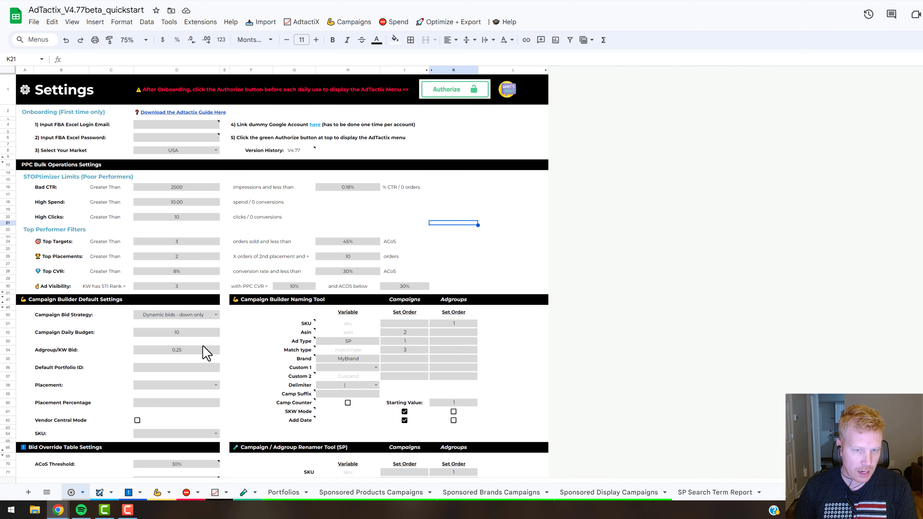
- Enable SP Search Term Report Mode in the Supplemental Reports Hub and read its explanatory note
scroll(207, 352, down, 8)
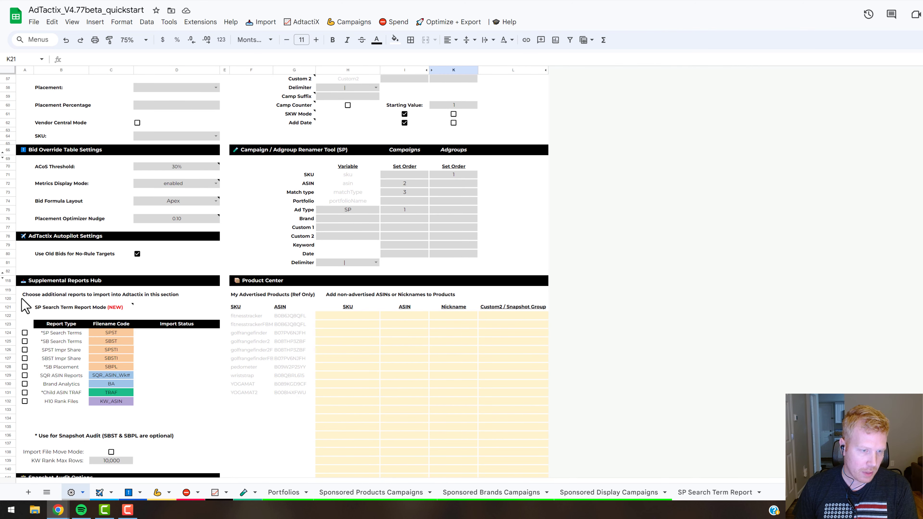
click(25, 308)
mouse_move(56, 308)
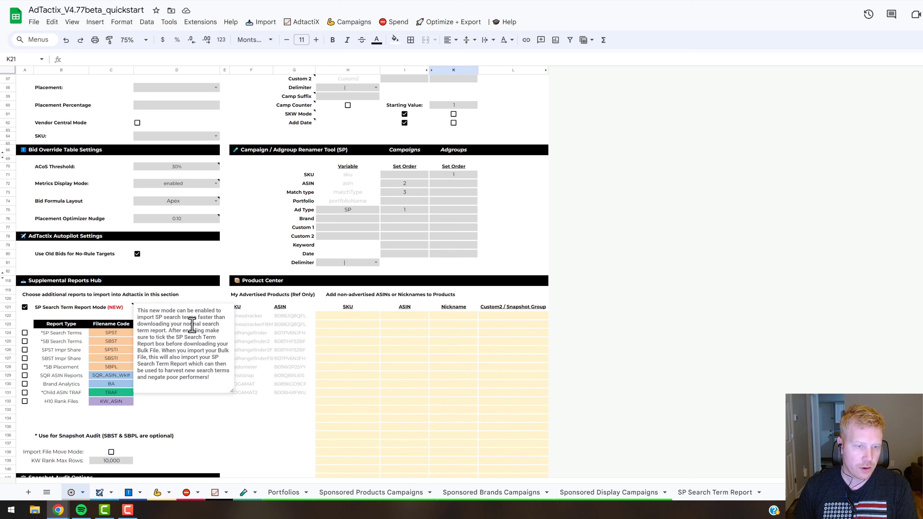
click(218, 419)
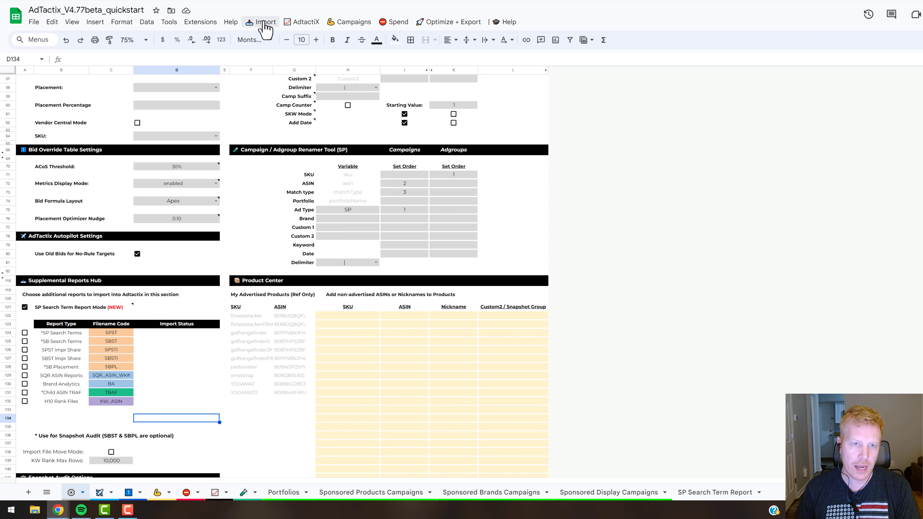
- Sync all imported data and dismiss the completion message
click(265, 30)
mouse_move(372, 73)
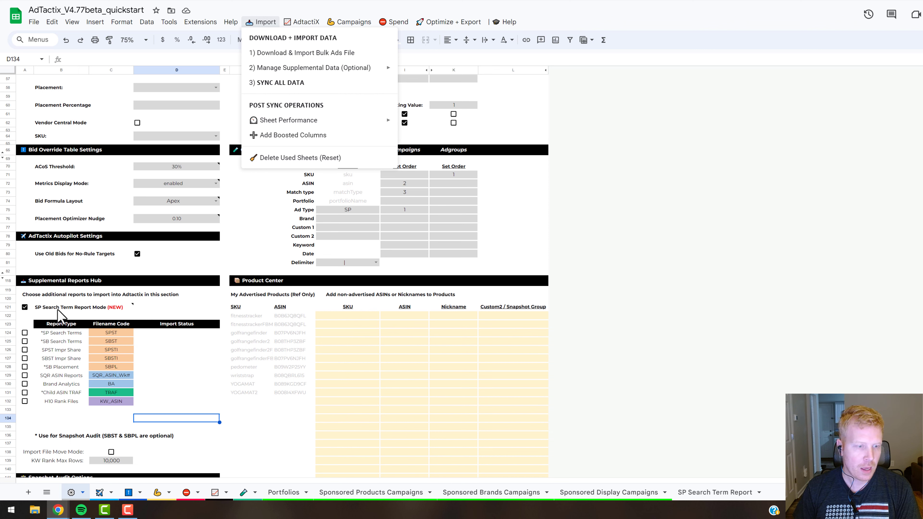
mouse_move(53, 314)
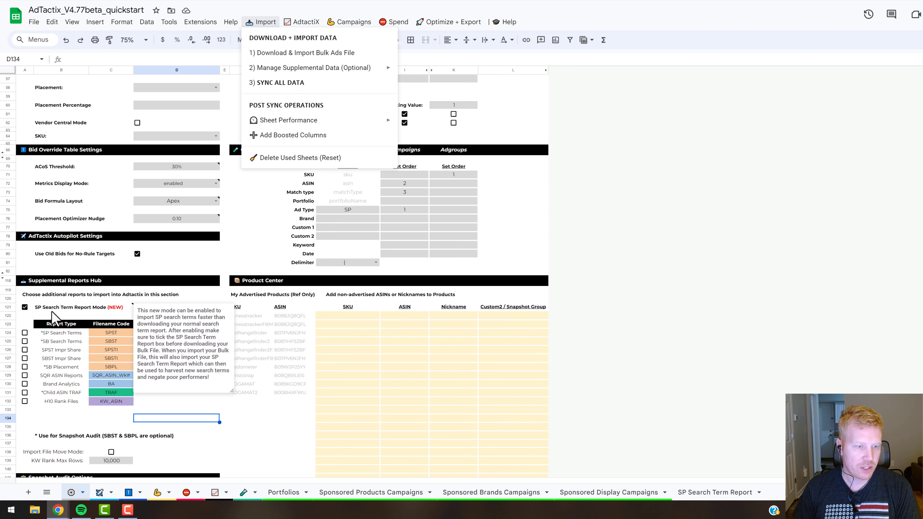
click(195, 404)
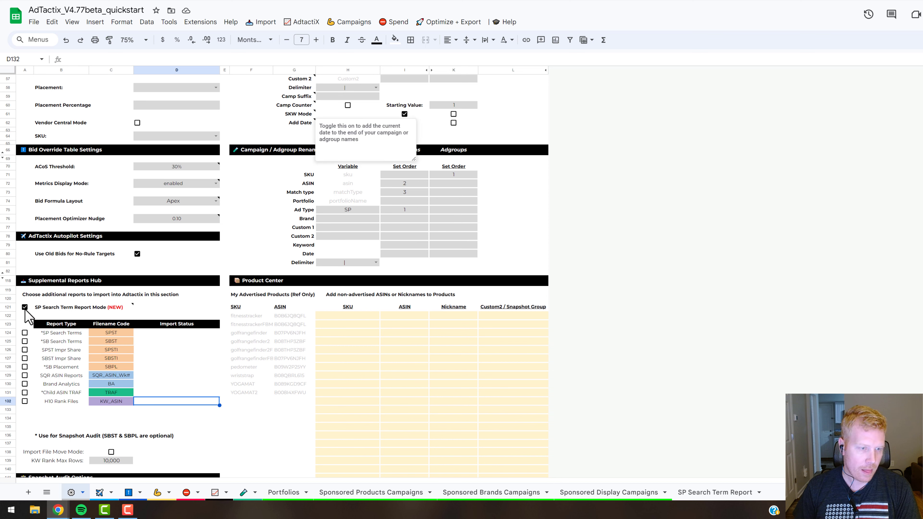
click(262, 22)
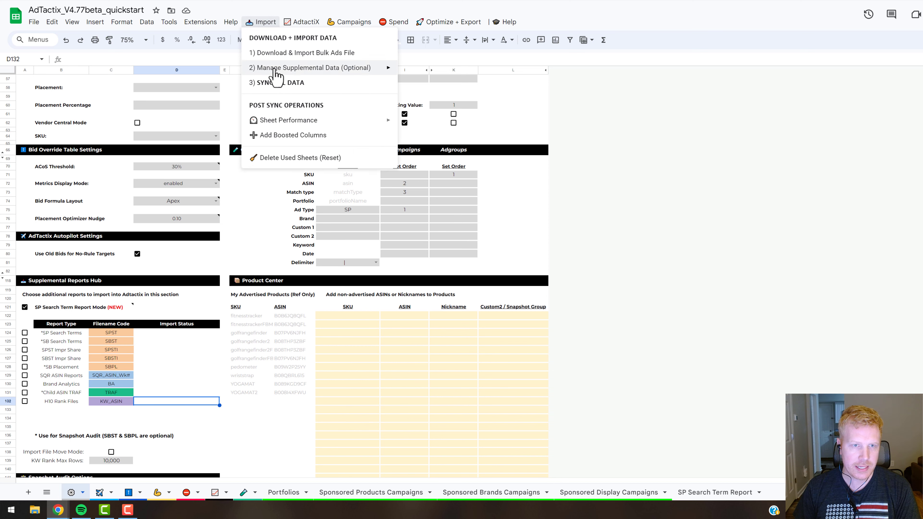
click(281, 83)
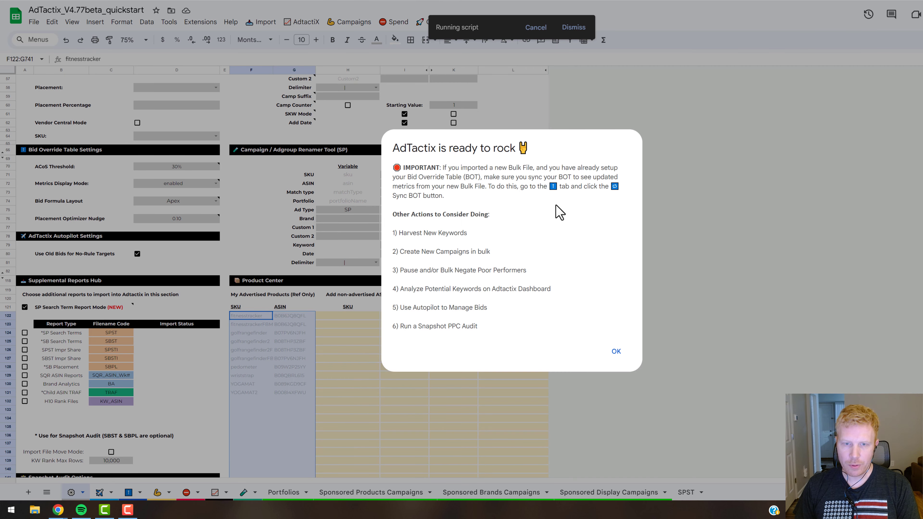
click(617, 353)
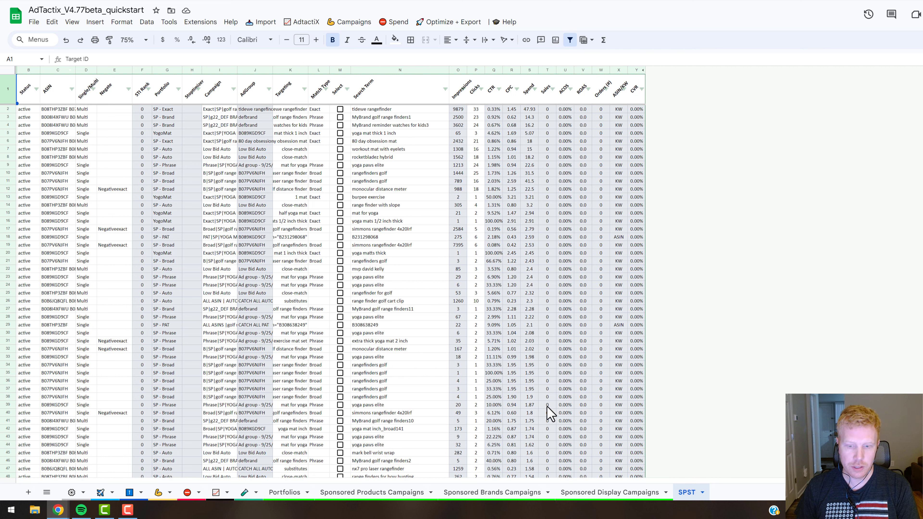
- Show the Sponsored Products Campaigns sheet and widen its ASINS column so the full codes fit
click(397, 497)
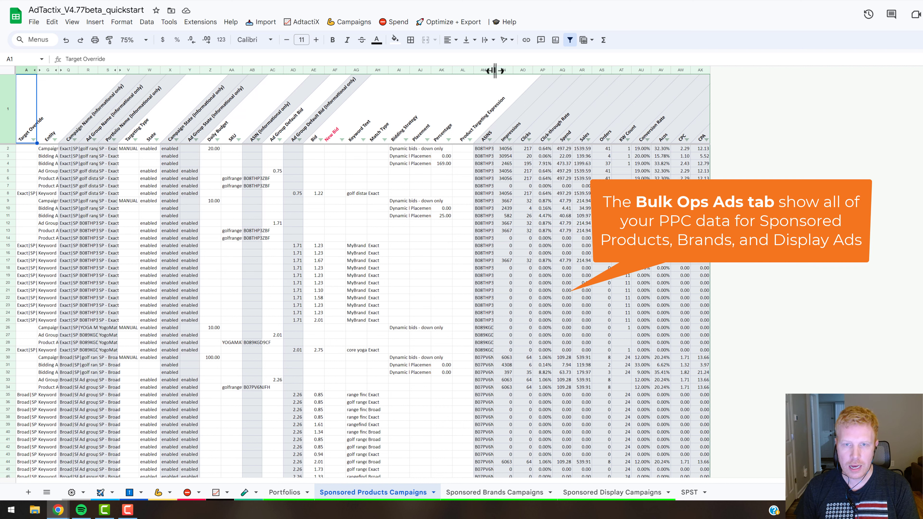
drag(495, 71, 507, 71)
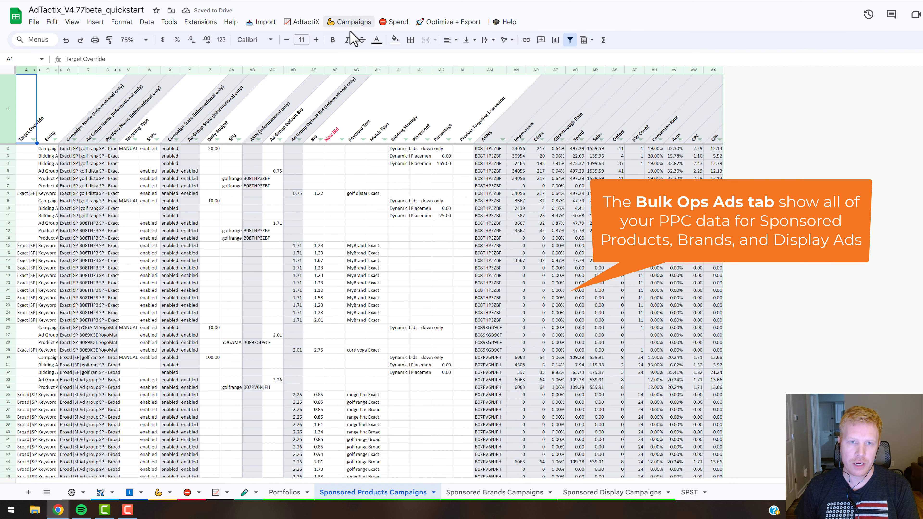
click(260, 22)
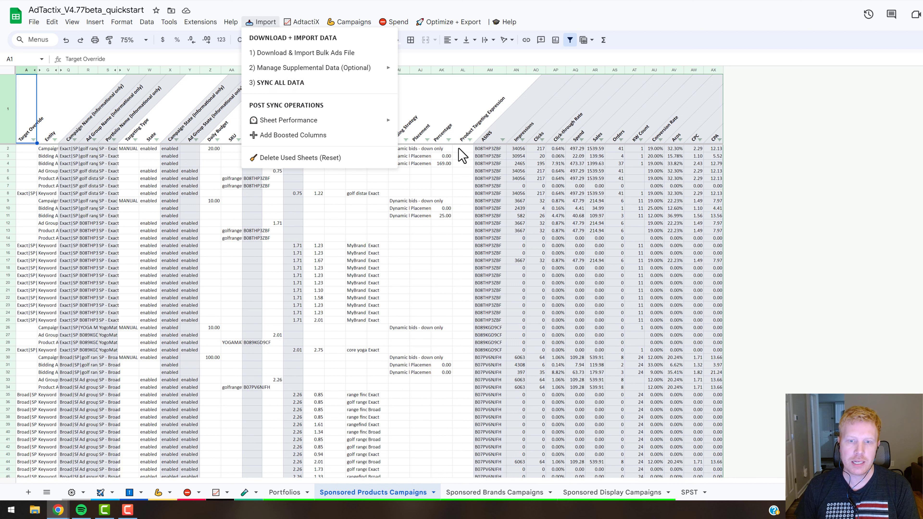
click(470, 179)
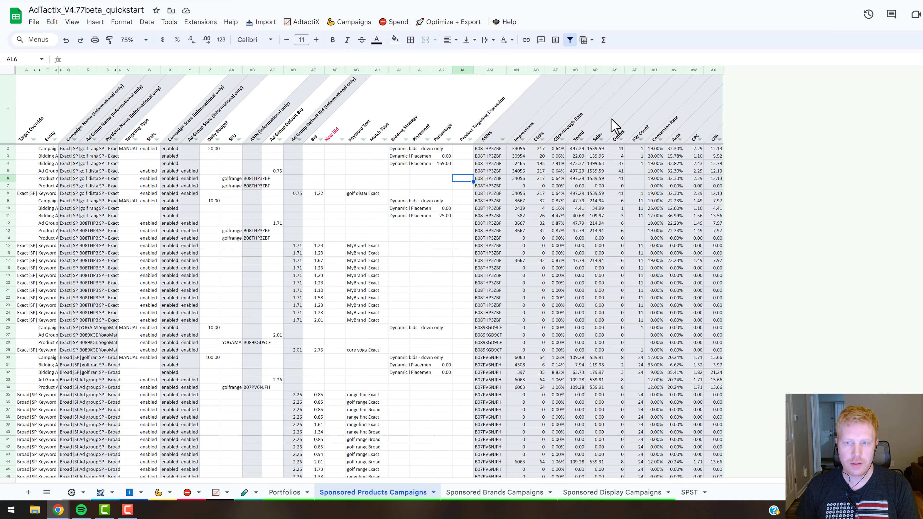
- Examine the KW Count and ASINS columns and the row groups of the first two campaigns, rows 2–8 and 9–25
click(634, 69)
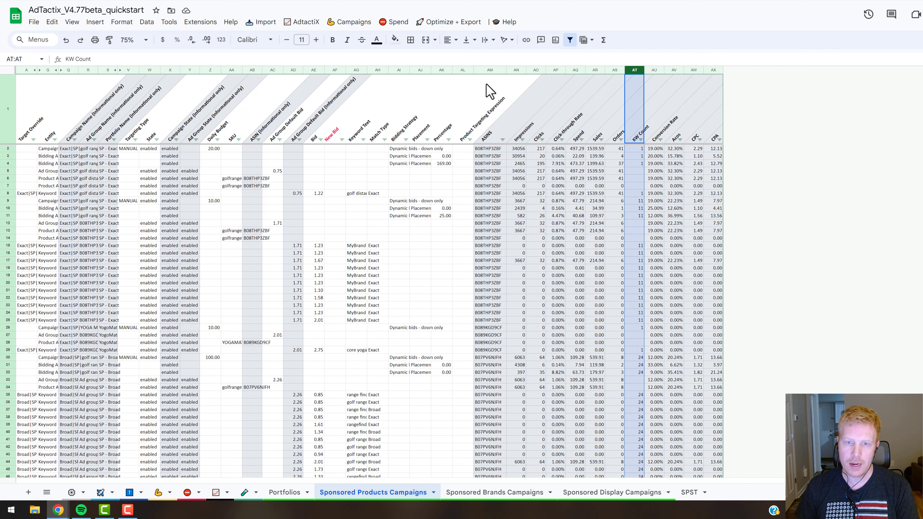
click(486, 70)
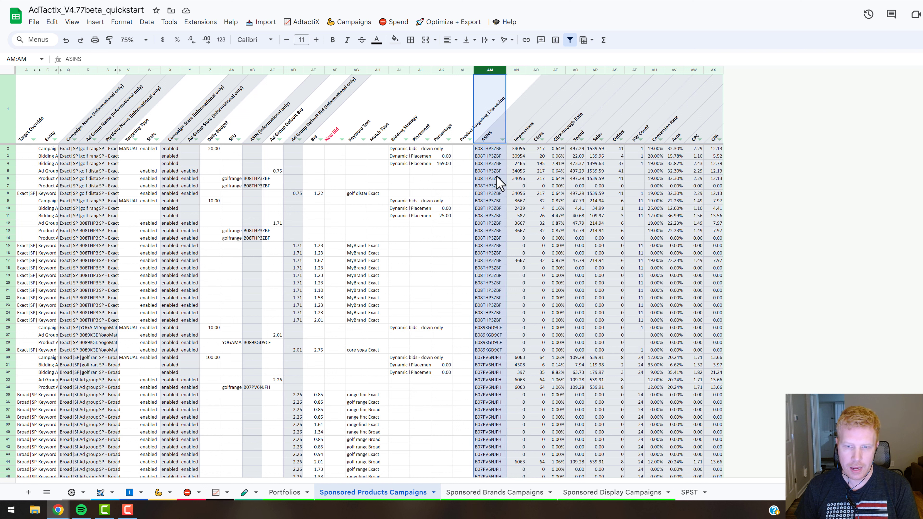
click(45, 156)
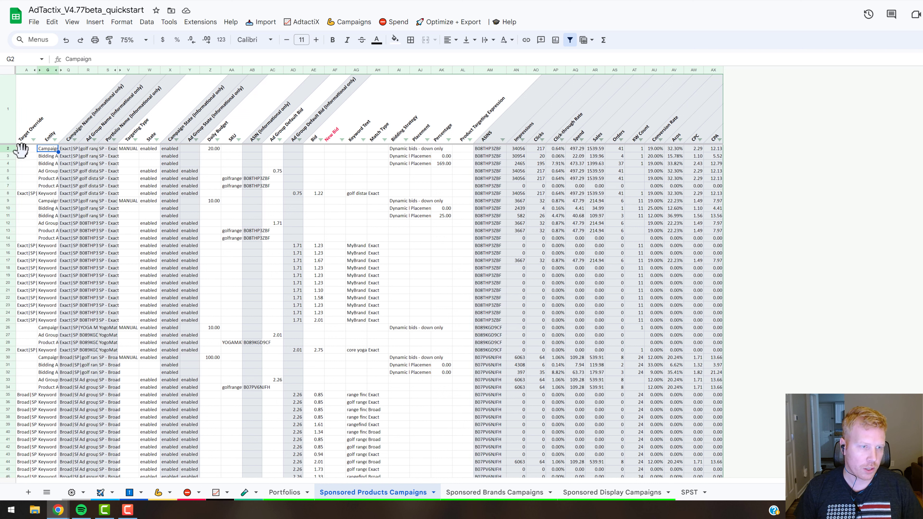
click(9, 148)
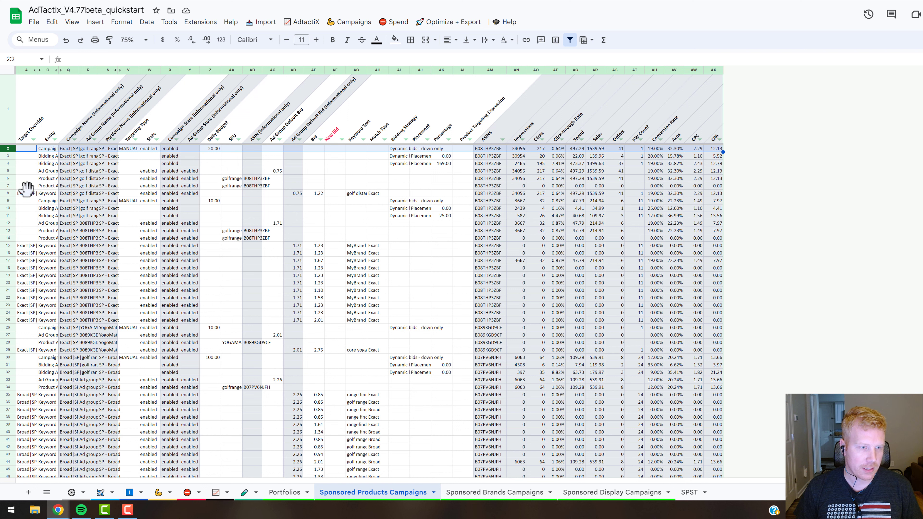
shift+click(9, 194)
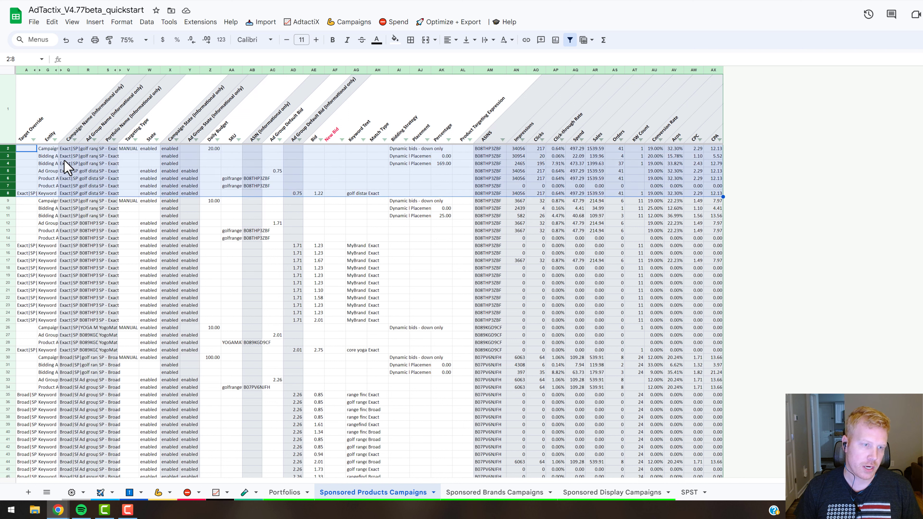
click(47, 201)
click(8, 200)
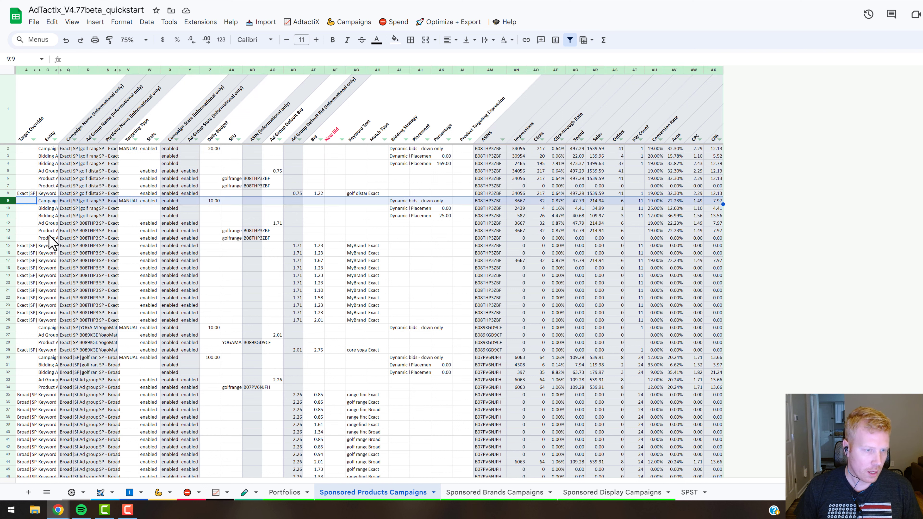
shift+click(8, 320)
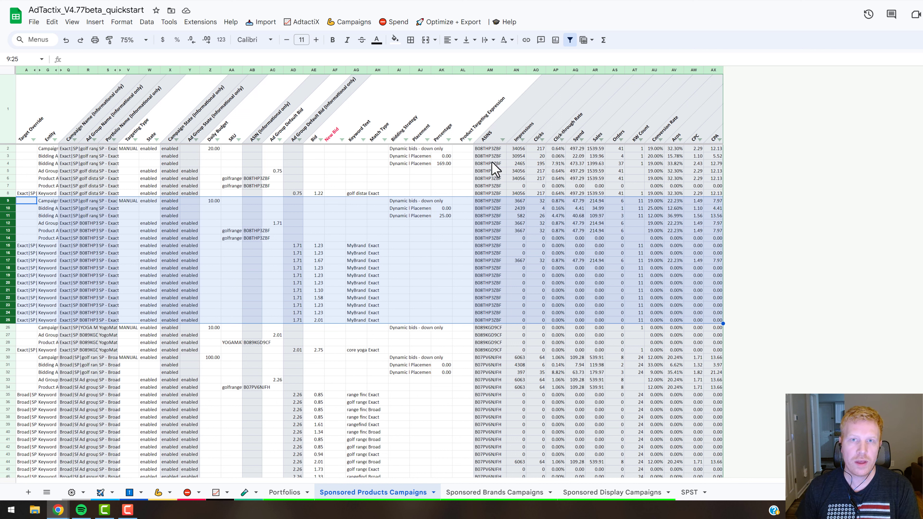
click(543, 231)
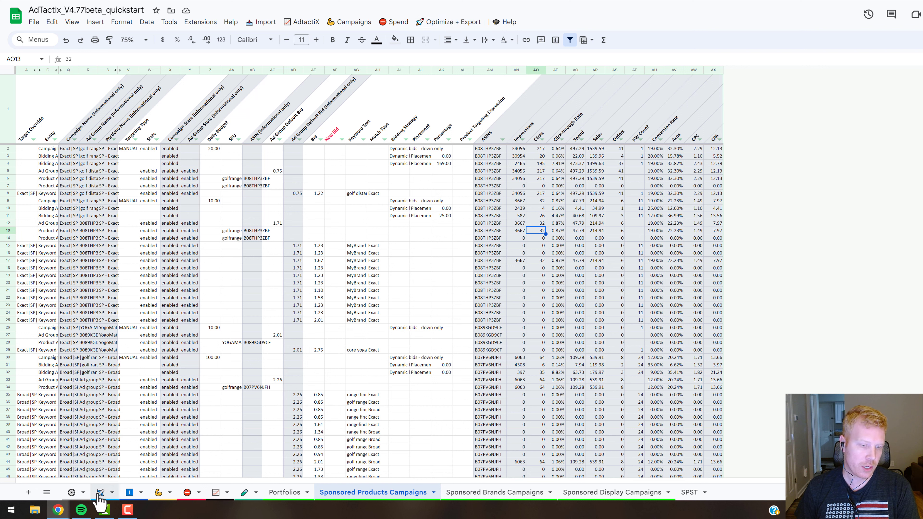
click(445, 32)
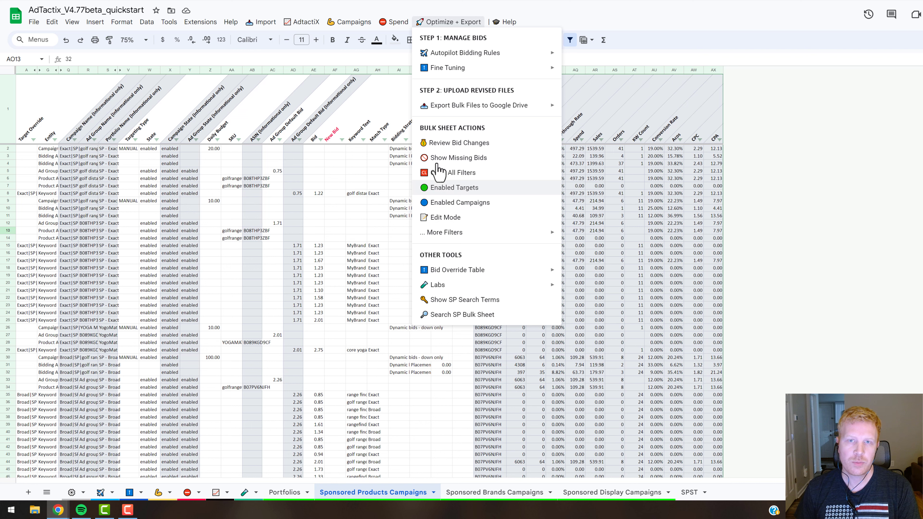
mouse_move(387, 27)
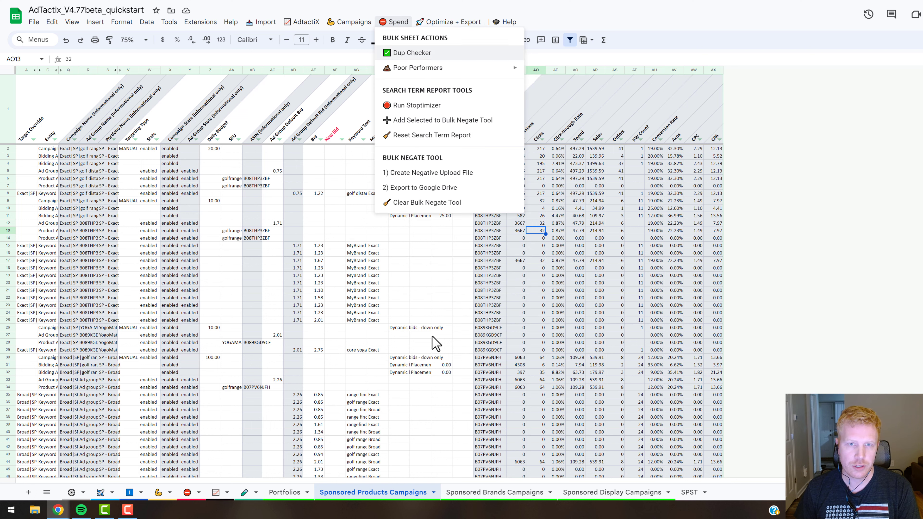
click(399, 261)
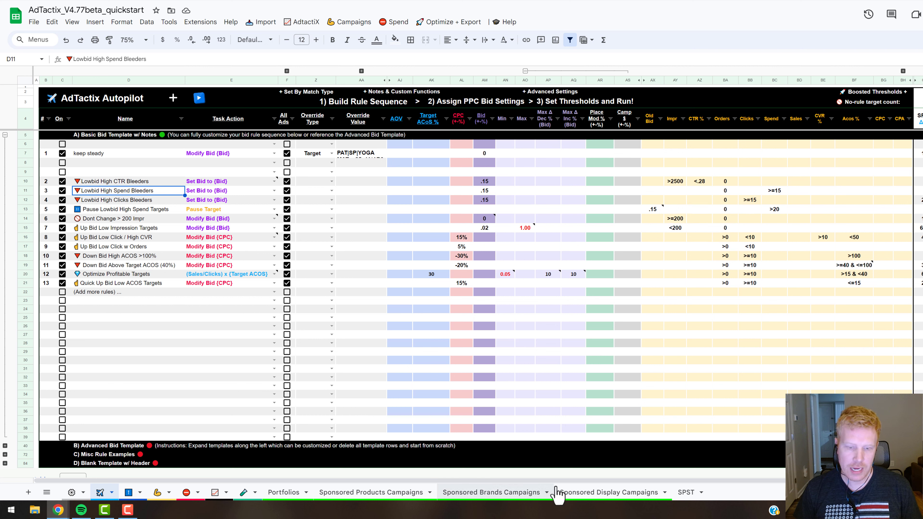
- Delete the "keep steady" rule and the two blank rows beneath it (rows 7–9) from the Basic Bid Template
click(919, 154)
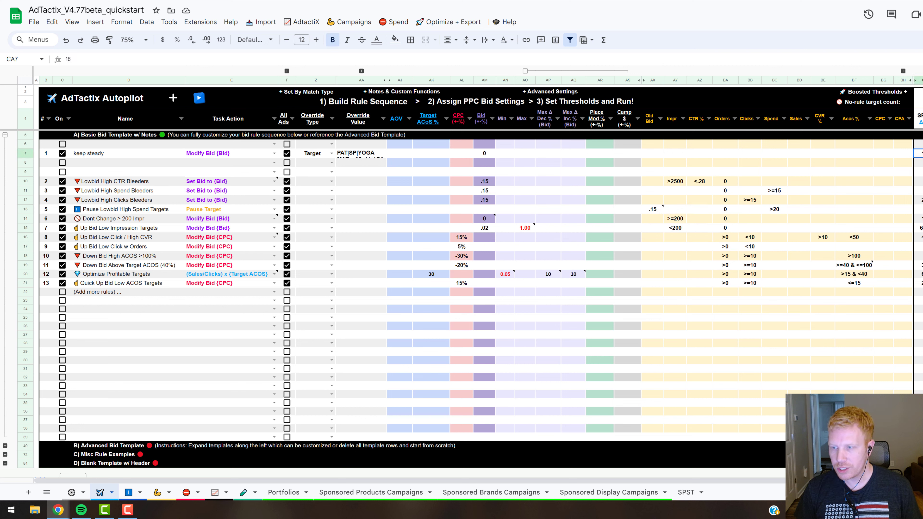
drag(919, 154, 921, 283)
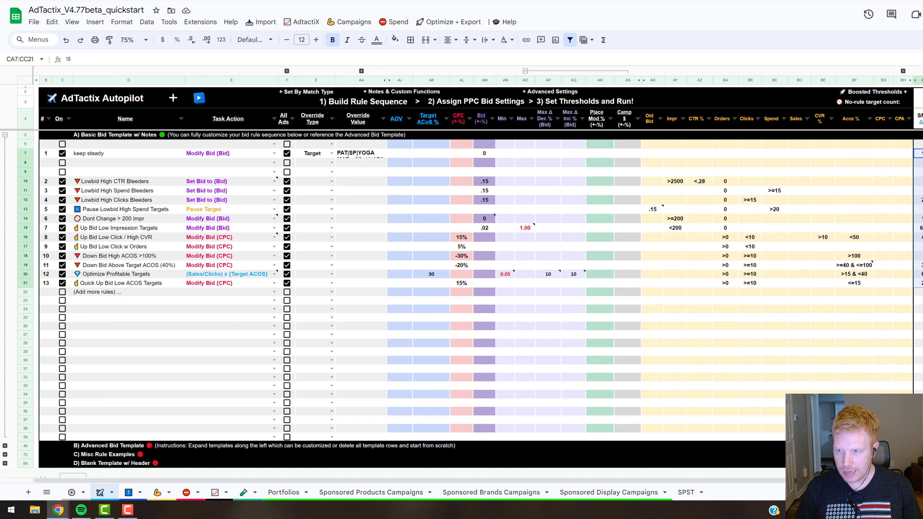
click(25, 153)
shift+click(24, 172)
right_click(24, 172)
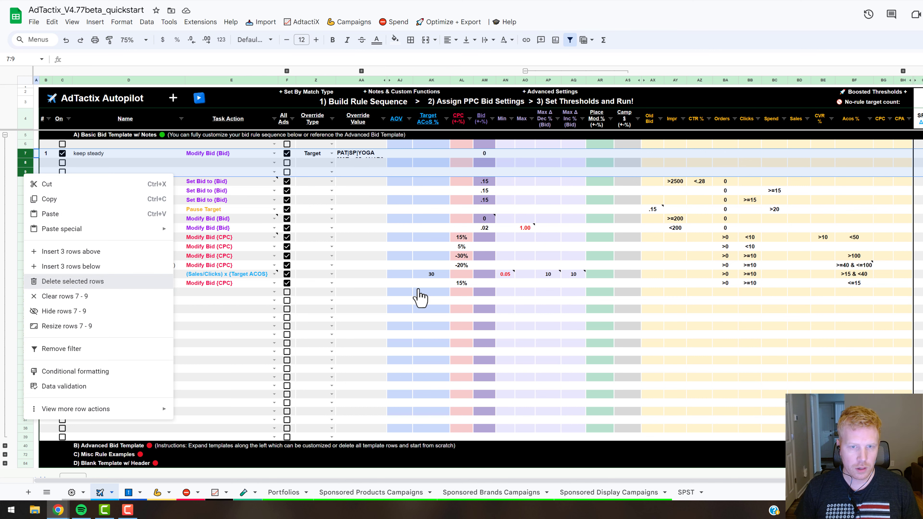
click(523, 284)
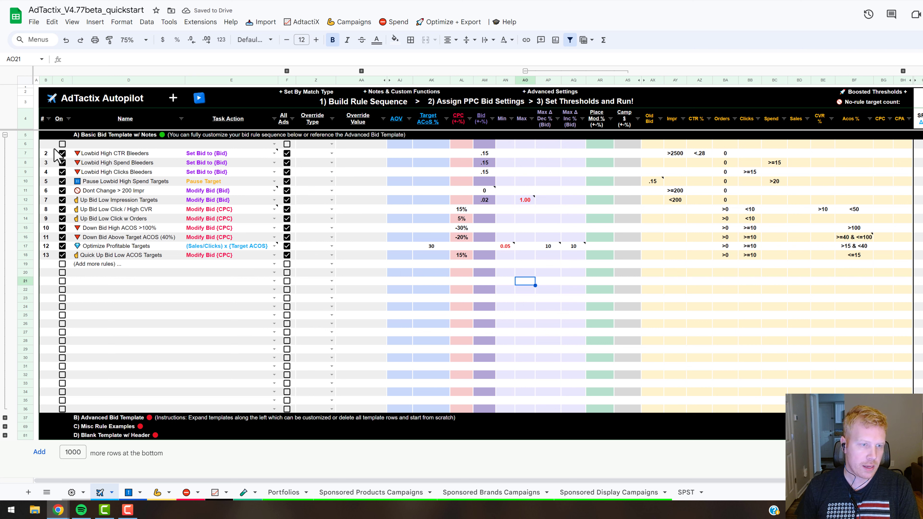
- Renumber the remaining Basic Bid Template rules consecutively from 1 to 12, starting with Lowbid High CTR Bleeders
click(48, 154)
text(1)
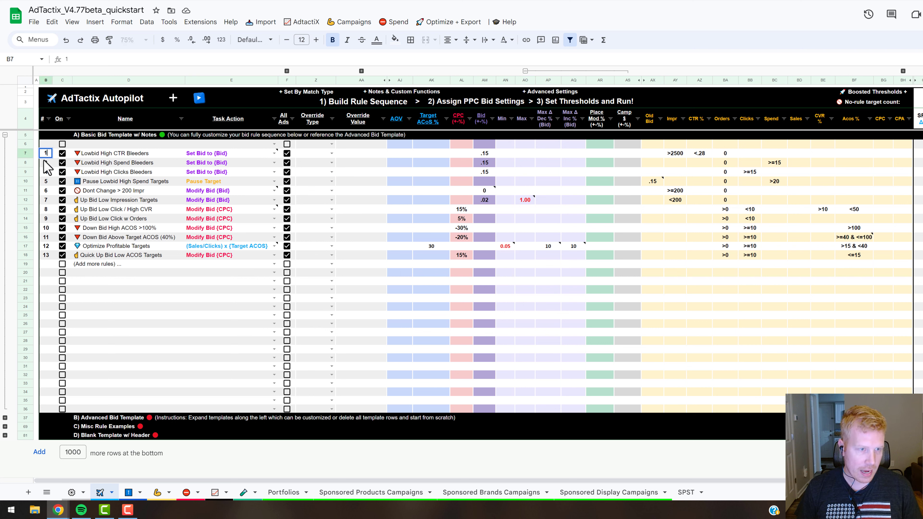
key(Return)
text(2)
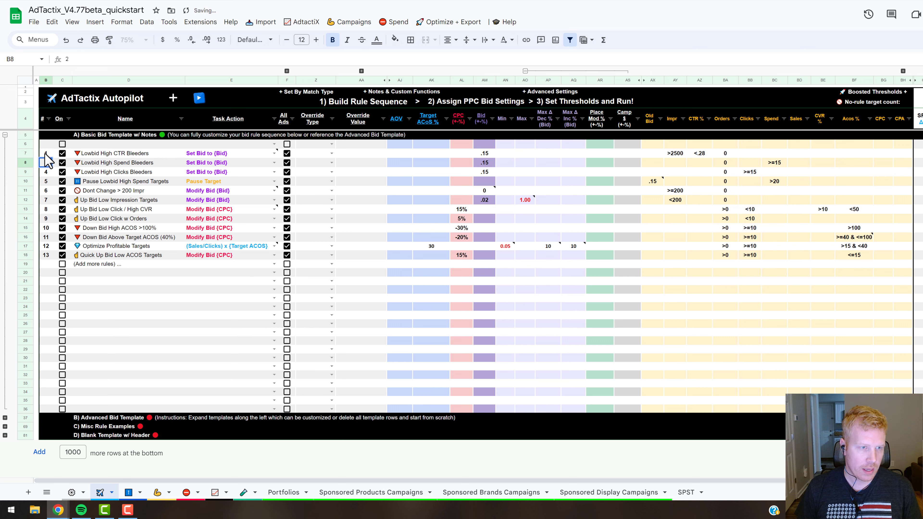
drag(46, 154, 50, 255)
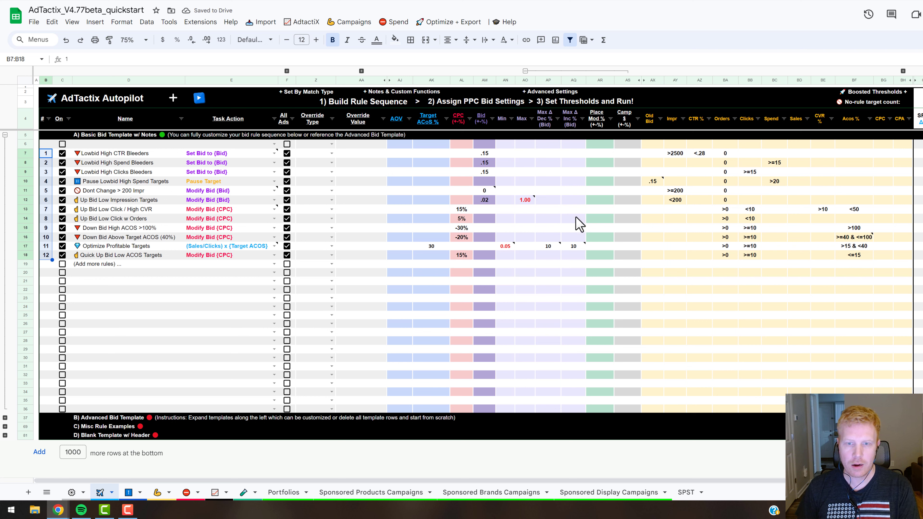
click(372, 317)
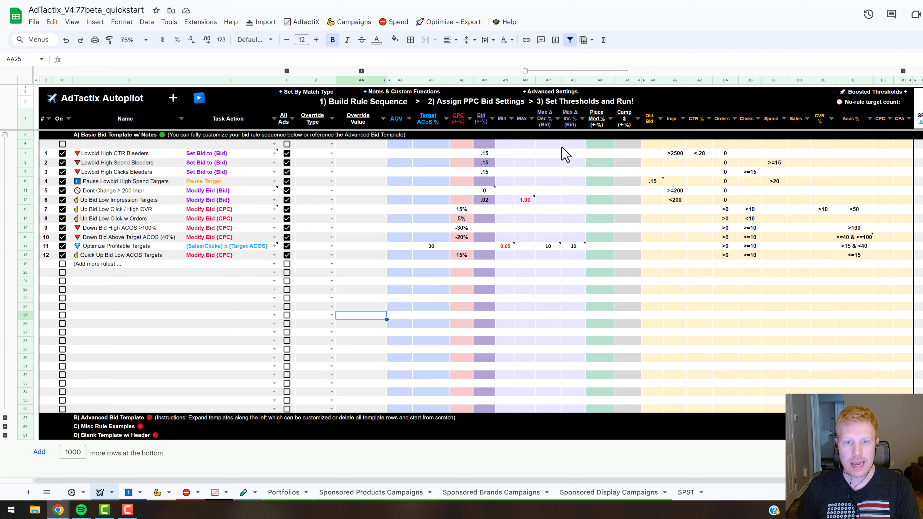
mouse_move(479, 192)
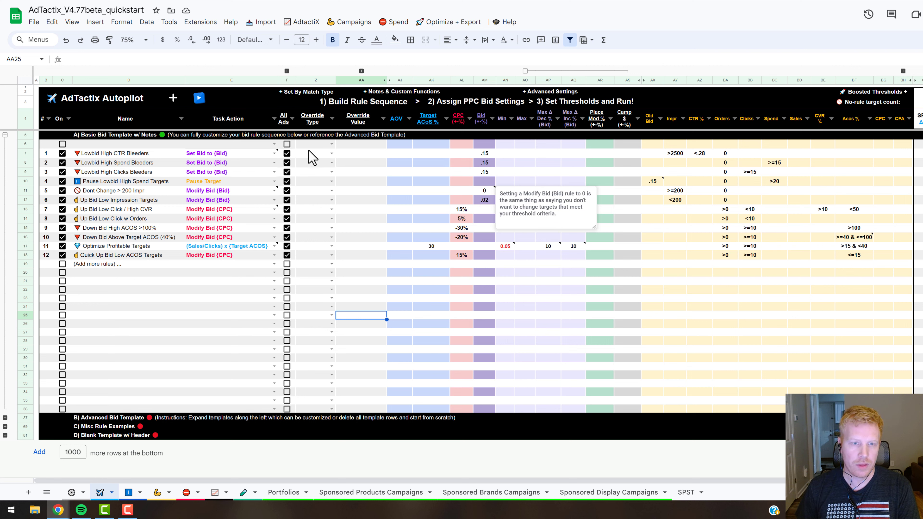
click(275, 155)
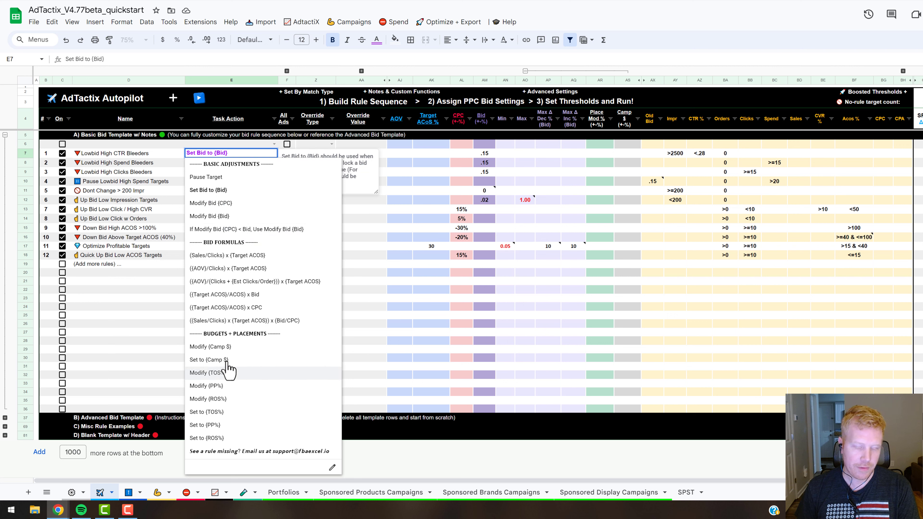
click(164, 310)
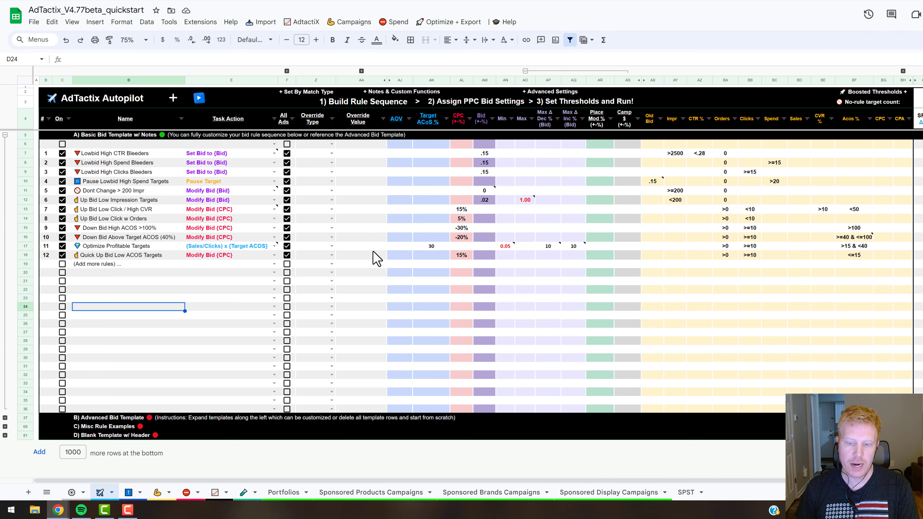
- Expand the Set By Match Type columns to examine the SP, SB and SD checkboxes, and collapse them again
click(286, 71)
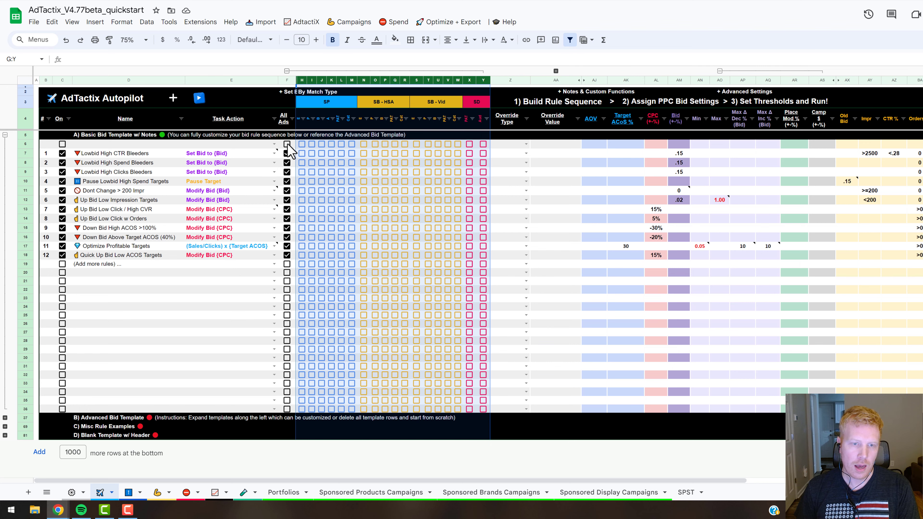
mouse_move(511, 243)
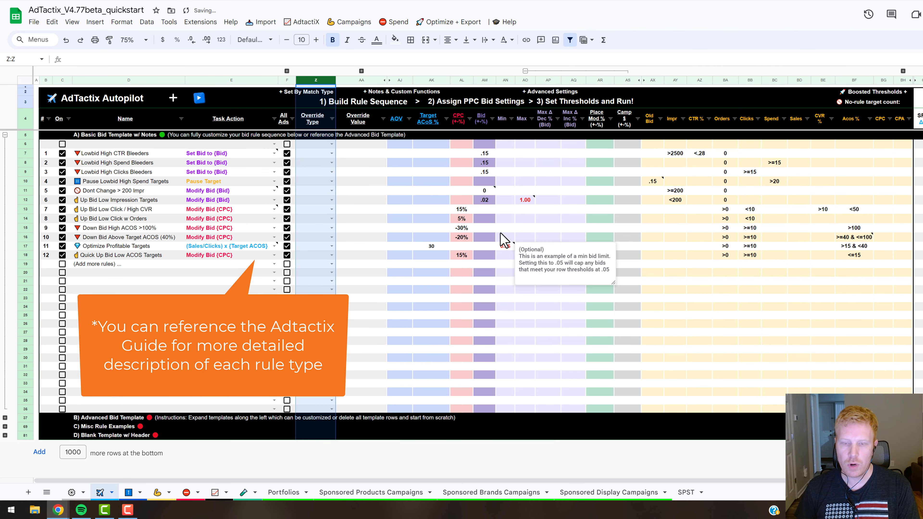
click(677, 282)
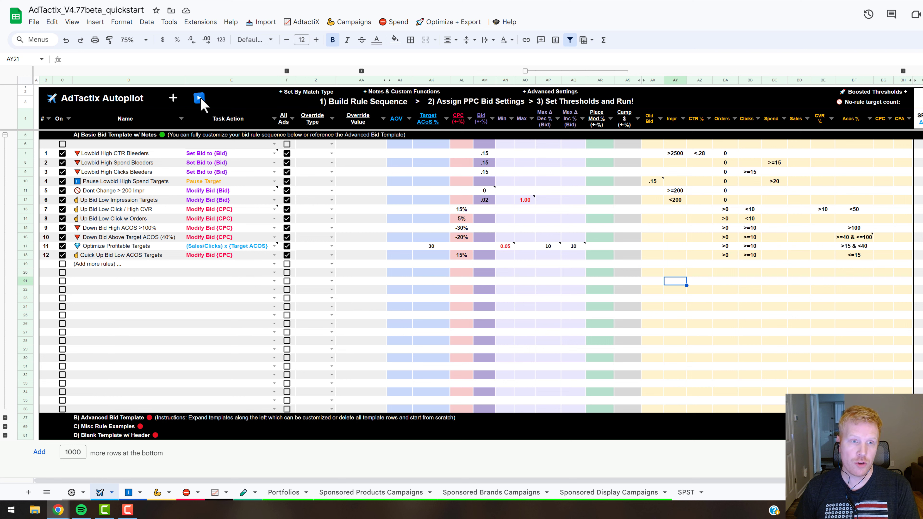
- Run the Autopilot rule sequence on the PPC bulk files, confirm the run, and dismiss the completion message
click(204, 100)
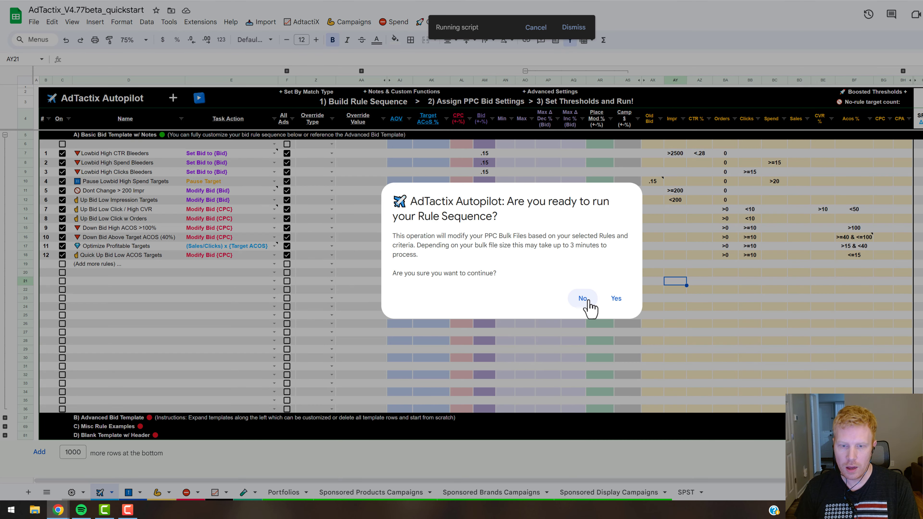
click(617, 299)
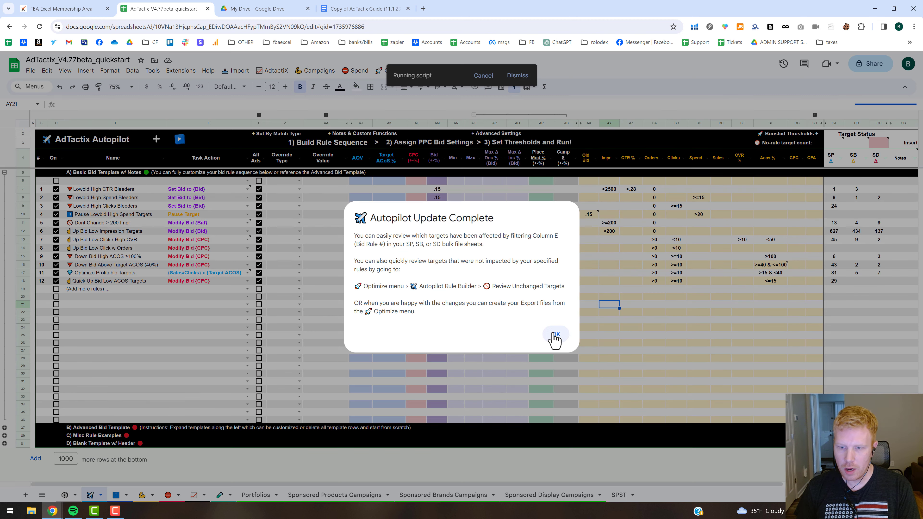
click(554, 334)
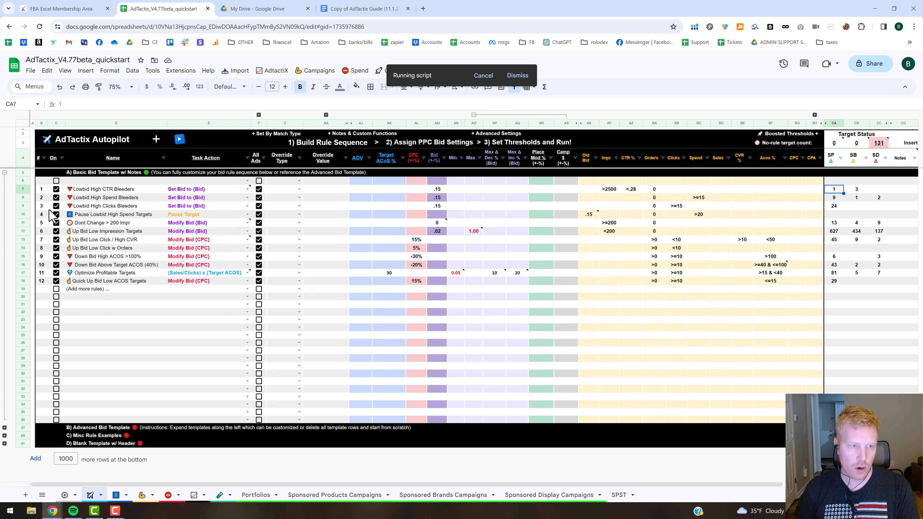
- Examine the SP, SB and SD target counts for the High CTR and High Spend Bleeders rules, plus the SD no-rule count
click(835, 189)
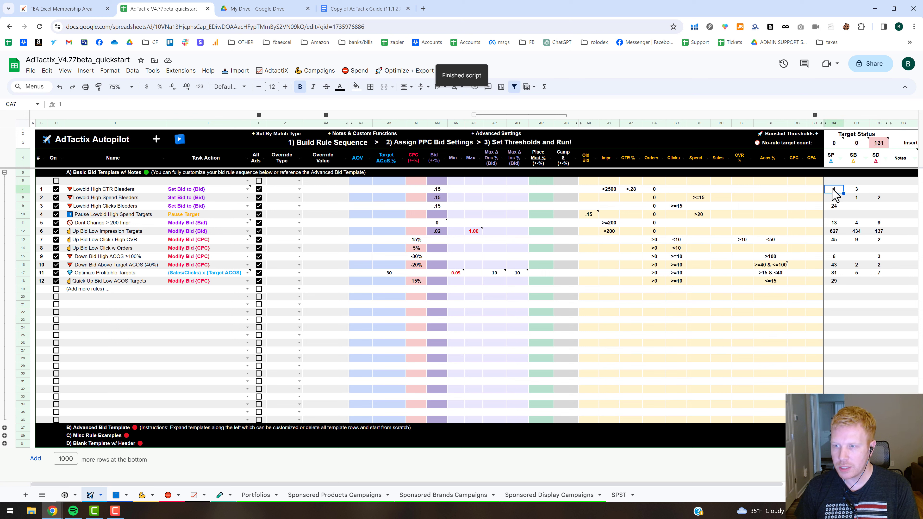
click(858, 191)
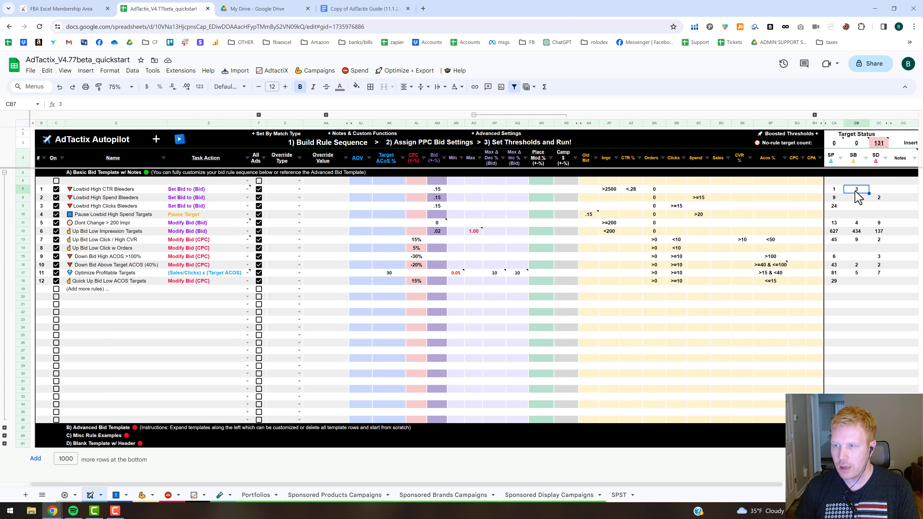
click(834, 199)
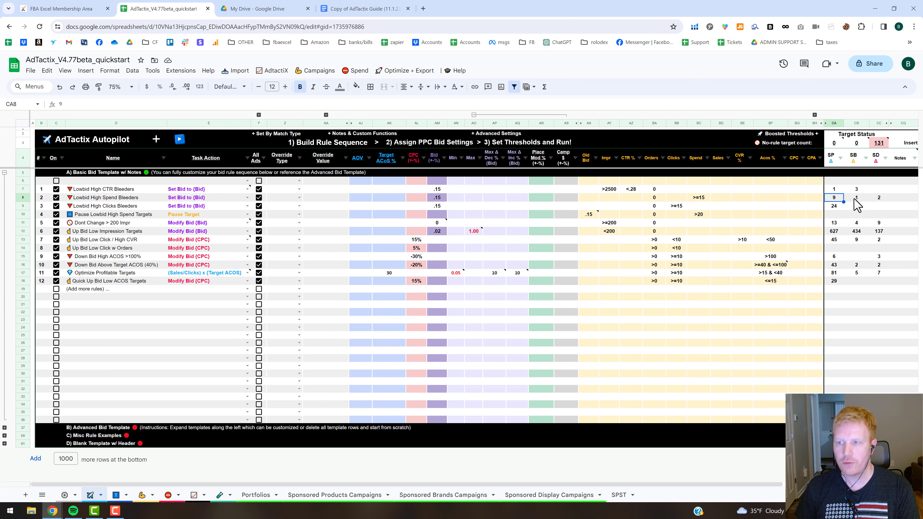
click(858, 198)
click(882, 199)
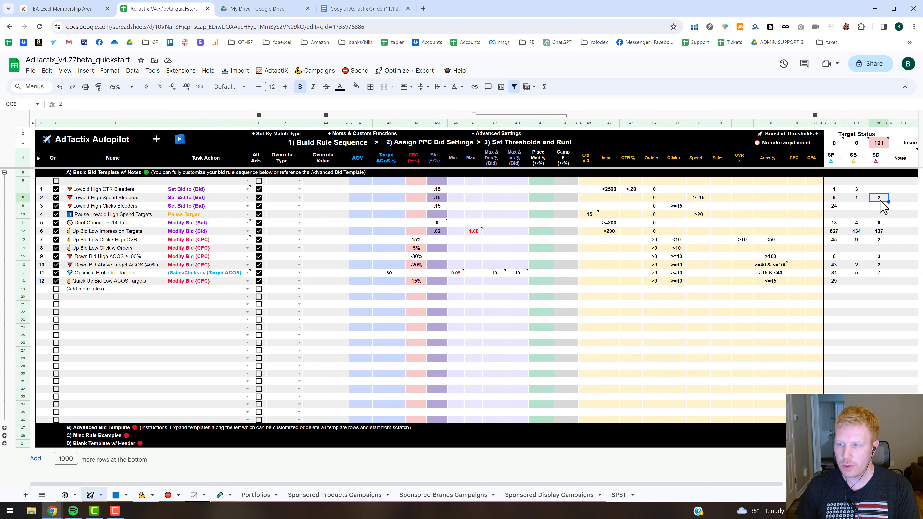
click(879, 144)
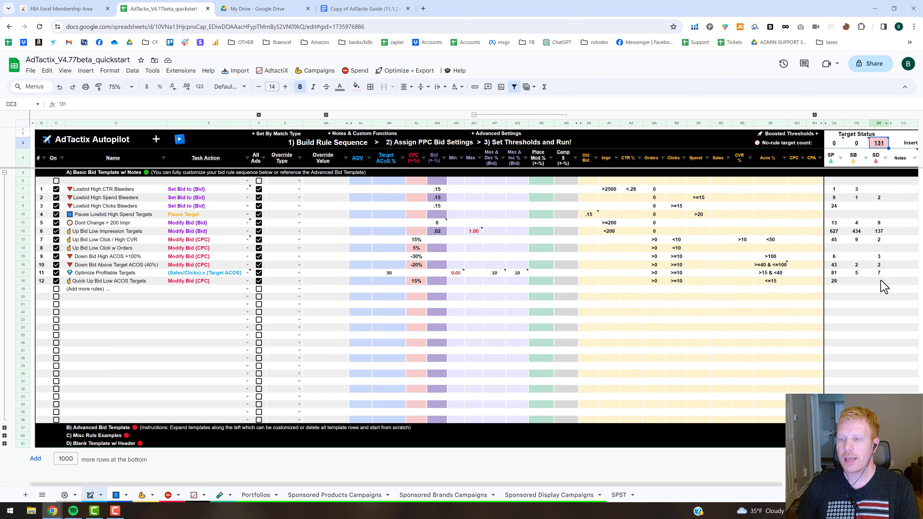
mouse_move(881, 147)
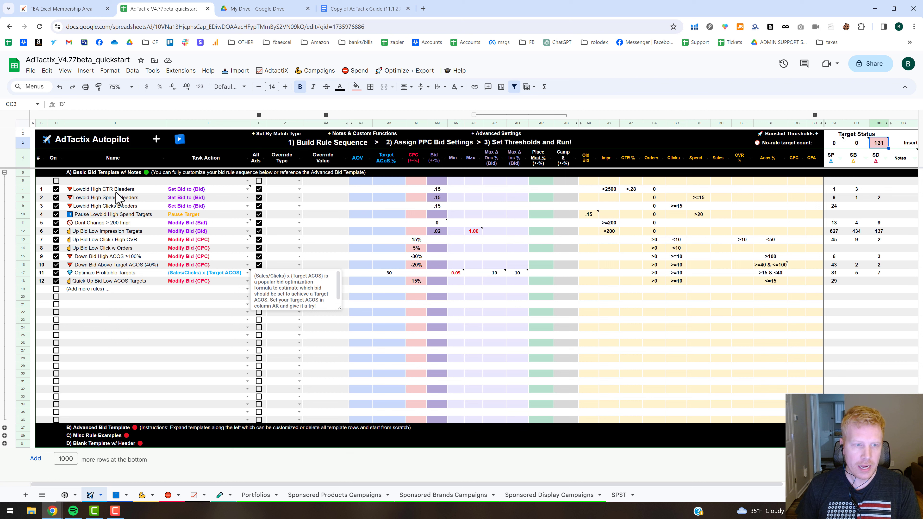
- Filter the Sponsored Products Campaigns sheet by Bid Rule # to show only targets affected by rule 1, Lowbid High CTR Bleeders
click(141, 192)
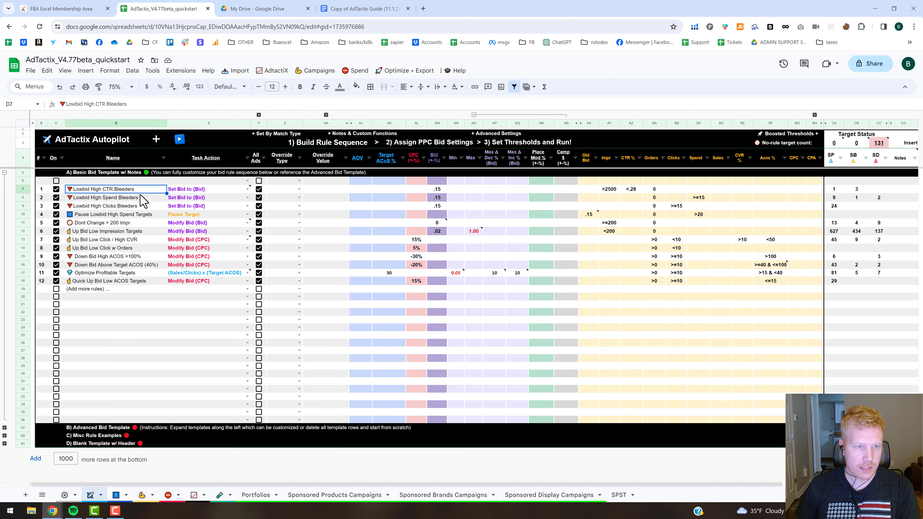
click(42, 190)
click(360, 495)
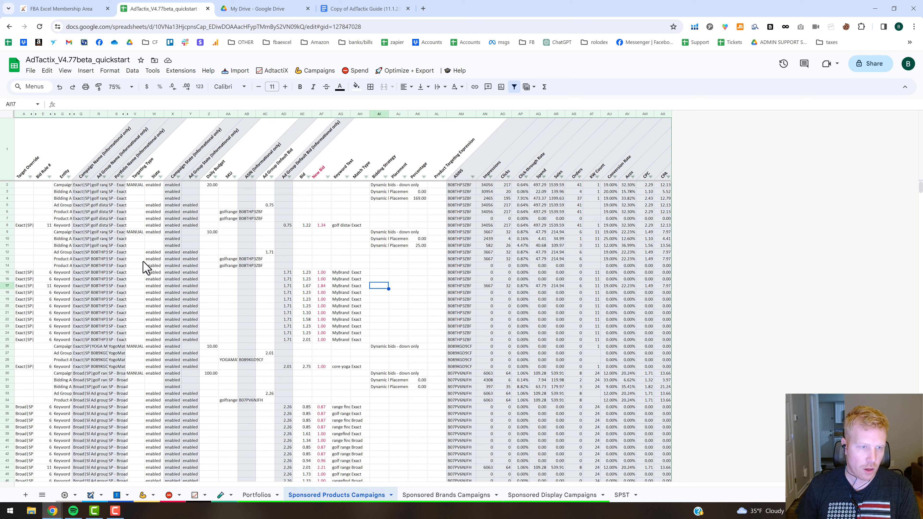
click(50, 177)
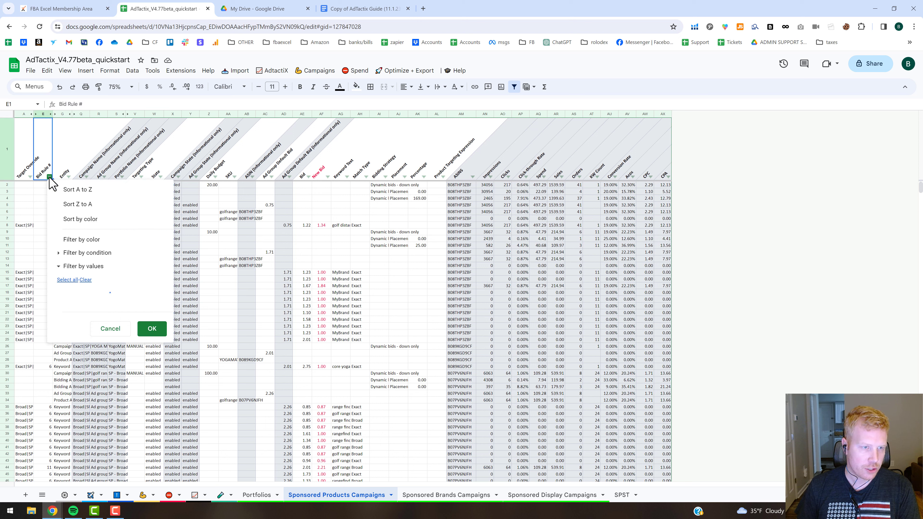
click(86, 280)
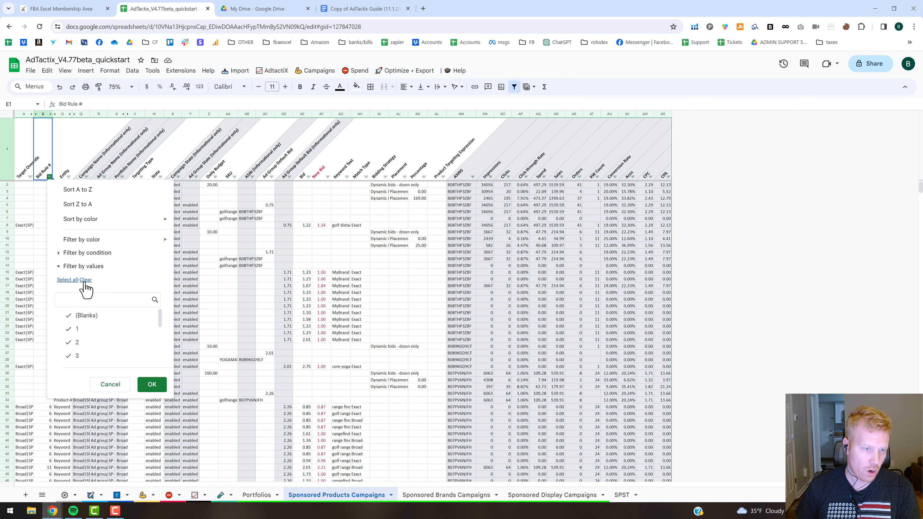
click(73, 329)
click(163, 391)
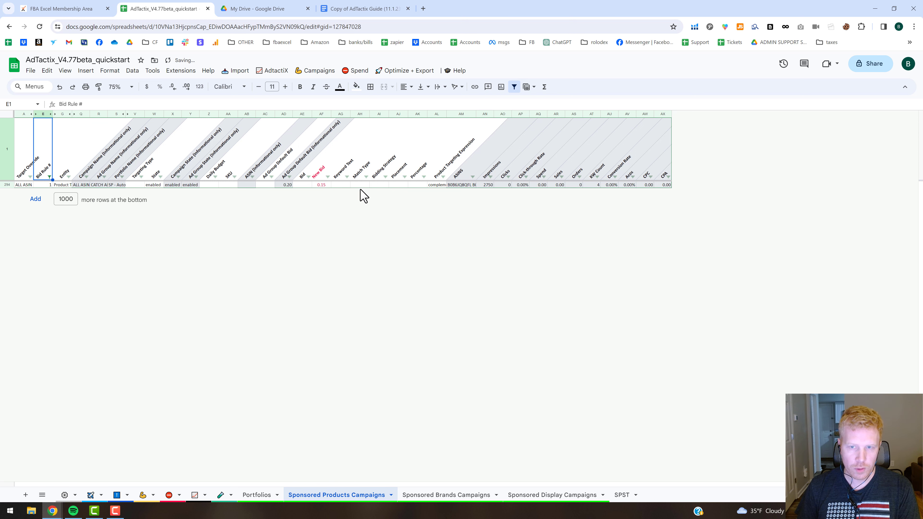
- Examine the filtered target's Impressions, Click-through Rate, Clicks and New Bid values
click(488, 185)
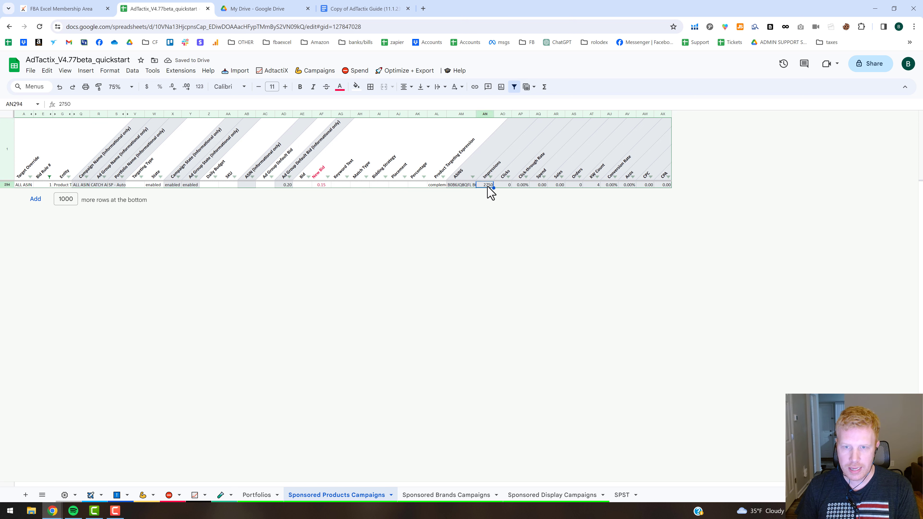
click(522, 187)
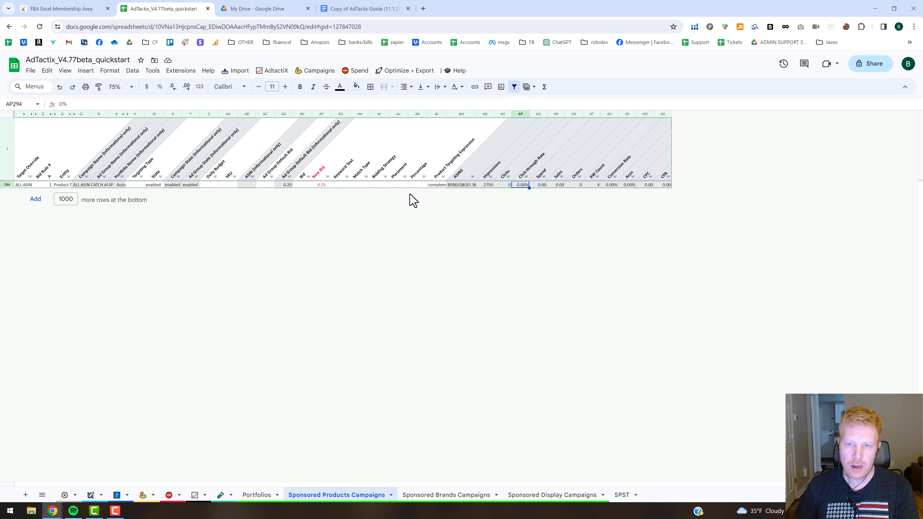
click(506, 186)
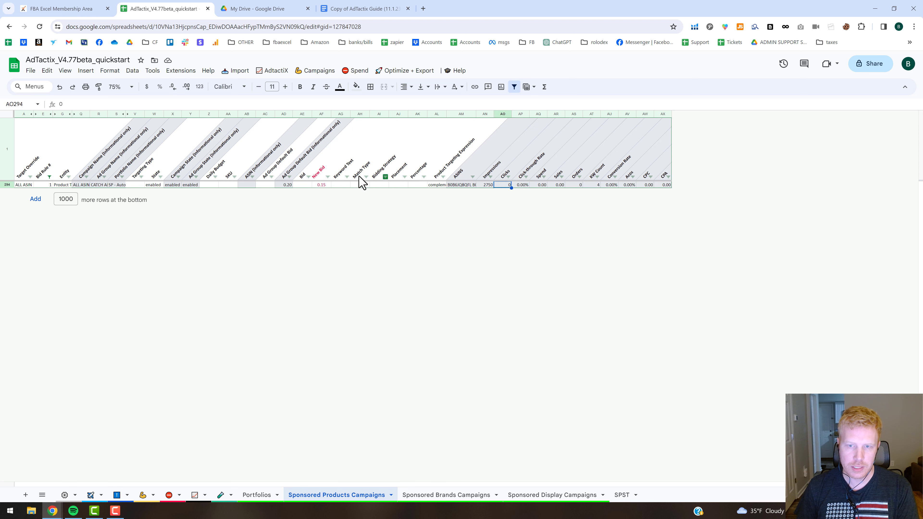
click(323, 185)
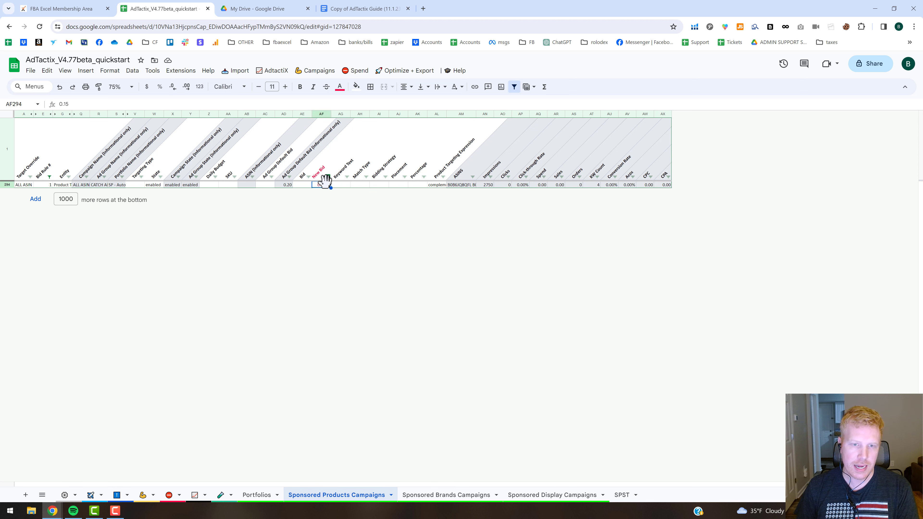
- Return to the Autopilot sheet and review the Lowbid High CTR Bleeders rule's task action, impression and order thresholds, and bid setting
click(118, 495)
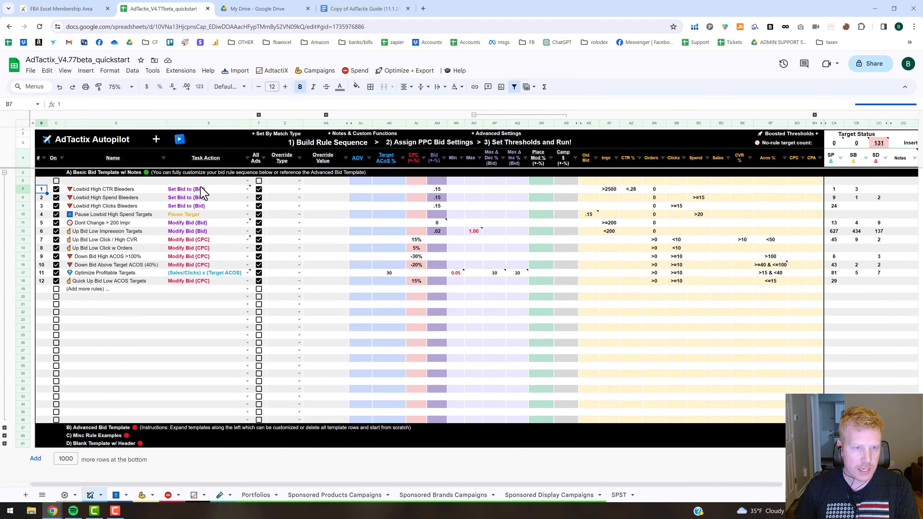
mouse_move(207, 189)
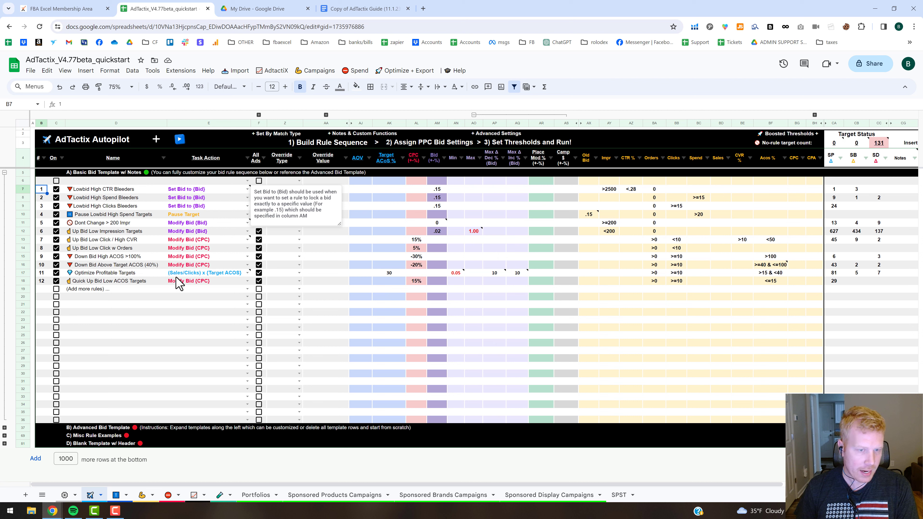
mouse_move(176, 276)
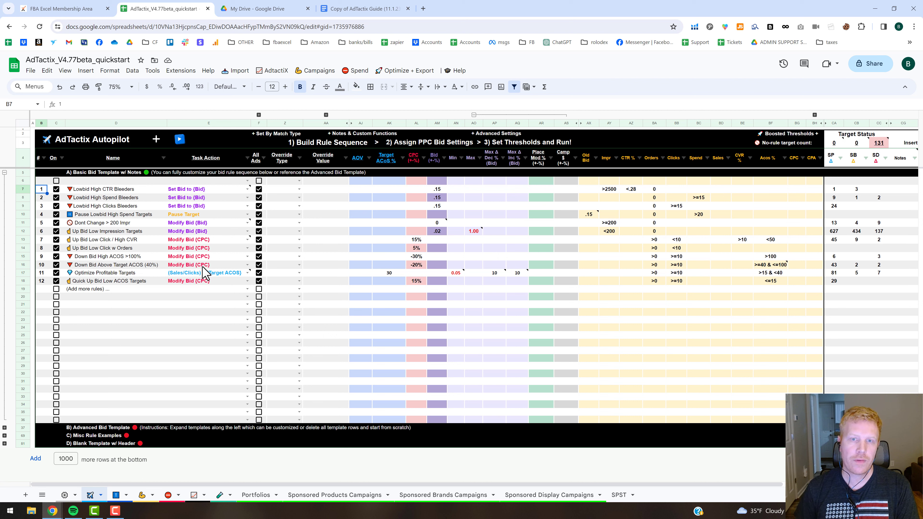
click(187, 190)
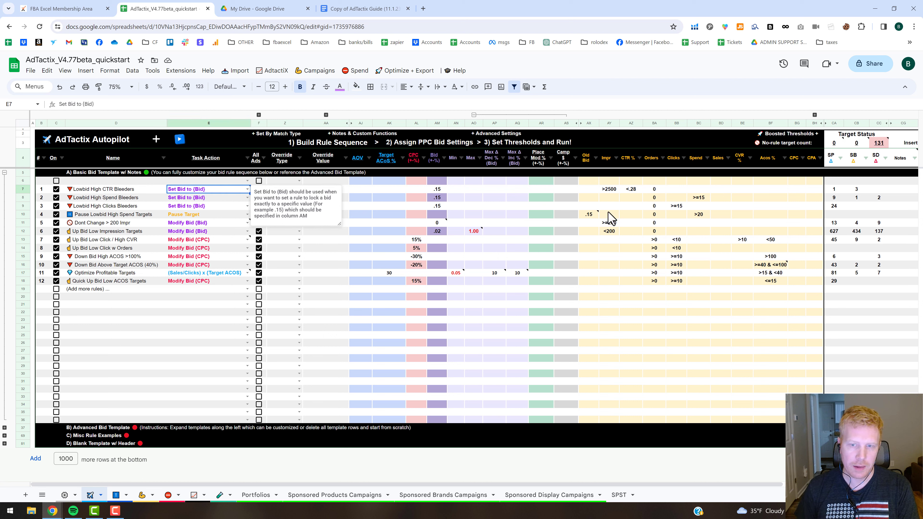
click(317, 351)
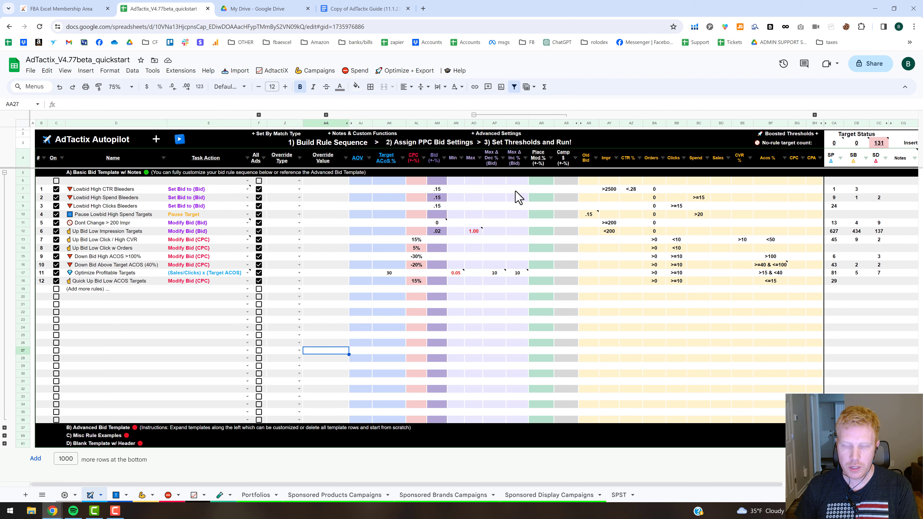
click(613, 191)
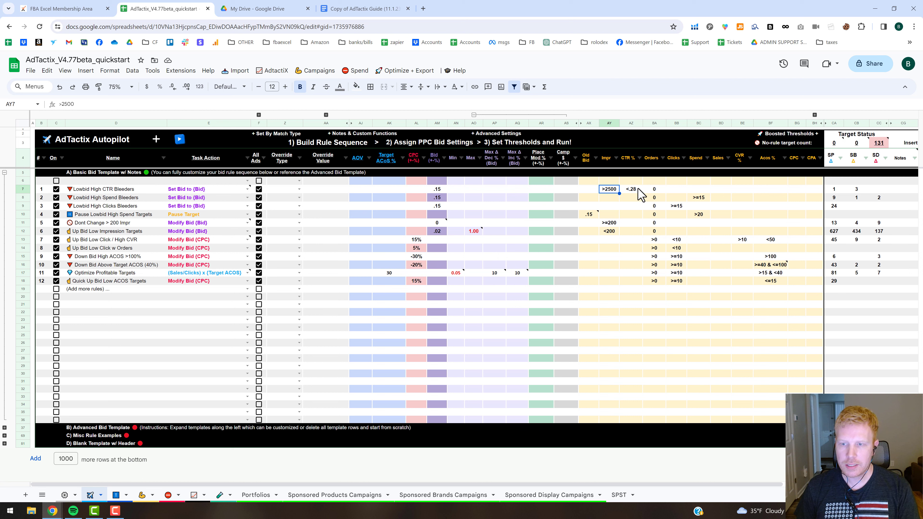
click(653, 190)
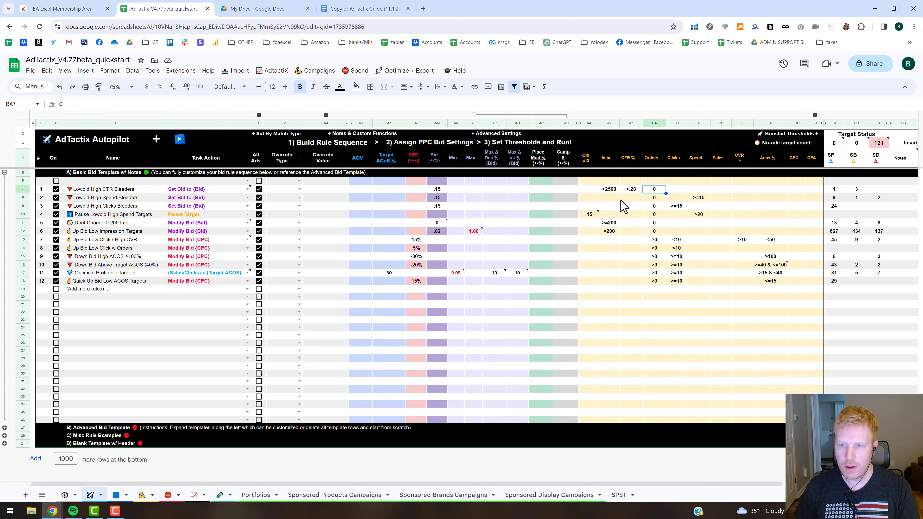
click(438, 191)
- Check the SP count for rule 2, Lowbid High Spend Bleeders, and filter Sponsored Products Campaigns to Bid Rule # 2 only
click(833, 199)
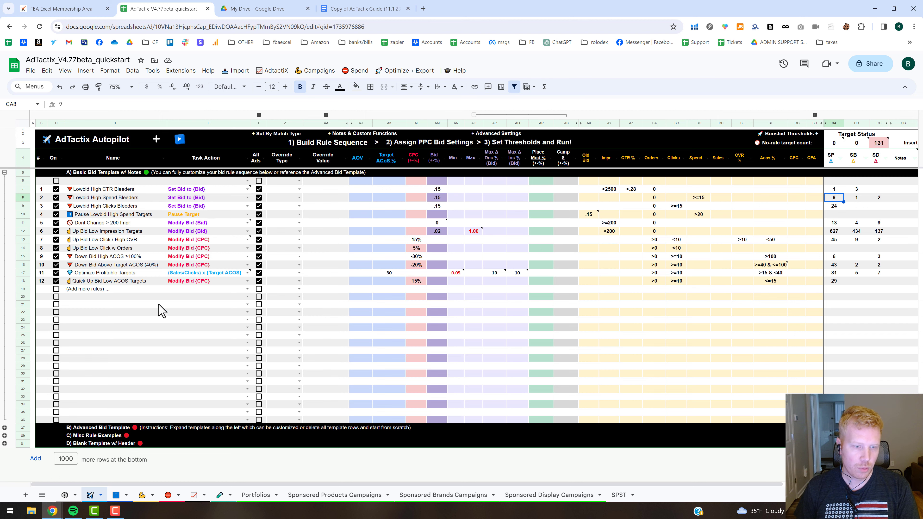
click(315, 495)
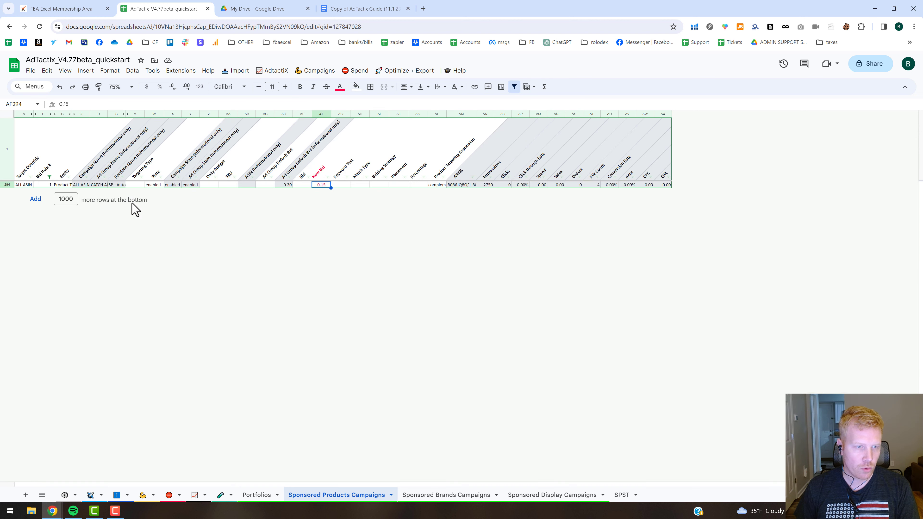
click(49, 177)
click(77, 315)
click(77, 342)
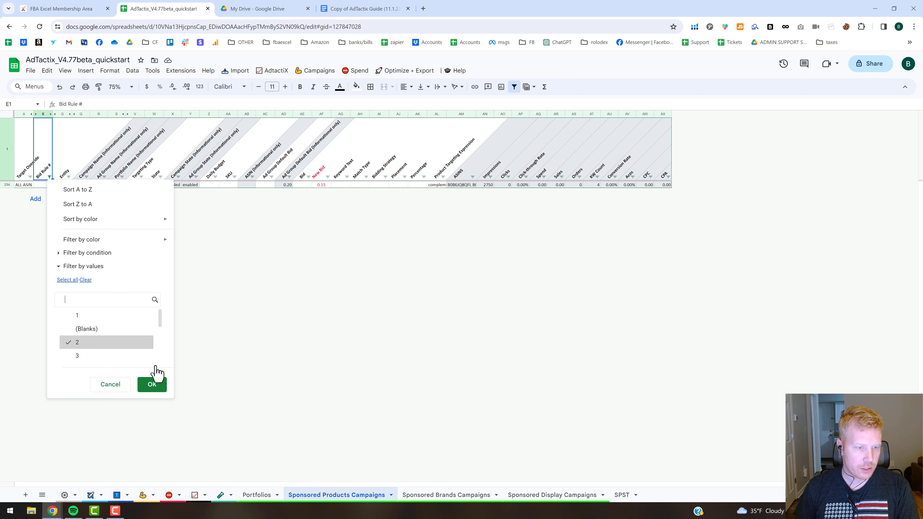
click(152, 384)
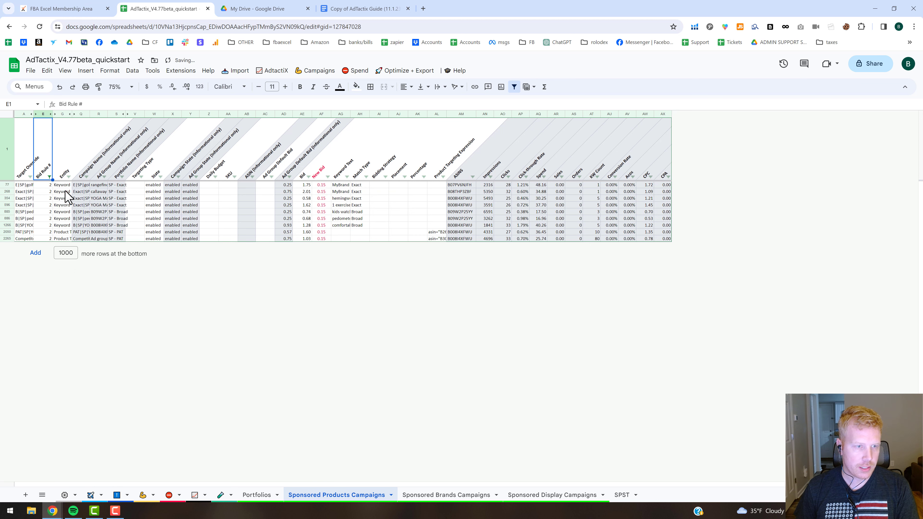
- Compare the Bid and New Bid columns across all targets filtered for rule 2
click(319, 186)
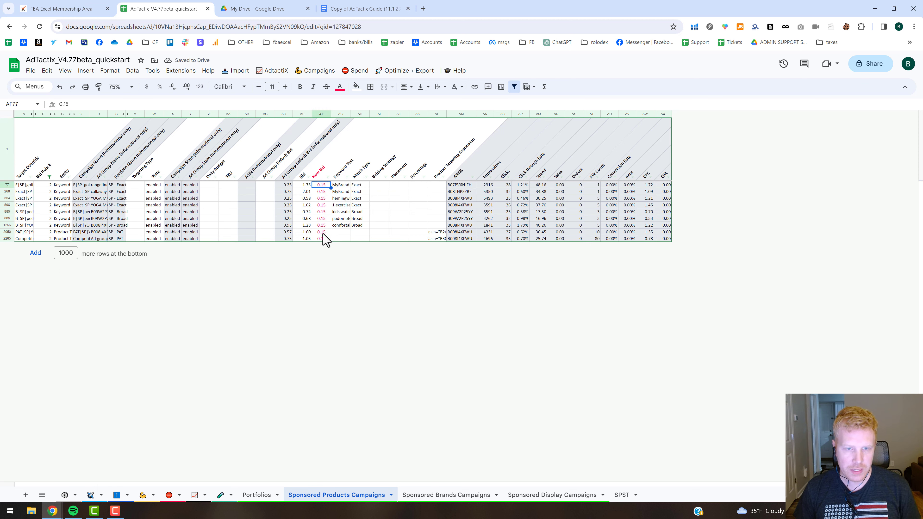
shift+click(324, 238)
click(304, 186)
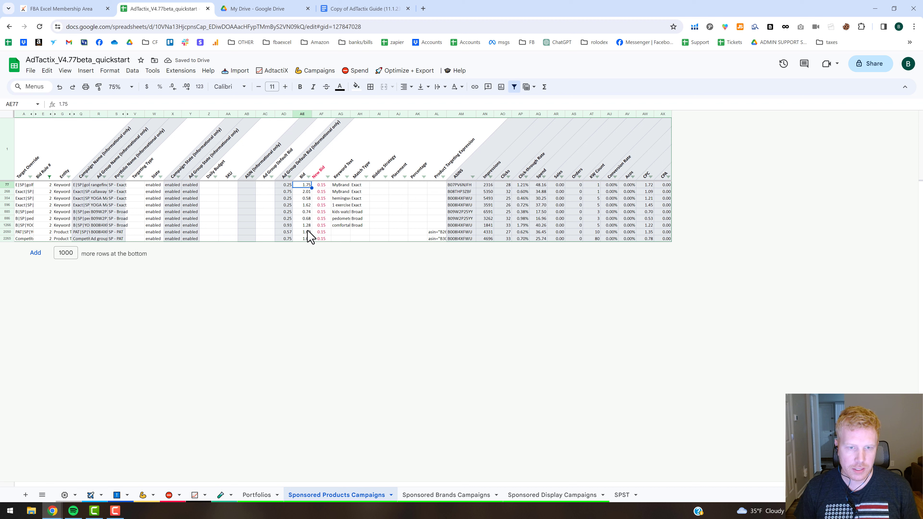
shift+click(308, 239)
click(321, 186)
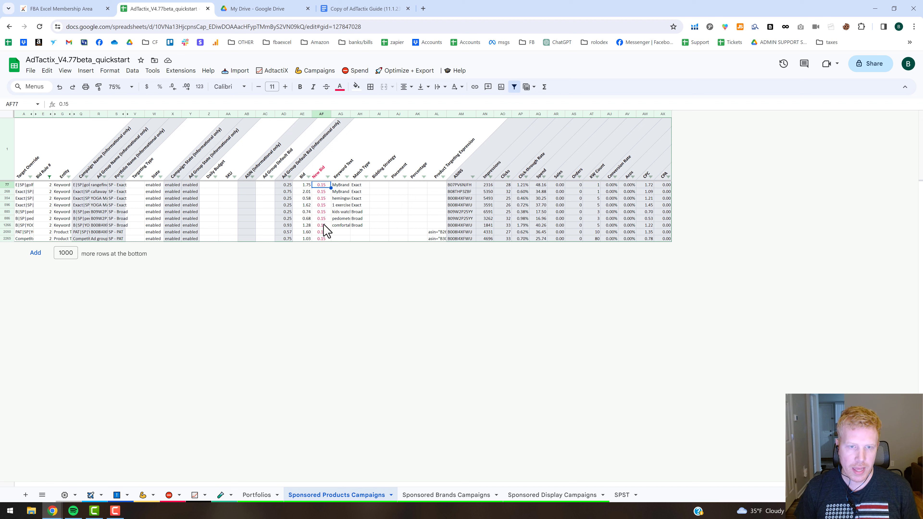
- Examine the New Bid and Spend values across all targets filtered for rule 2
shift+click(324, 238)
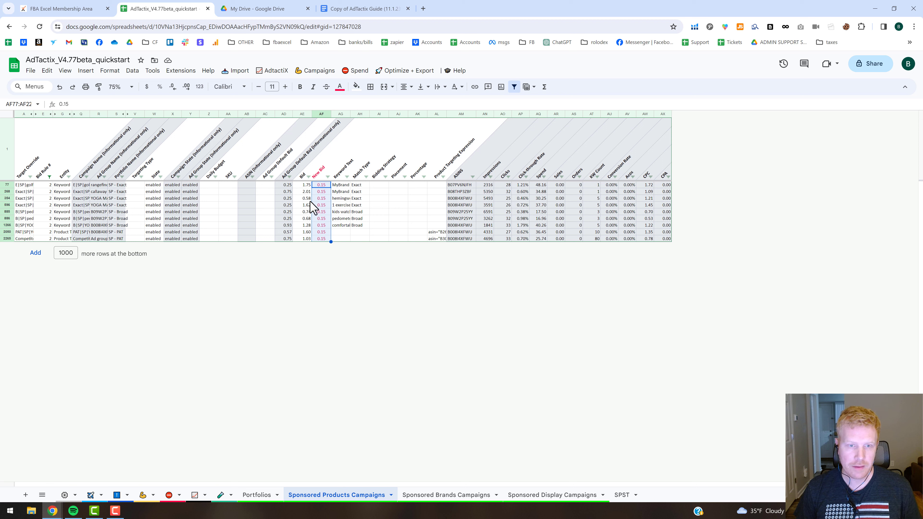
click(537, 186)
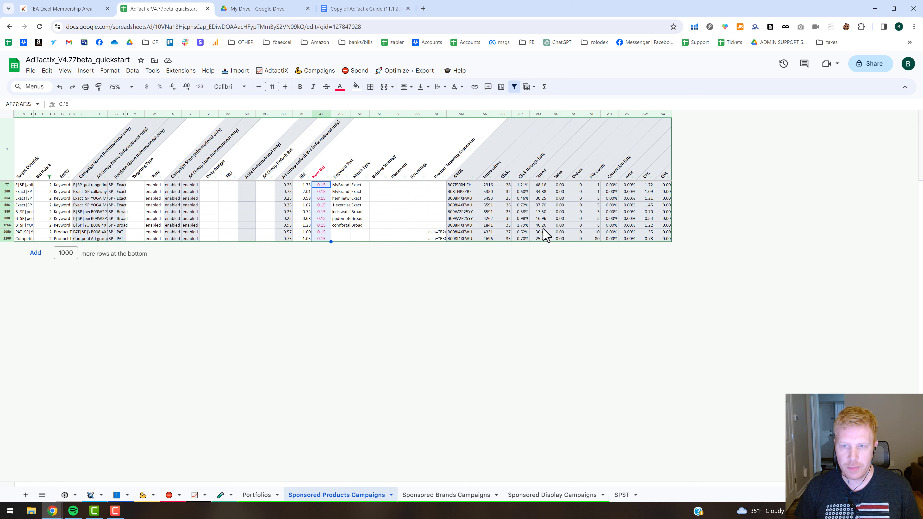
key(ctrl+shift+Down)
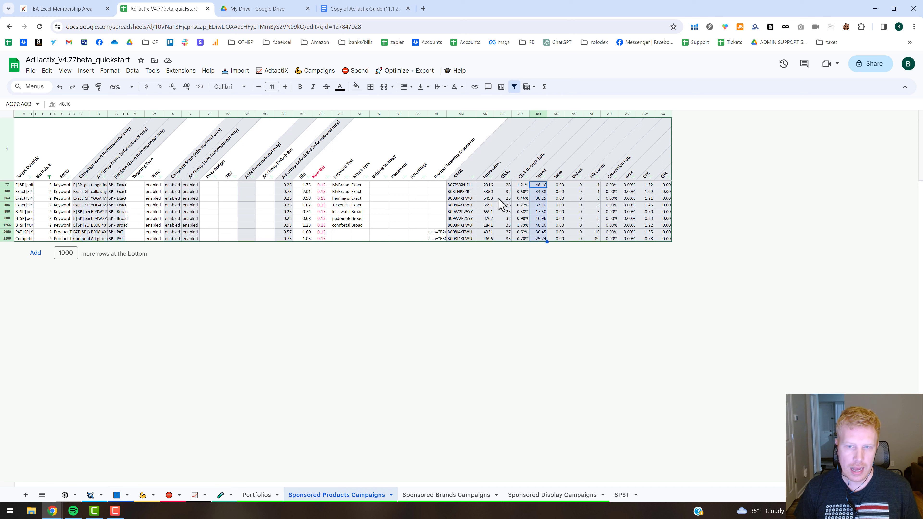
- Try setting the first filtered target's State to paused, and undo that change
click(158, 186)
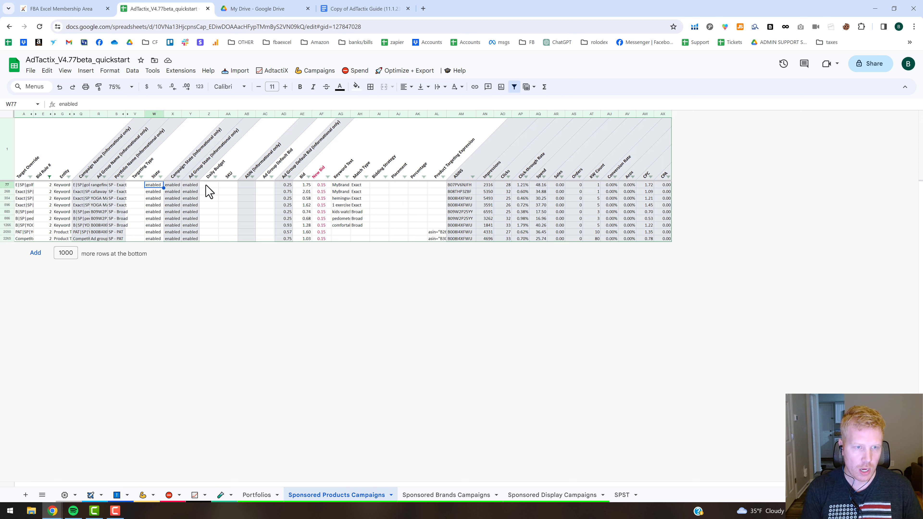
text(paus)
key(Return)
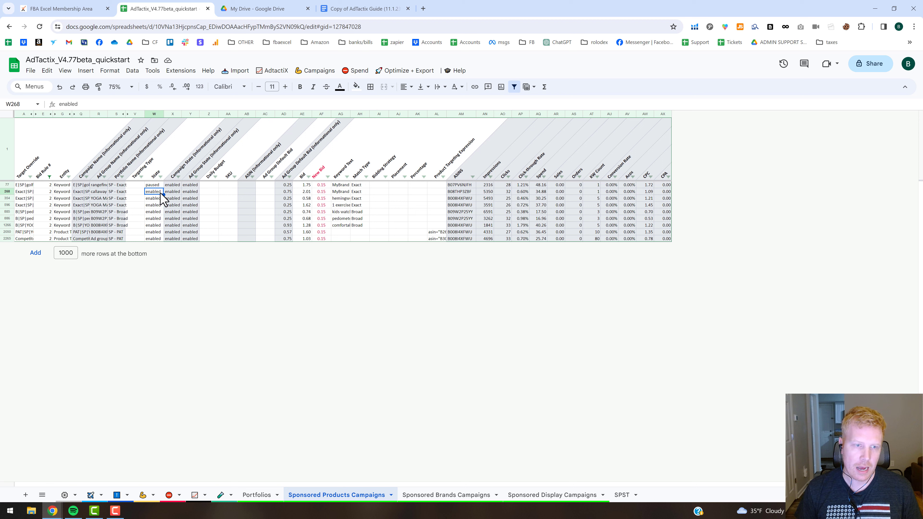
key(ctrl+z)
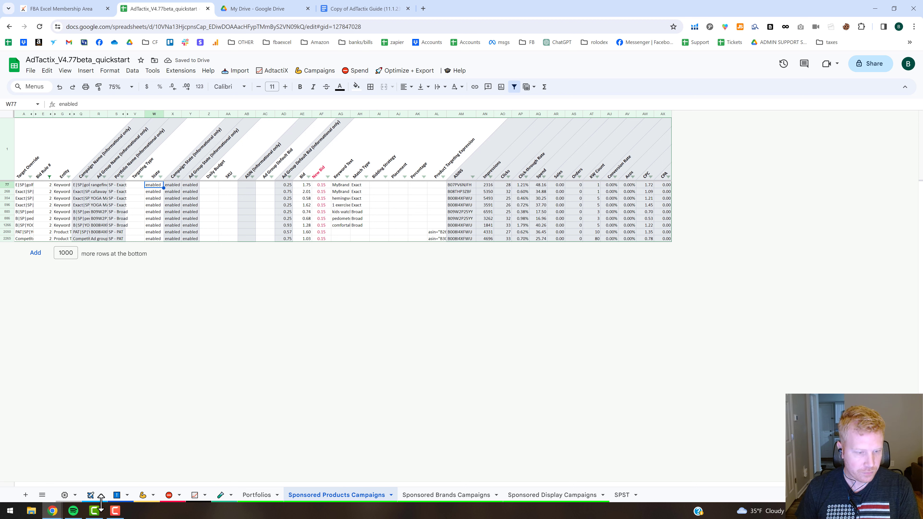
- Return to the Autopilot sheet and review the Pause Lowbid High Spend Targets rule's SP count, Old Bid and Spend thresholds, and task action
click(90, 496)
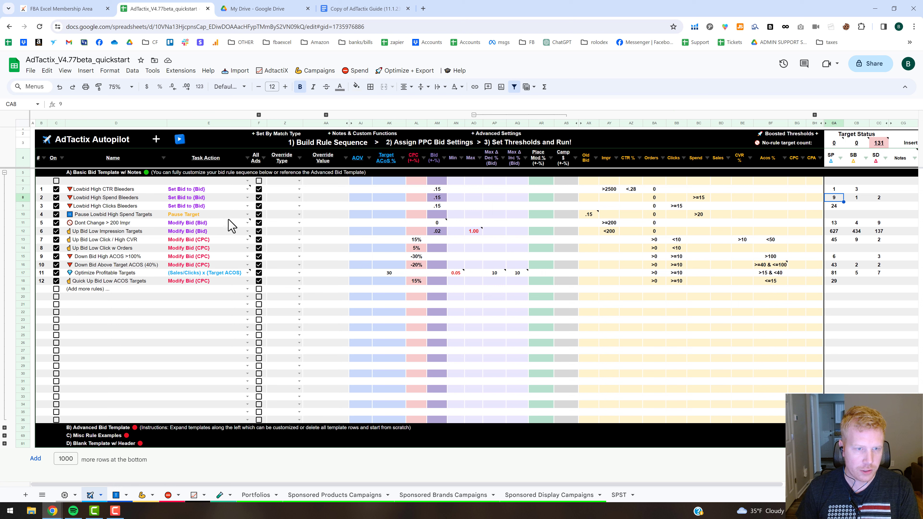
click(836, 215)
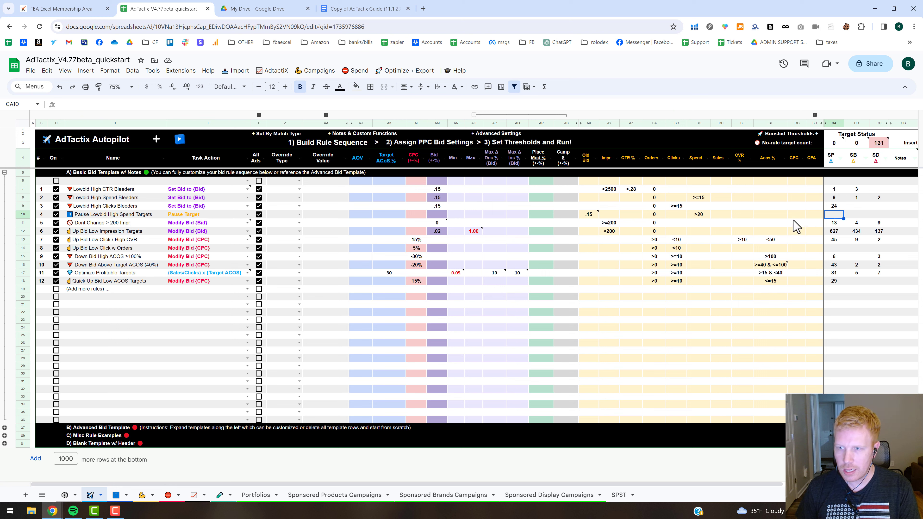
click(22, 214)
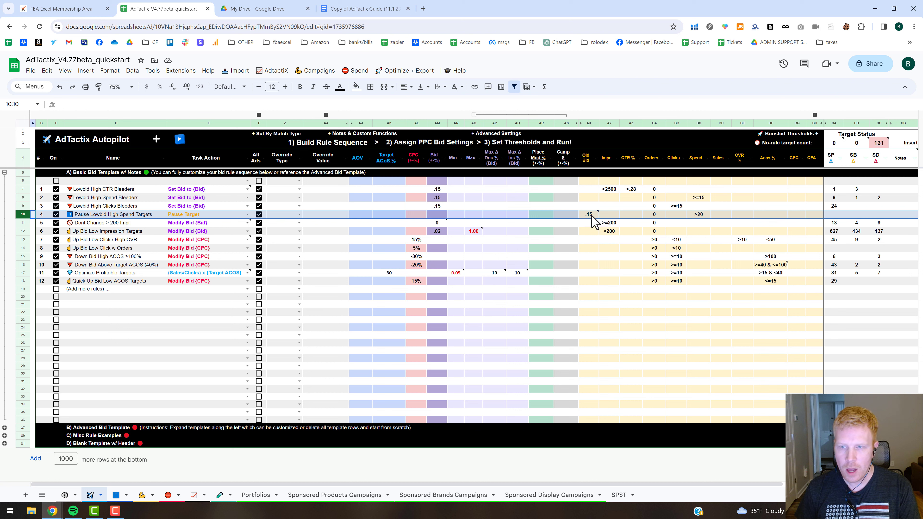
mouse_move(593, 219)
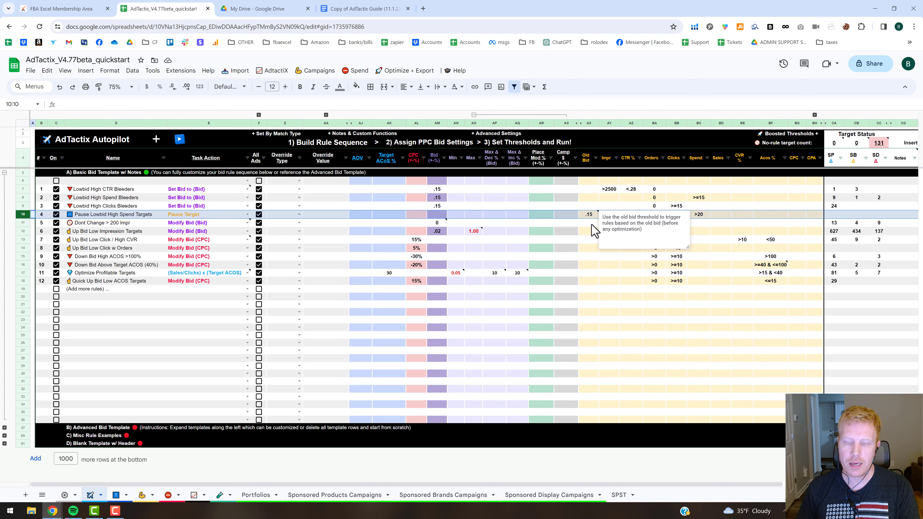
click(592, 234)
click(695, 217)
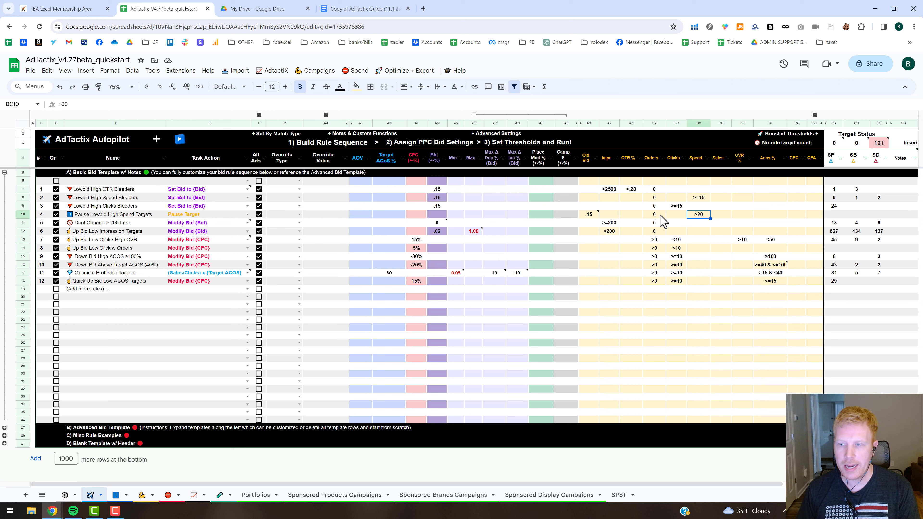
click(188, 216)
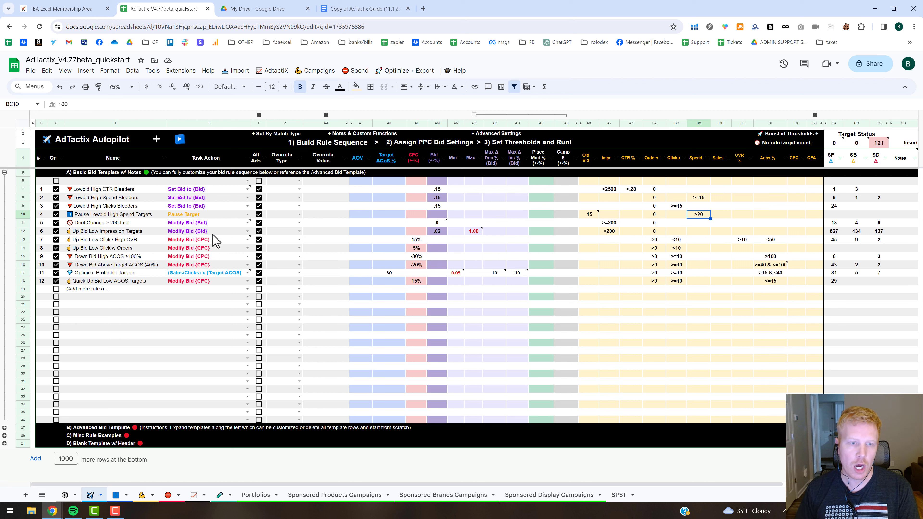
click(319, 497)
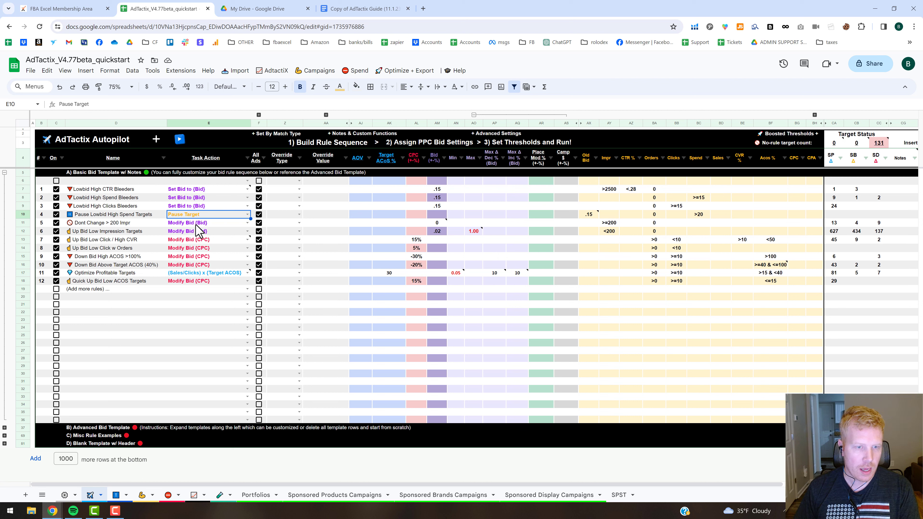
- Examine rule 5's Modify Bid (Bid) task action and read how its note differs from the Modify Bid (CPC) note
click(195, 224)
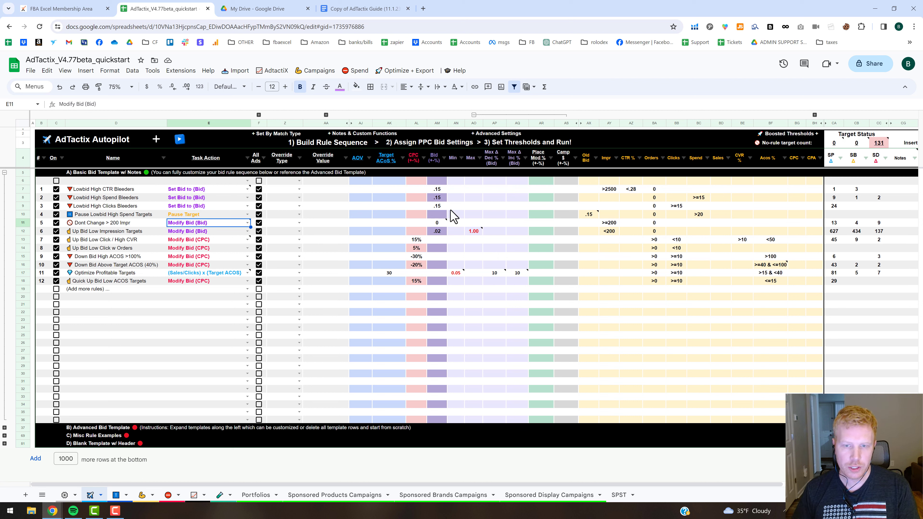
click(441, 206)
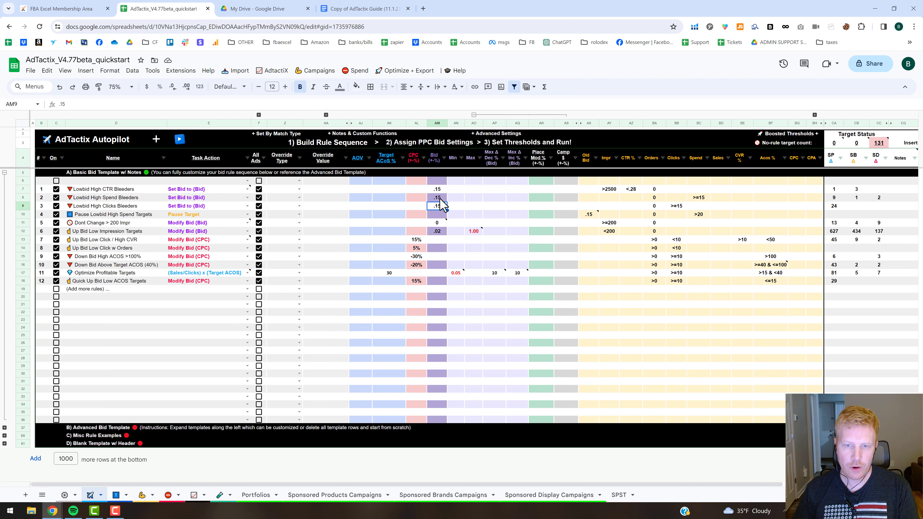
click(191, 224)
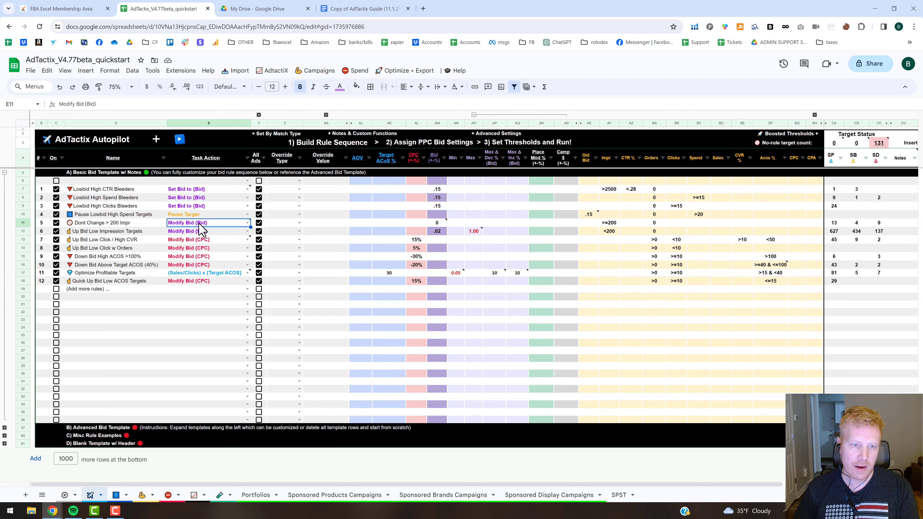
mouse_move(196, 226)
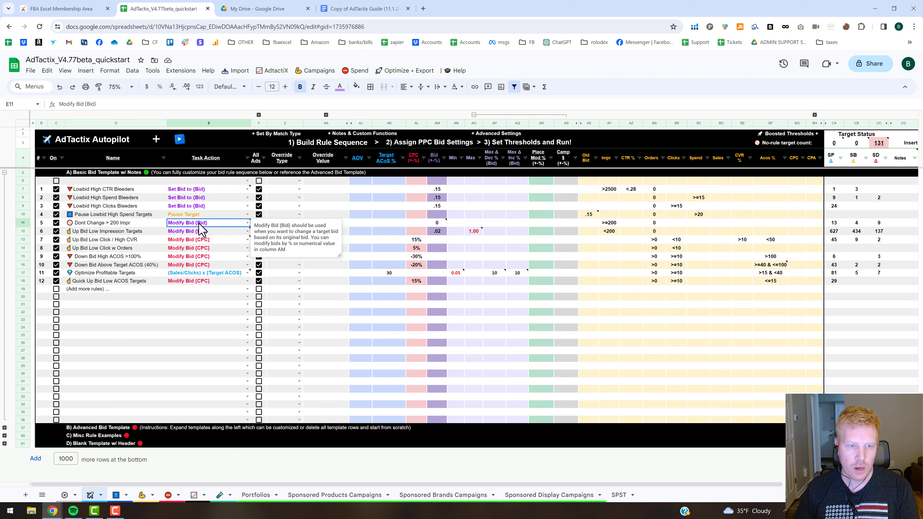
mouse_move(206, 248)
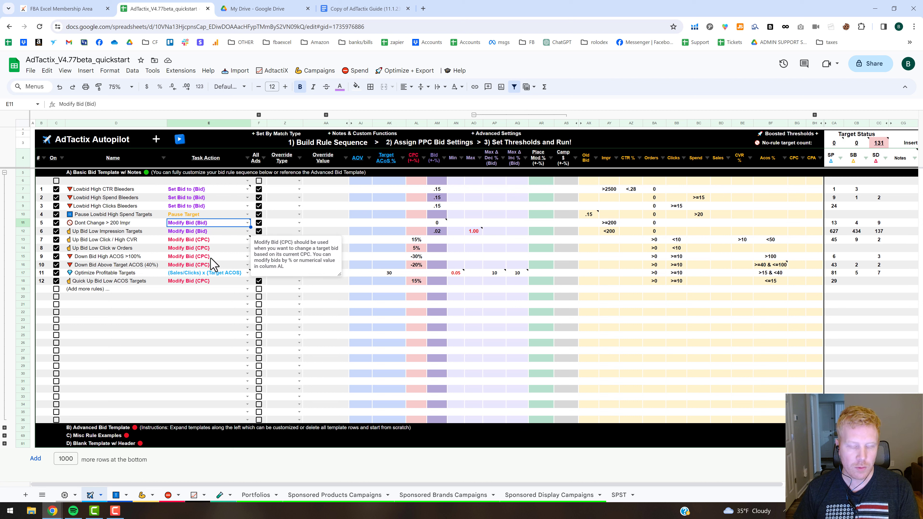
- Locate the CPC, Bid and New Bid columns on the Sponsored Products Campaigns sheet
click(349, 496)
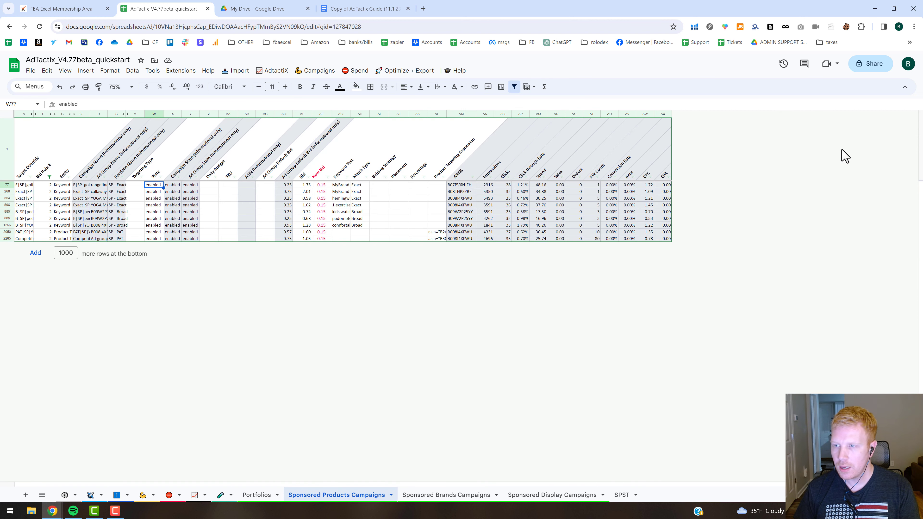
click(645, 114)
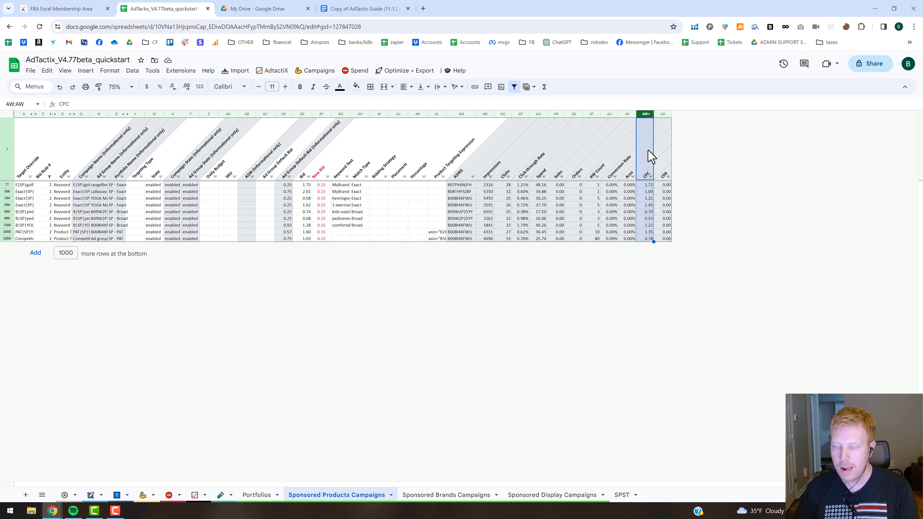
click(298, 114)
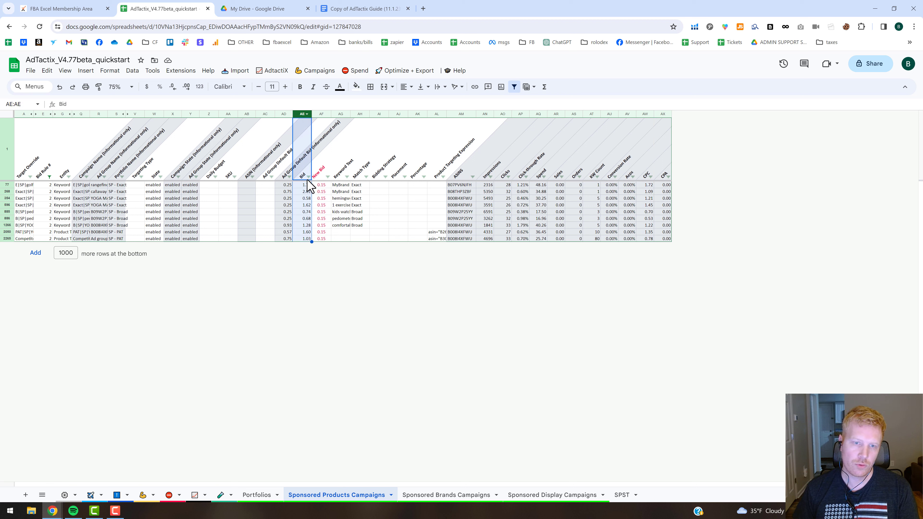
click(321, 114)
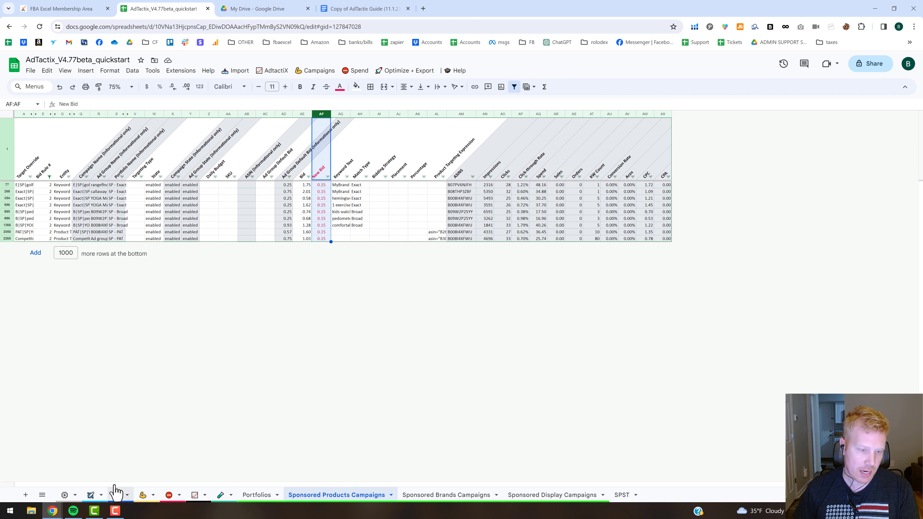
- Return to the Autopilot sheet and review the Dont Change > 200 Impr rule's Bid setting, order and impression thresholds, and task action
click(90, 495)
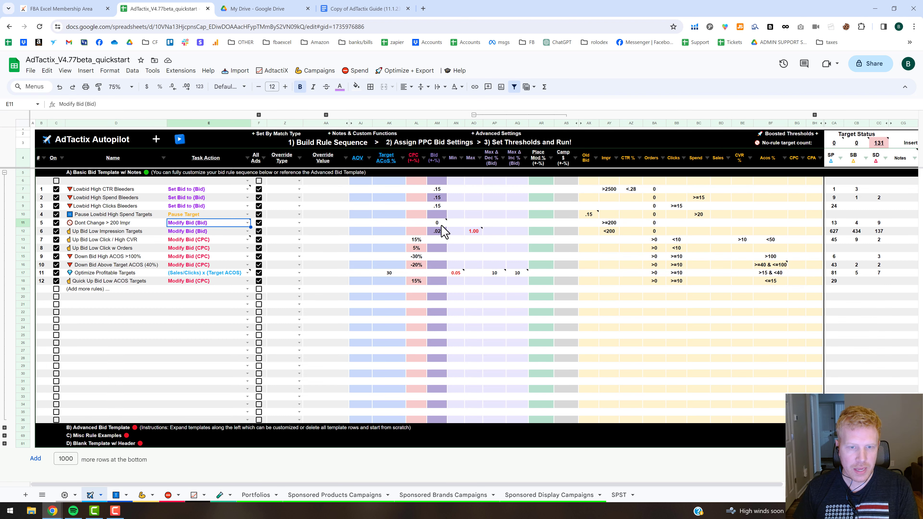
click(438, 223)
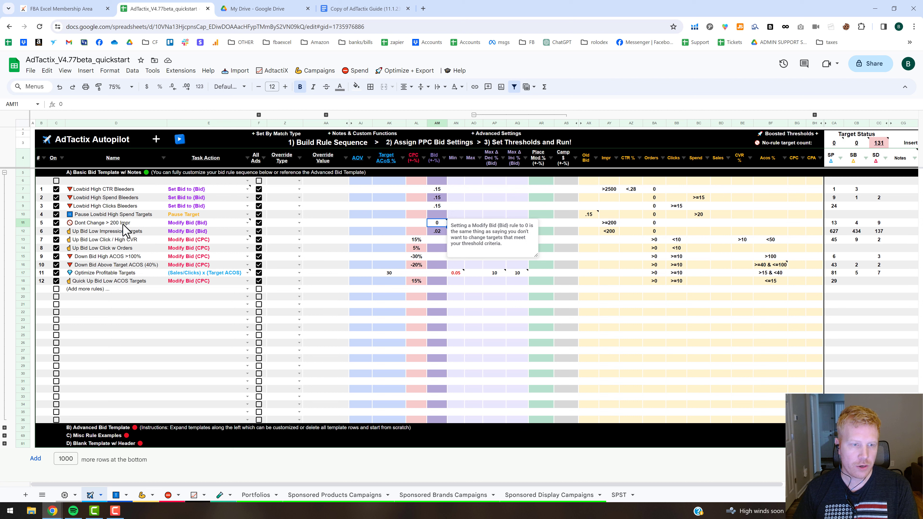
click(124, 223)
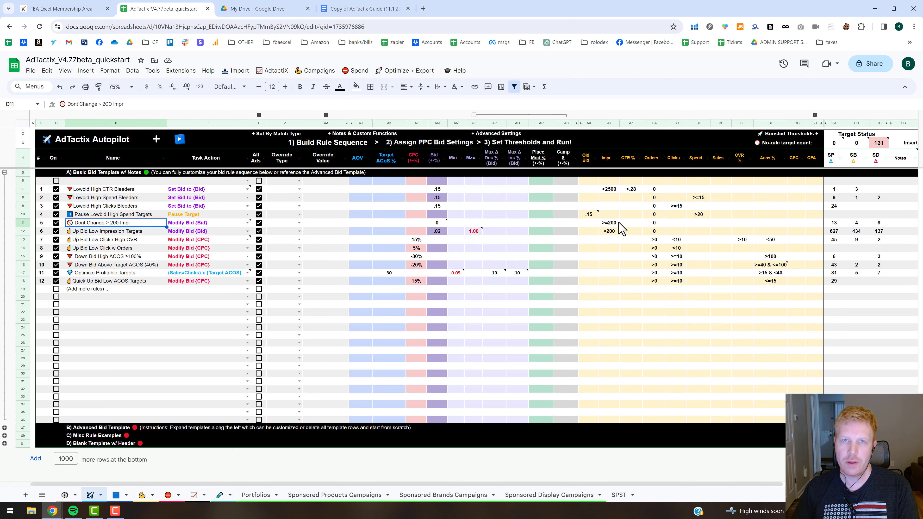
click(654, 223)
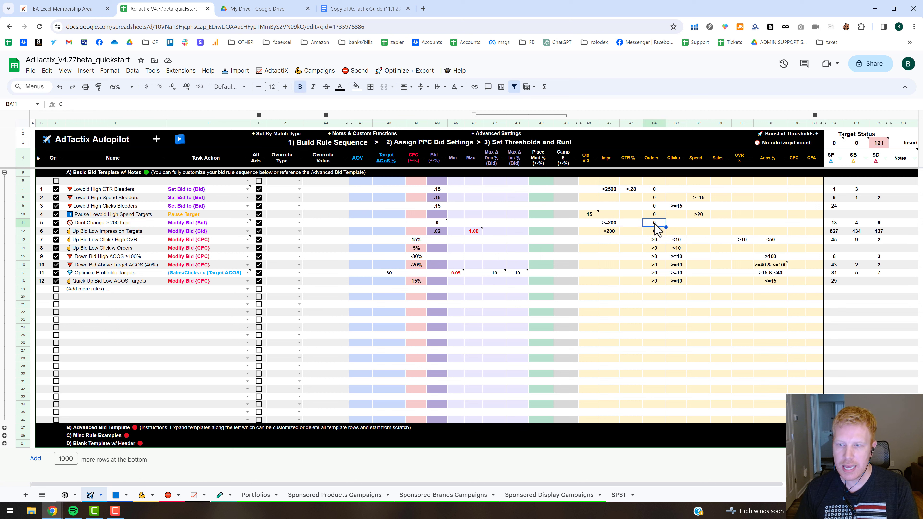
click(609, 223)
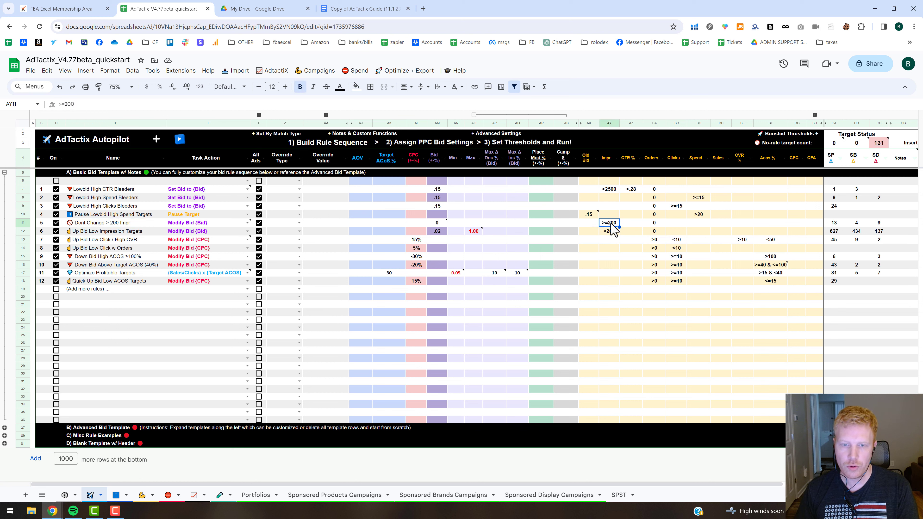
mouse_move(186, 224)
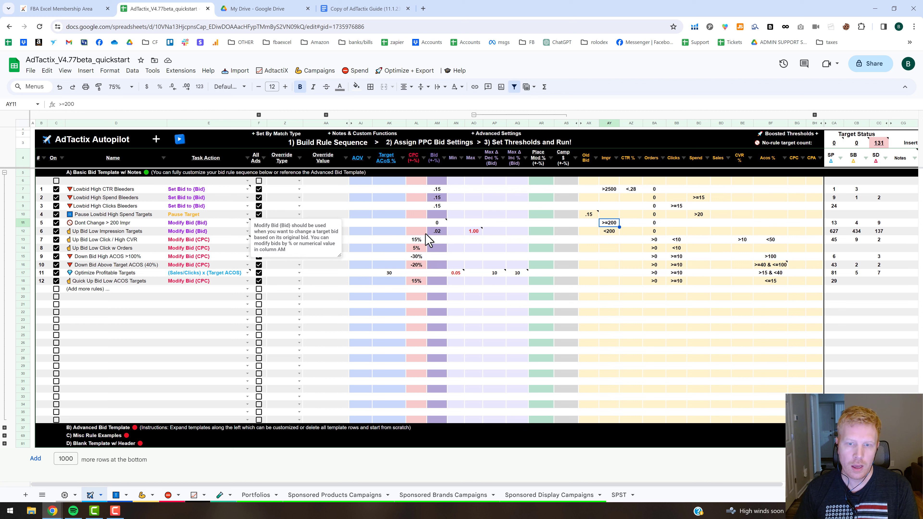
- Filter Sponsored Products Campaigns to Bid Rule # 5 only and compare the targets' Bid and New Bid values
click(438, 222)
click(335, 495)
click(306, 191)
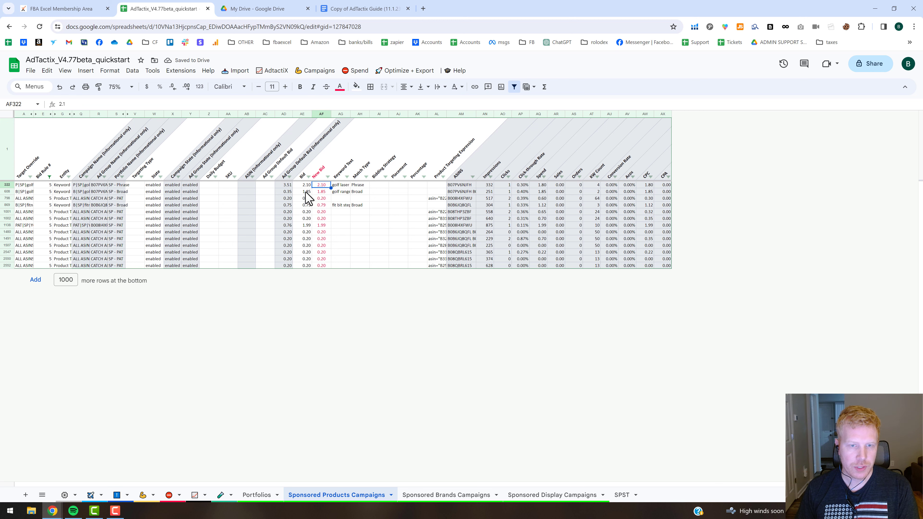
click(321, 193)
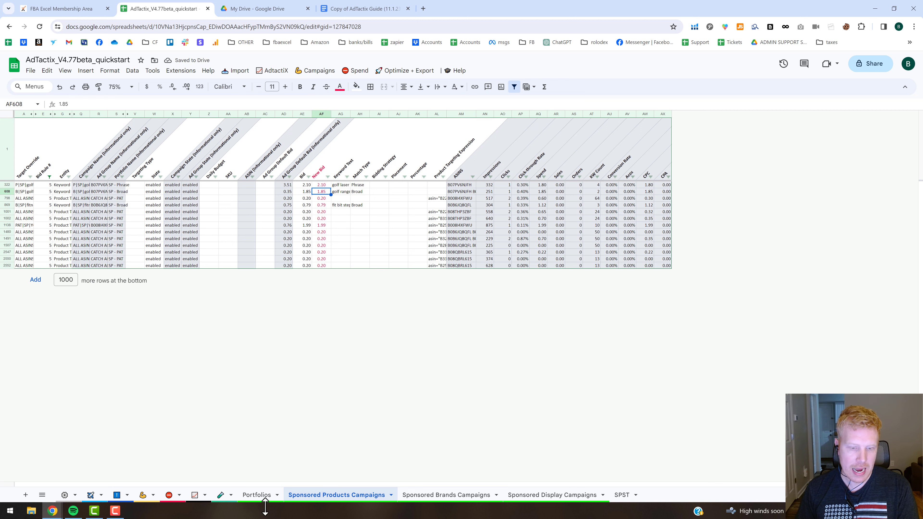
- On the Autopilot sheet, review the Up Bid Low Impression Targets rule's task action, Bid and Max settings, and collapse the Advanced Settings columns
click(91, 495)
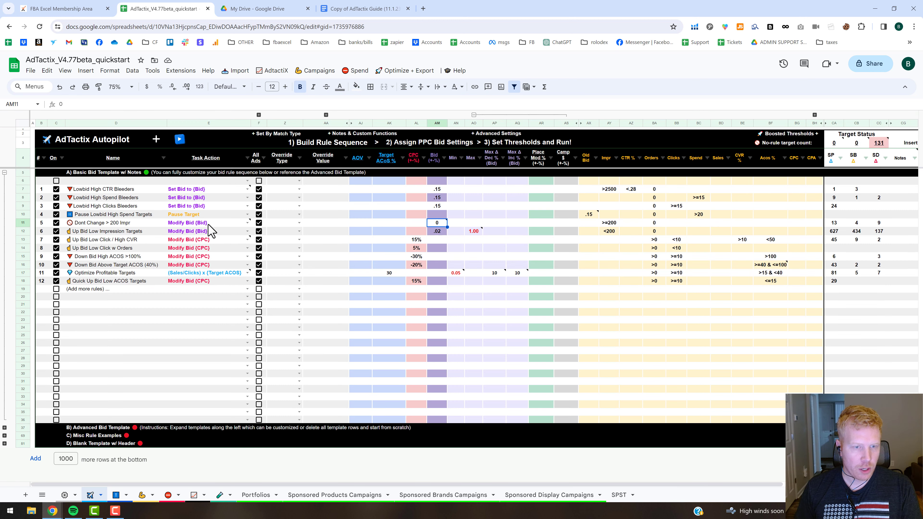
click(209, 224)
click(209, 232)
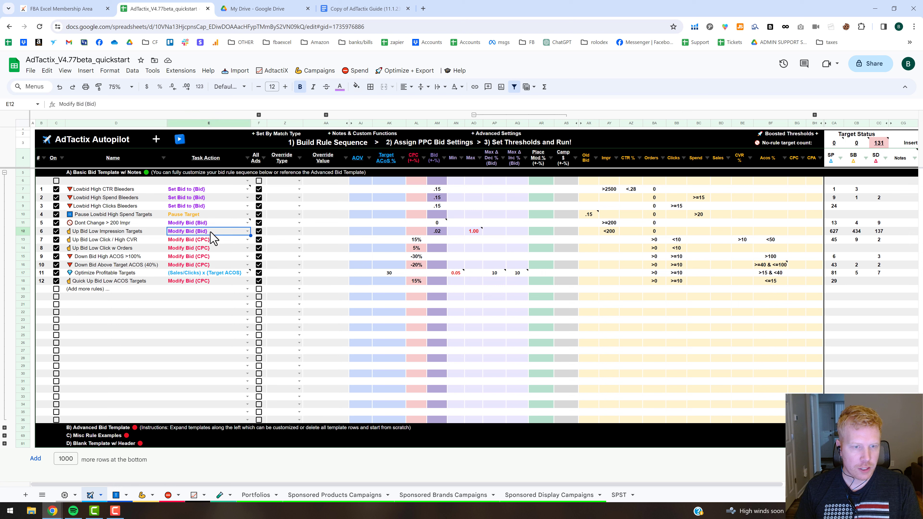
click(442, 233)
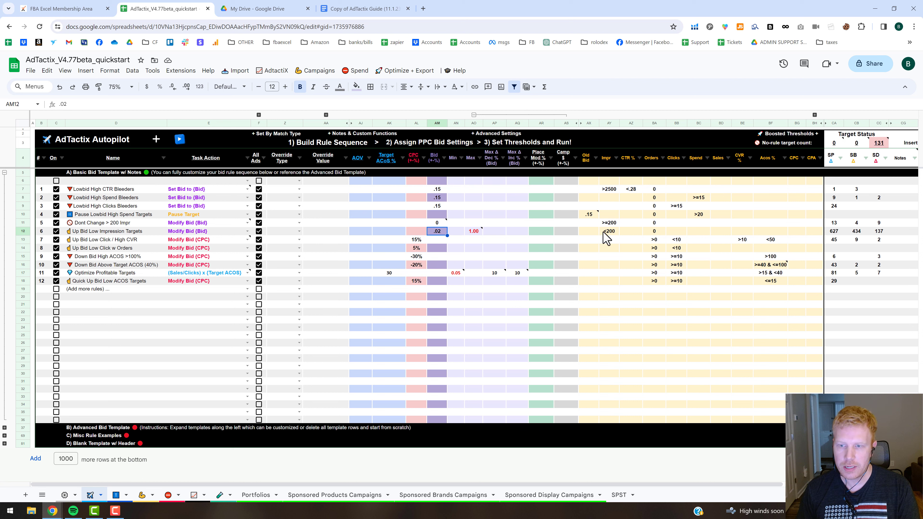
click(474, 233)
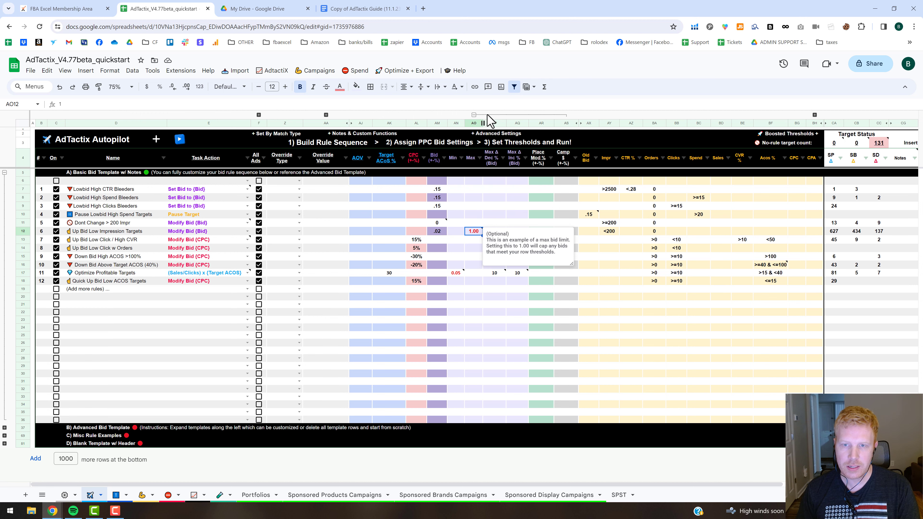
click(474, 115)
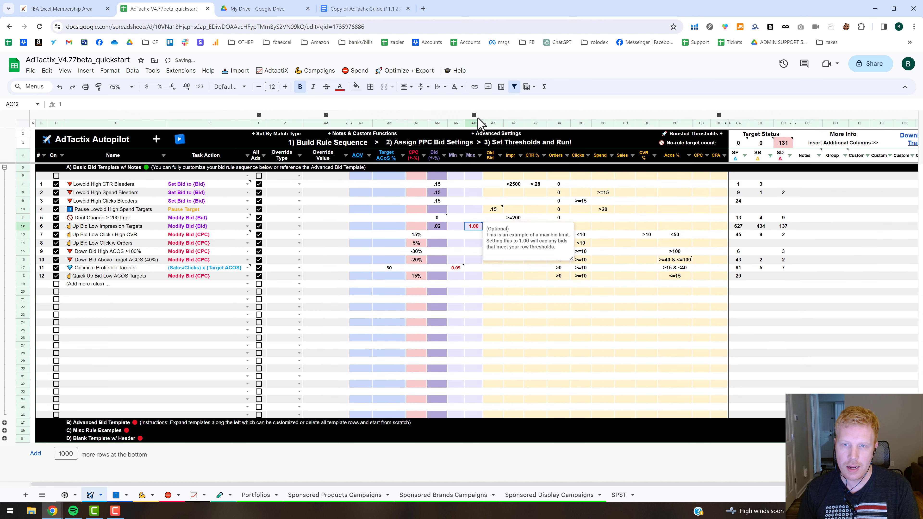
- Expand the Advanced Settings columns and review the Min, Max, bid decrease and increase limits, placement modifier and campaign budget settings
click(473, 115)
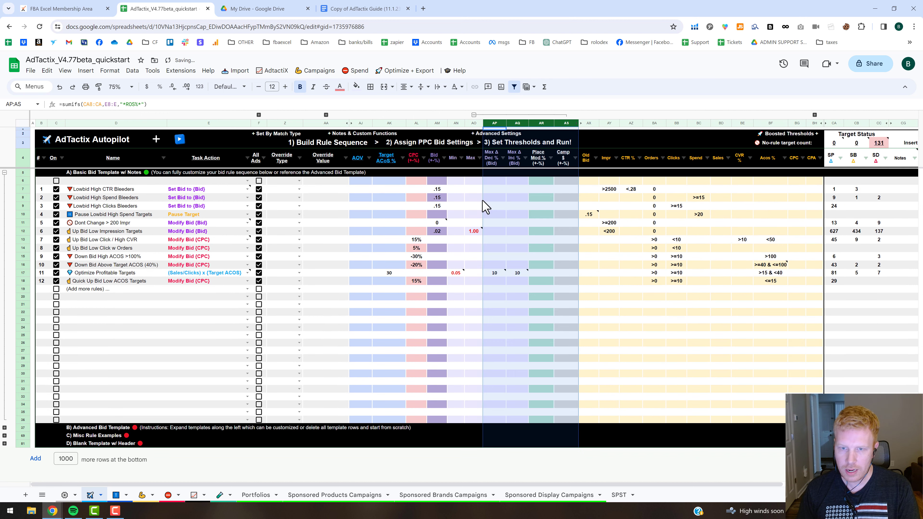
click(457, 232)
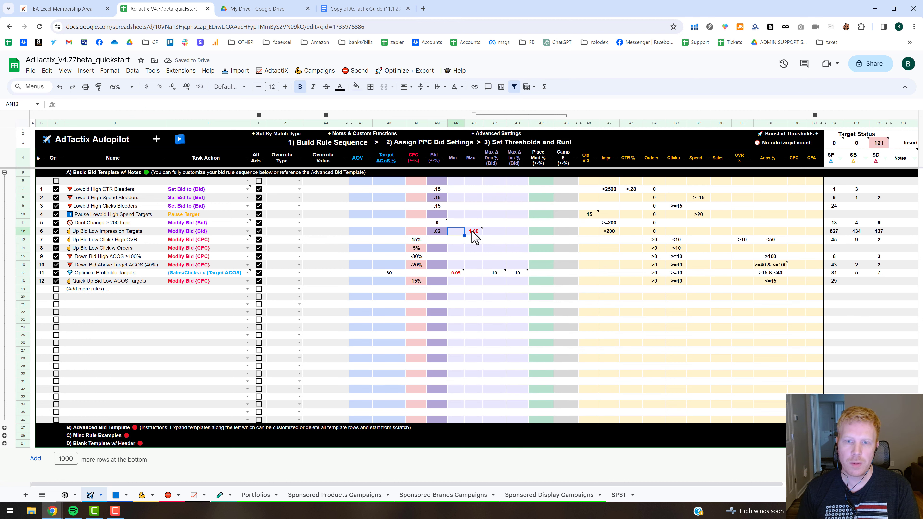
click(474, 233)
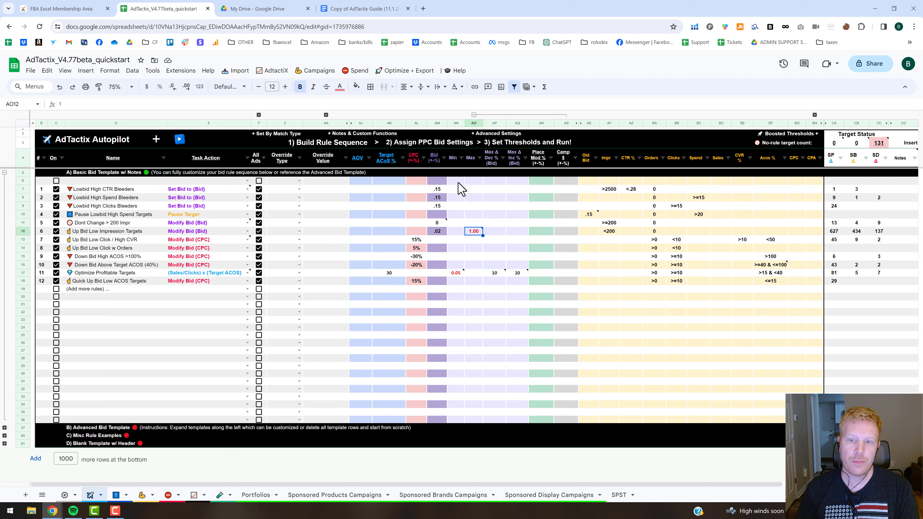
click(494, 232)
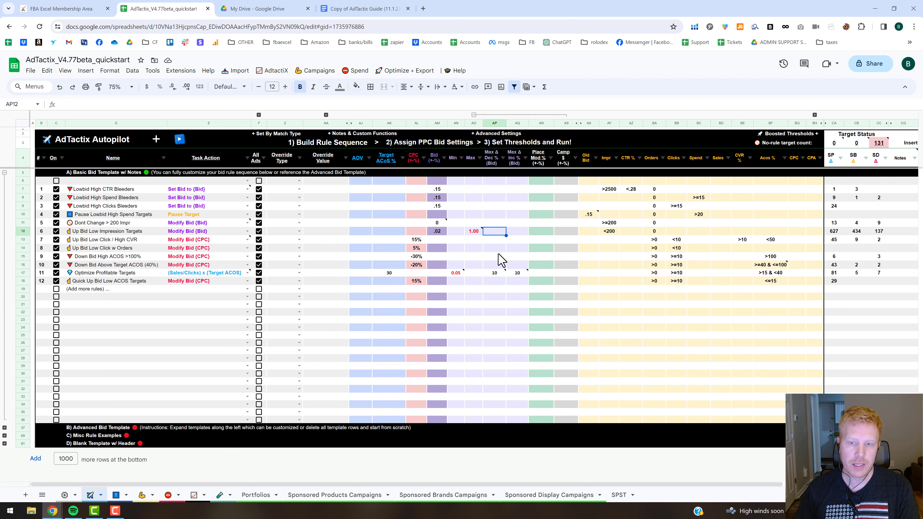
mouse_move(496, 273)
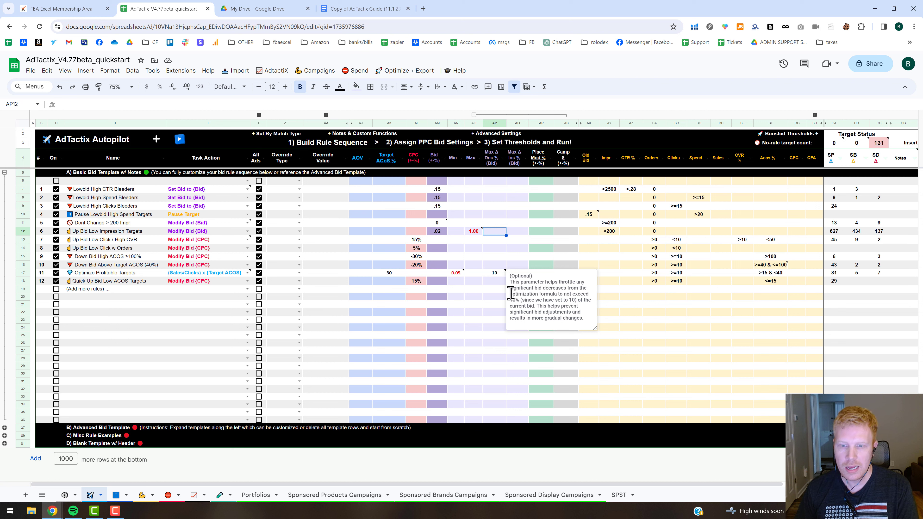
click(504, 281)
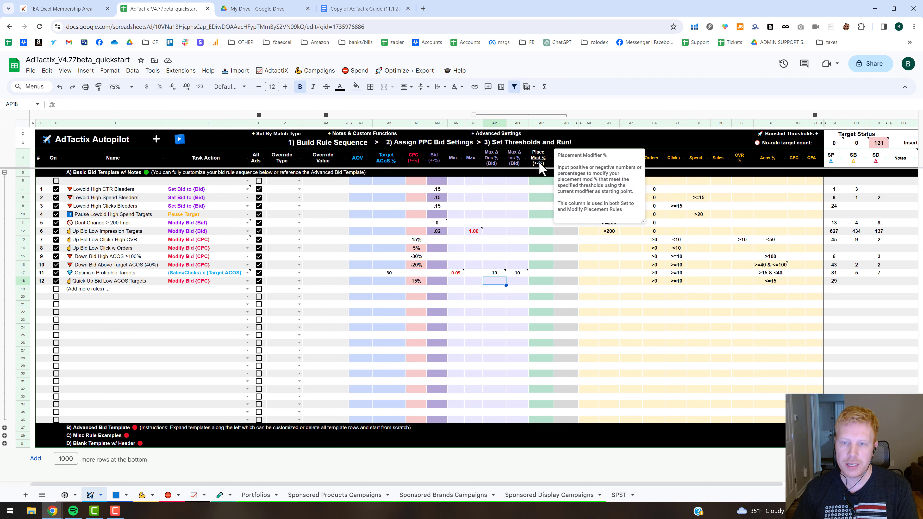
click(561, 249)
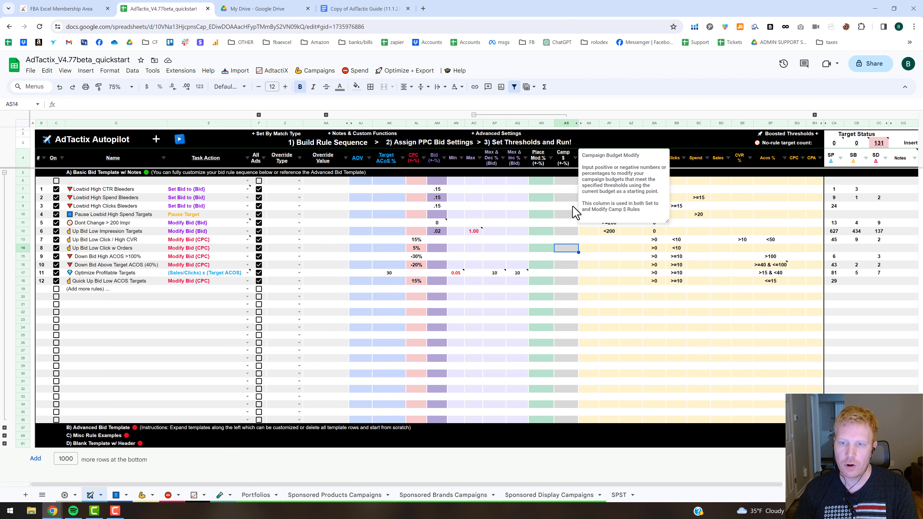
click(576, 306)
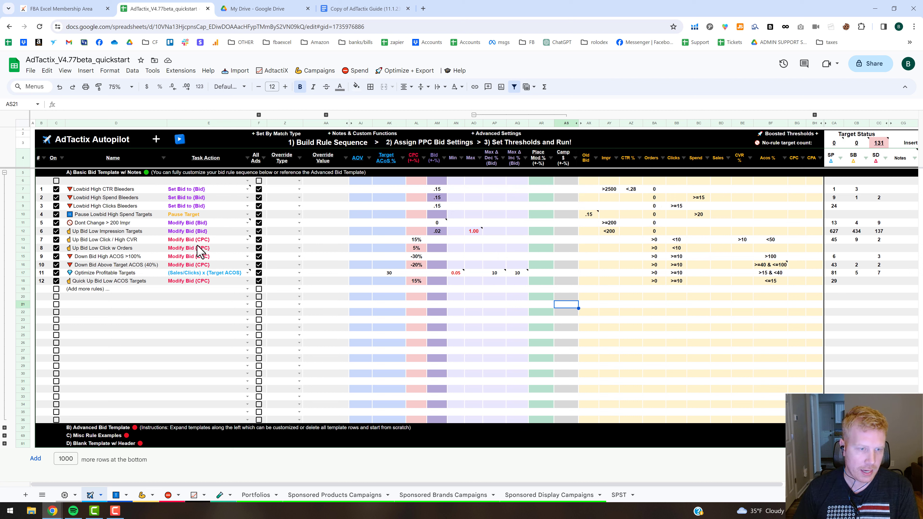
- Review the Up Bid Low Click / High CVR rule's task action, Clicks and CVR thresholds, and compare the ACOS range condition of rule 10
click(205, 240)
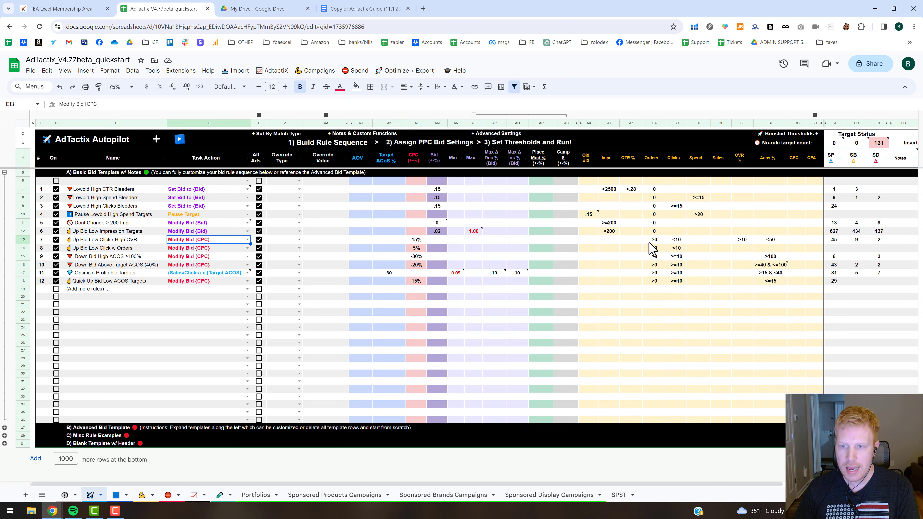
click(674, 241)
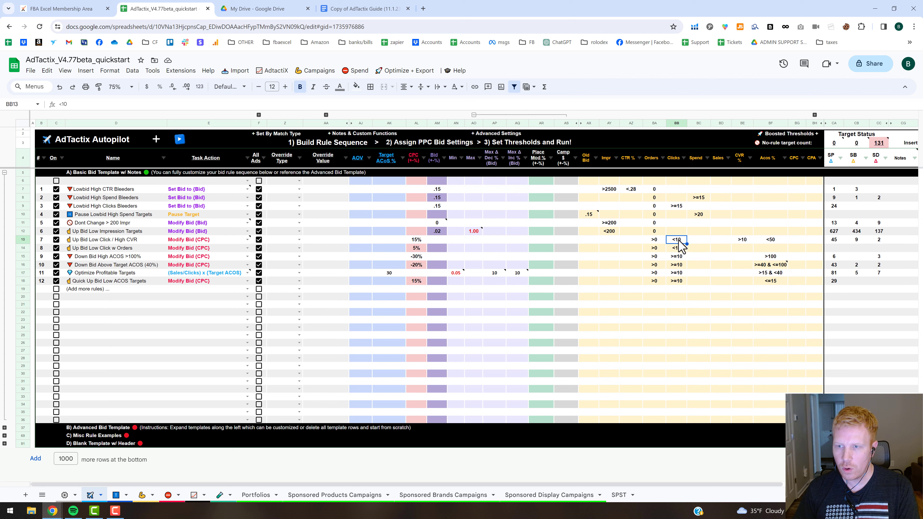
click(750, 239)
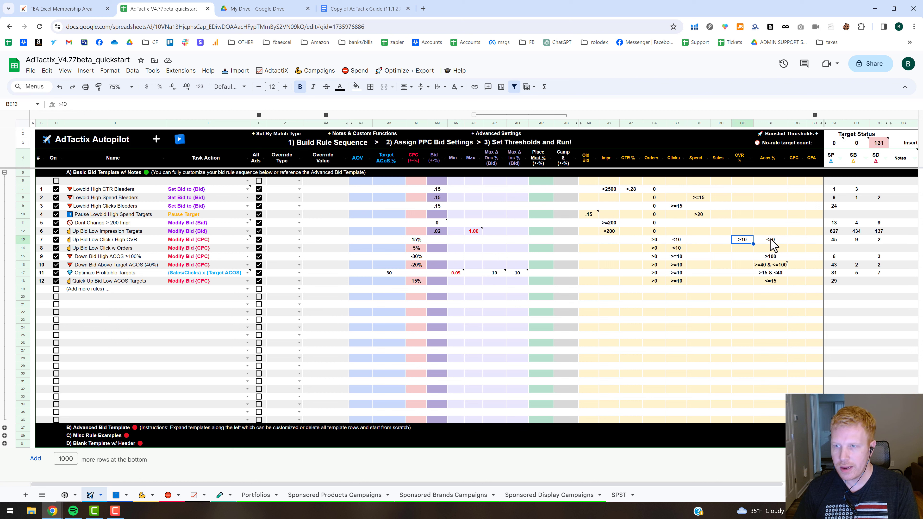
click(777, 265)
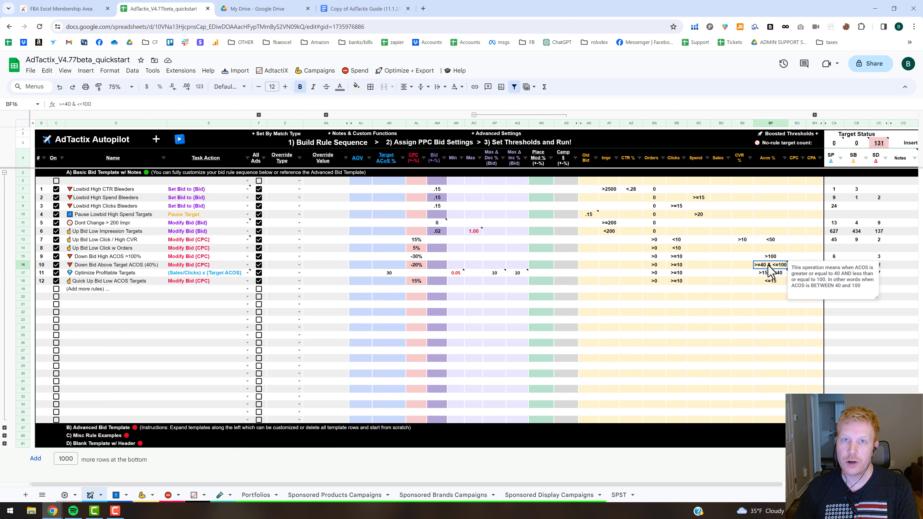
click(760, 306)
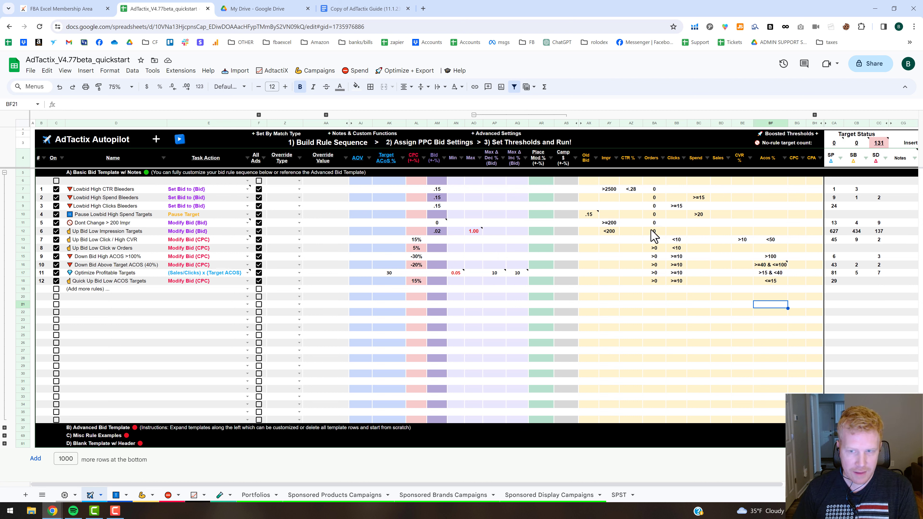
- Filter Sponsored Products Campaigns to Bid Rule # 7 and check that rule's CPC percentage and task action on the Autopilot sheet
click(834, 240)
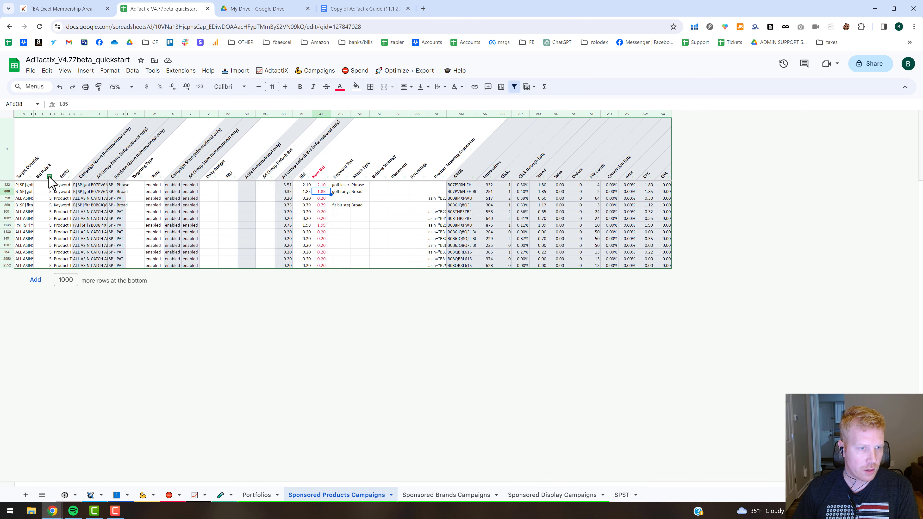
click(49, 177)
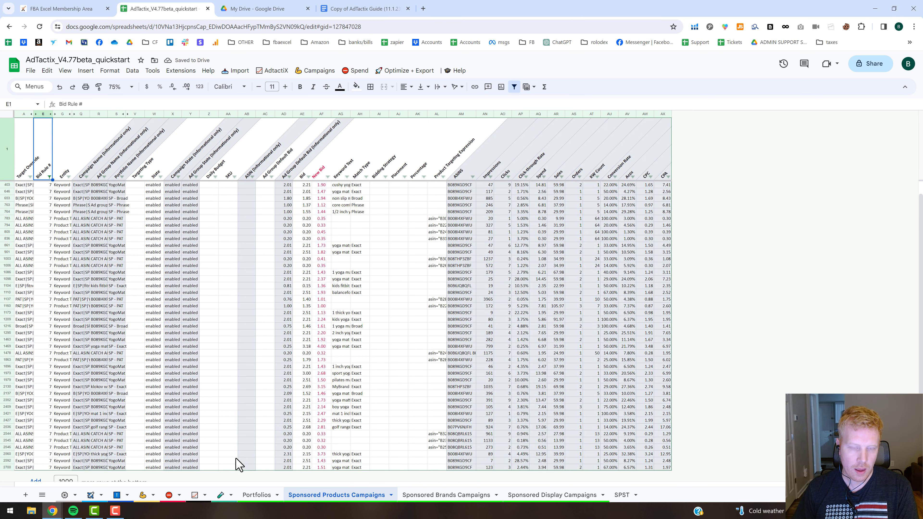
click(94, 497)
click(415, 241)
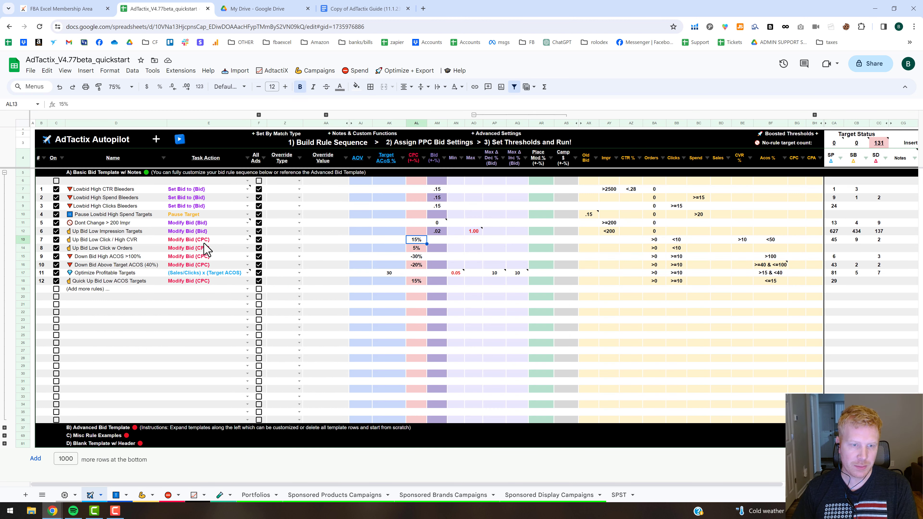
mouse_move(203, 244)
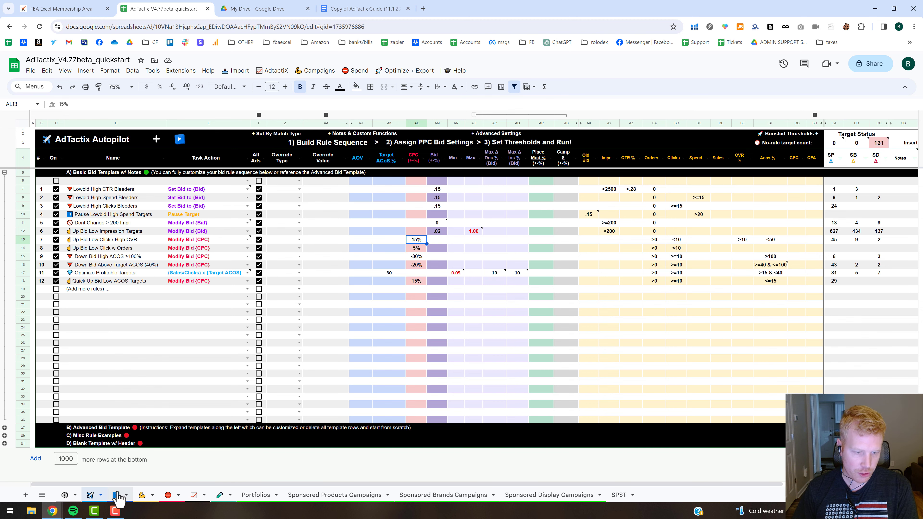
- Compare the Bid, CPC and New Bid values of the Bid Rule # 7 targets on the Sponsored Products Campaigns sheet
click(332, 495)
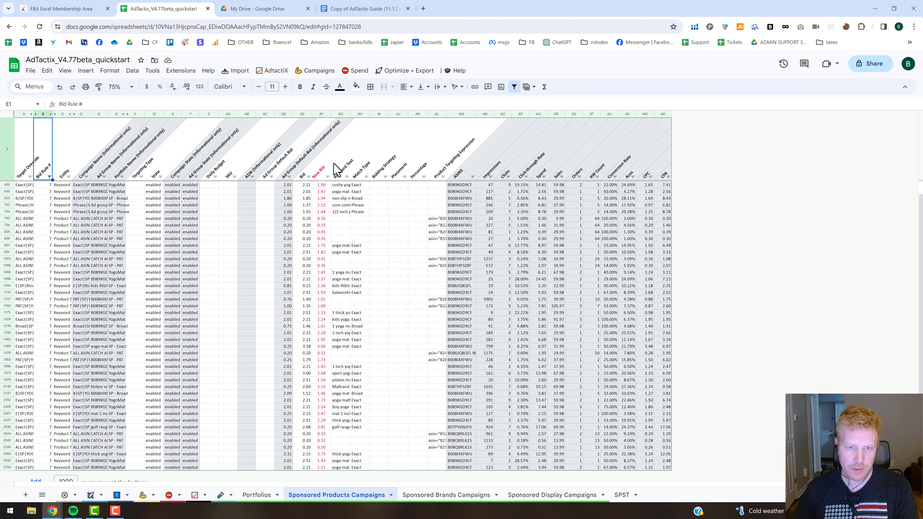
click(301, 114)
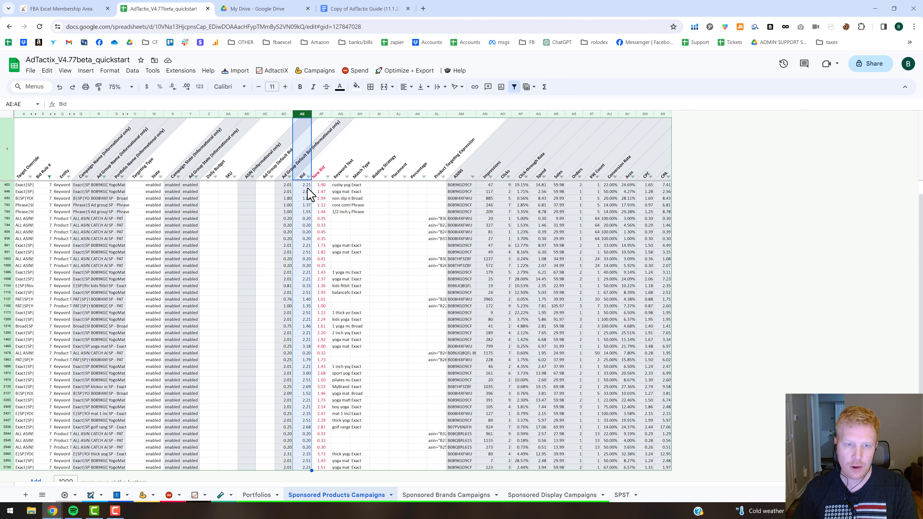
click(645, 114)
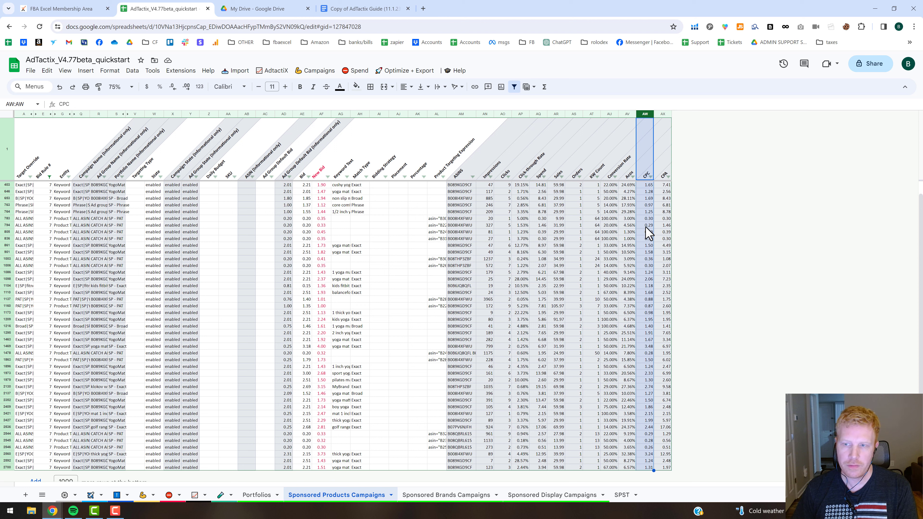
click(321, 219)
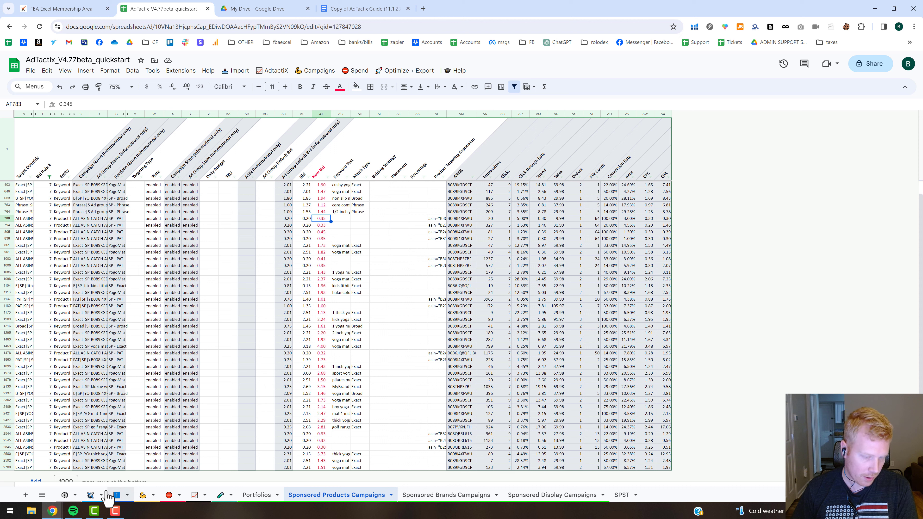
- Return to the Autopilot sheet and review the thresholds of the Up Bid Low Click w Orders rule
click(93, 495)
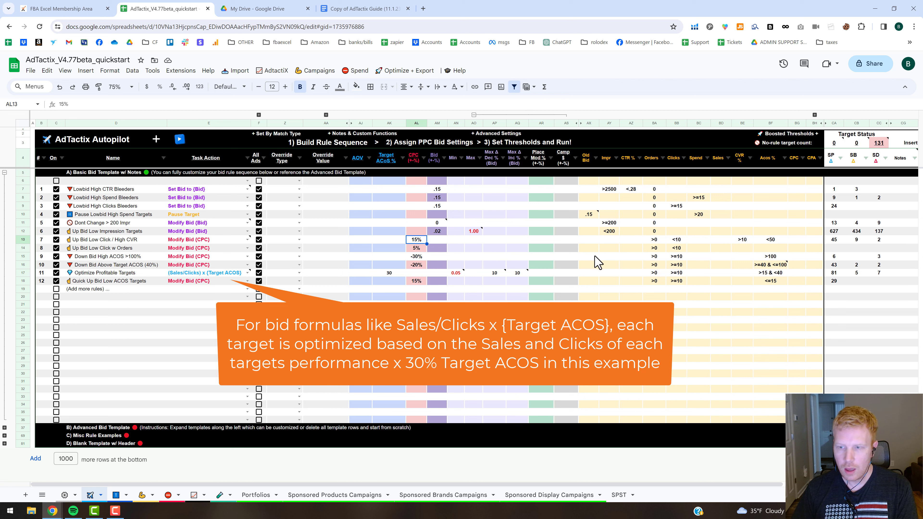
click(640, 249)
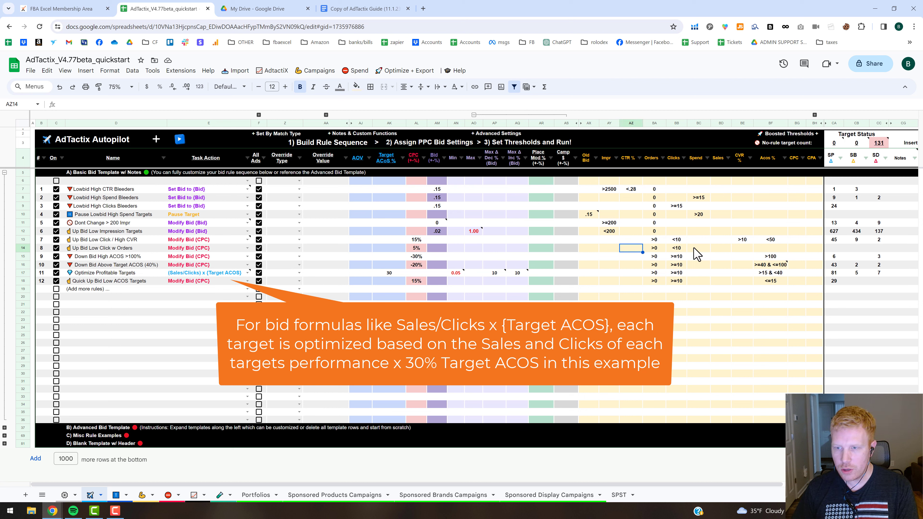
click(701, 249)
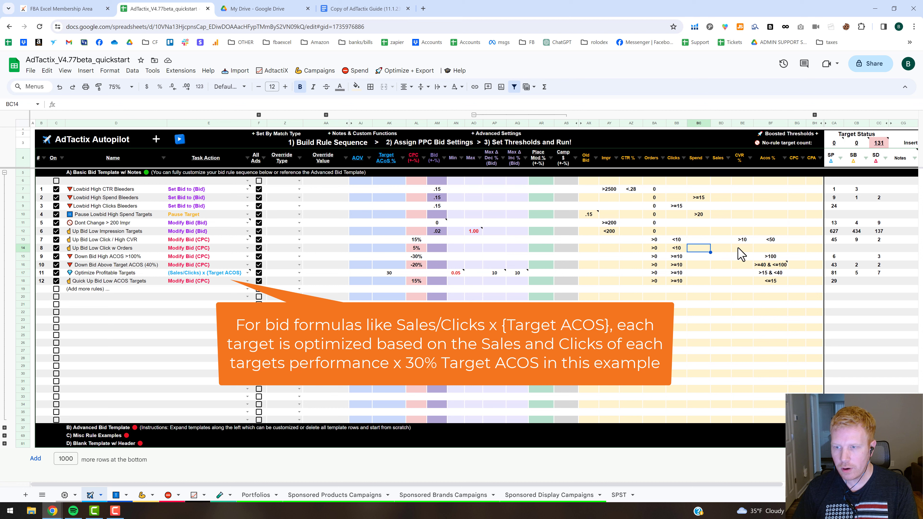
click(723, 249)
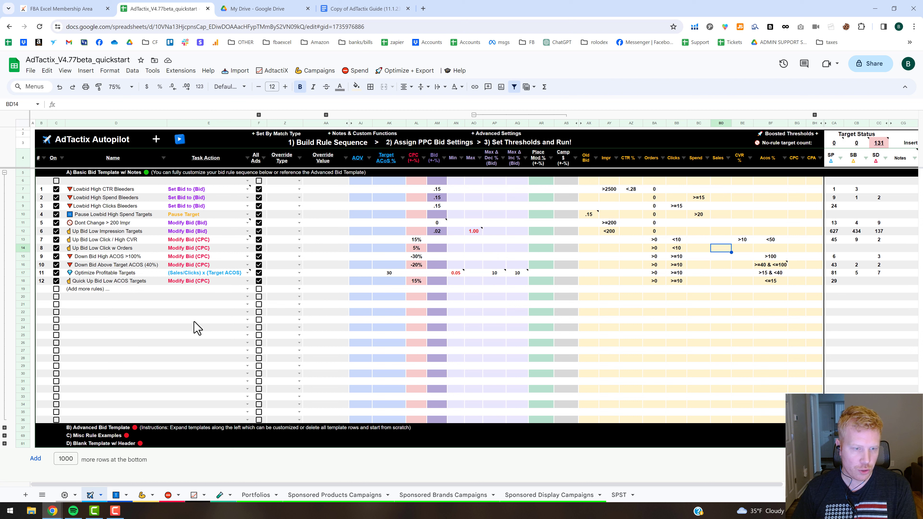
- Expand the Advanced Bid Template to review its rule groups, collapse it, and return to the spreadsheet from the AdTactix Guide document
click(5, 428)
scroll(48, 304, down, 7)
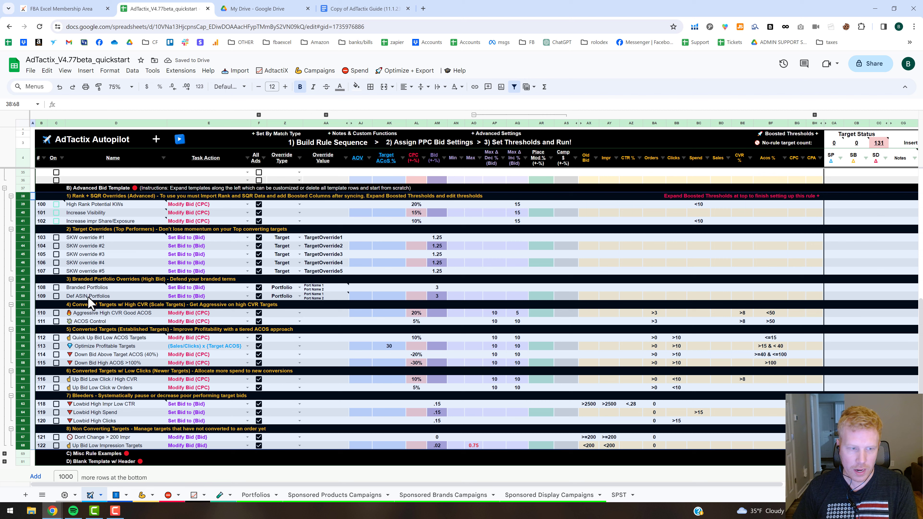
click(5, 243)
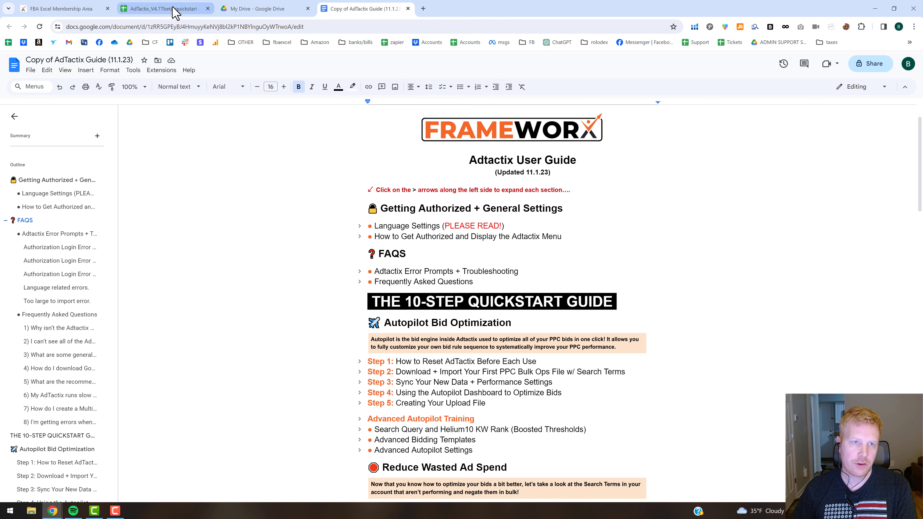
click(181, 11)
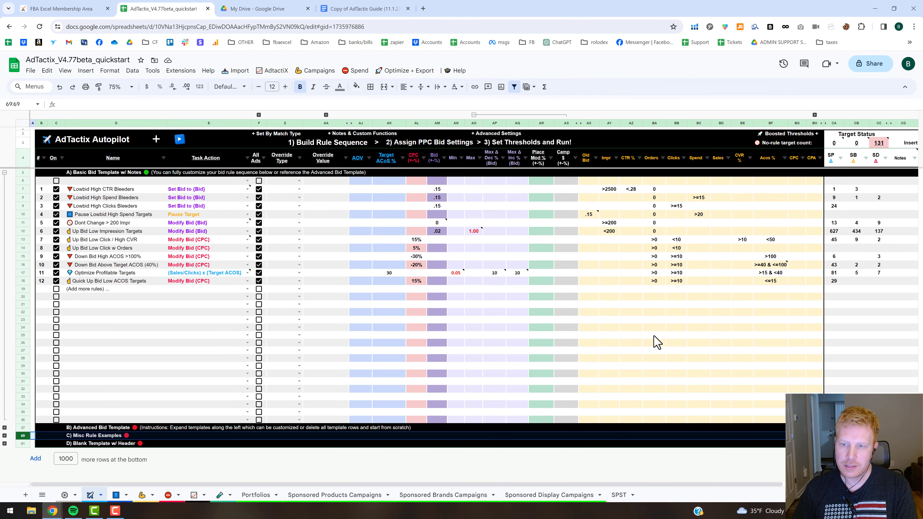
- Expand the Boosted Thresholds columns, review the rank and search query metrics, and collapse them to return to the rule list
click(815, 115)
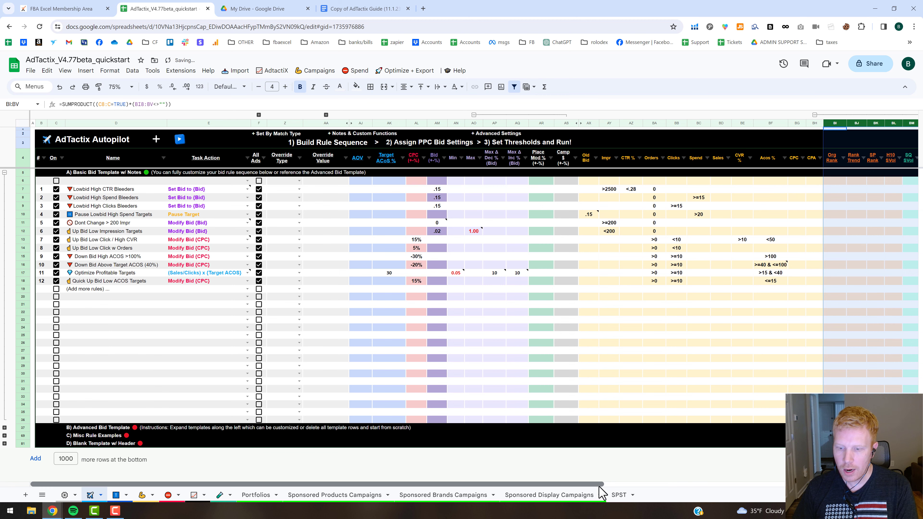
drag(600, 486, 818, 484)
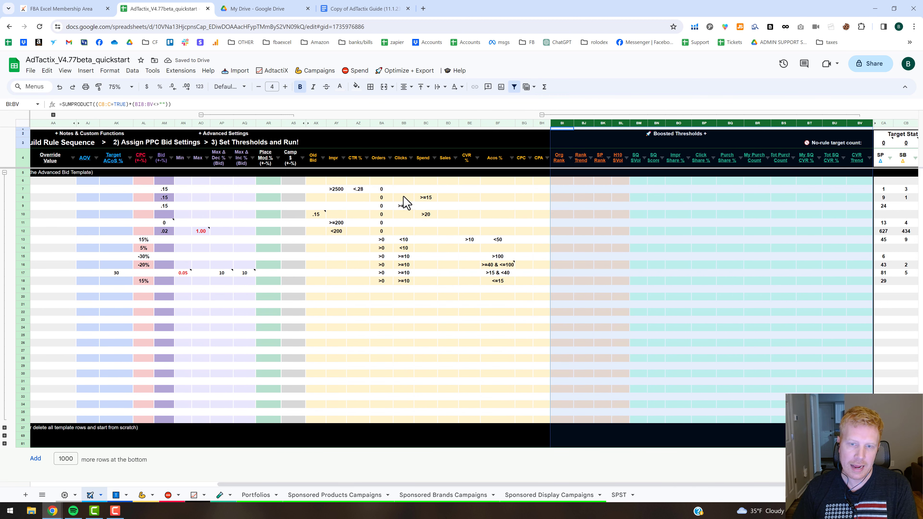
click(558, 189)
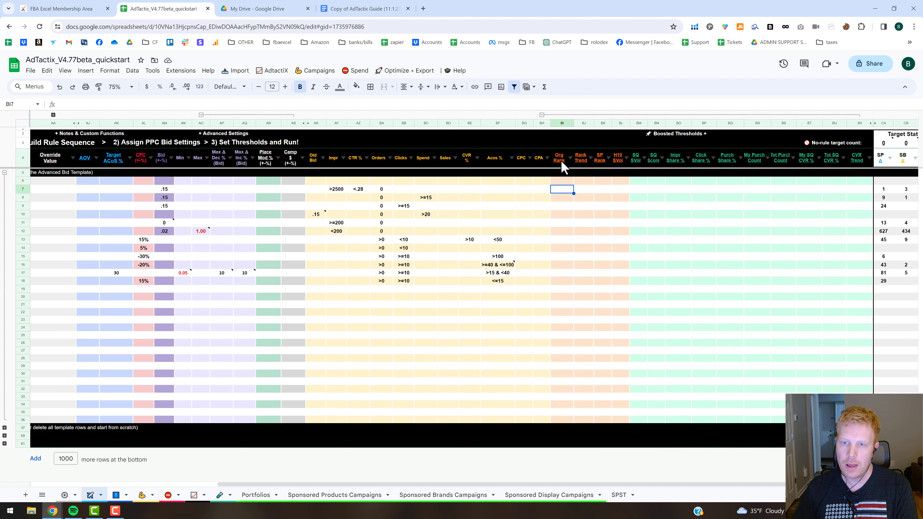
click(678, 249)
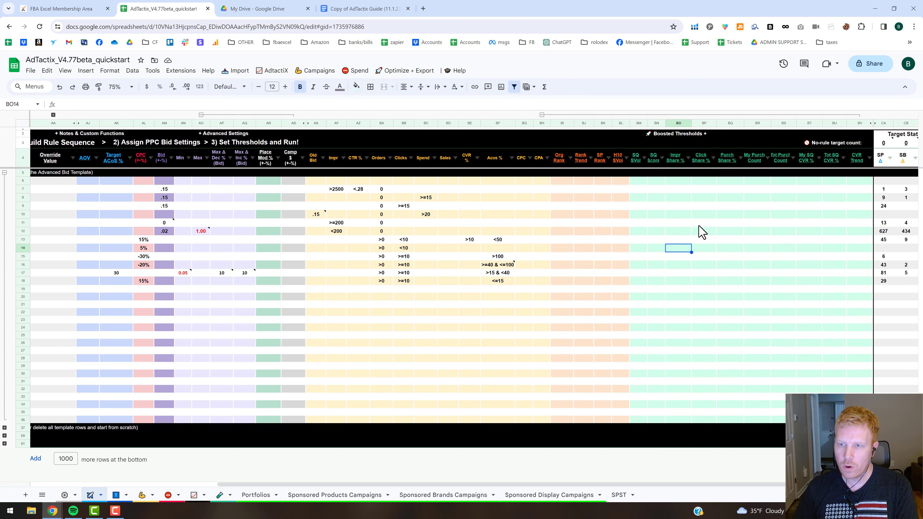
click(662, 115)
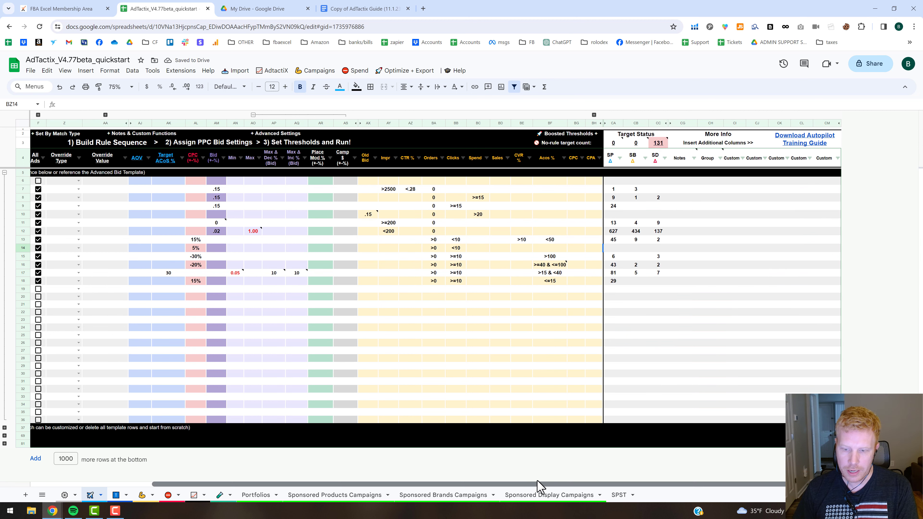
drag(540, 487, 414, 462)
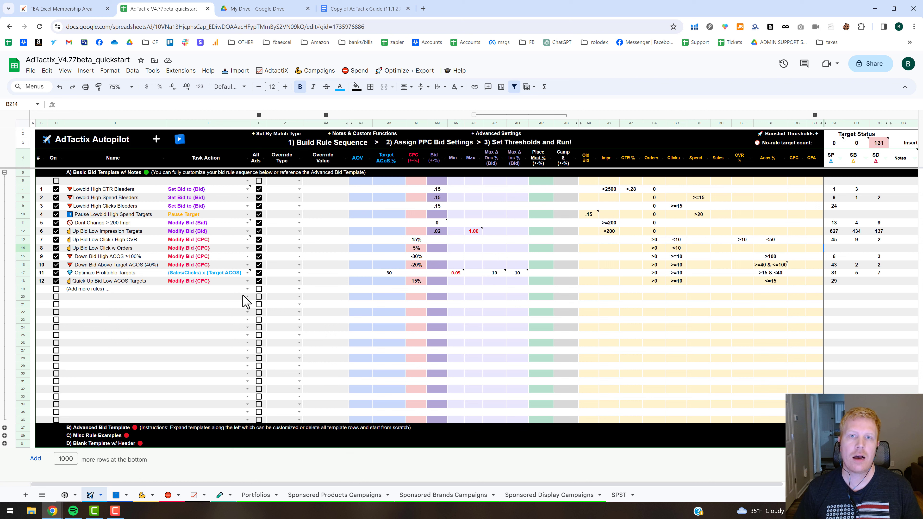
click(164, 315)
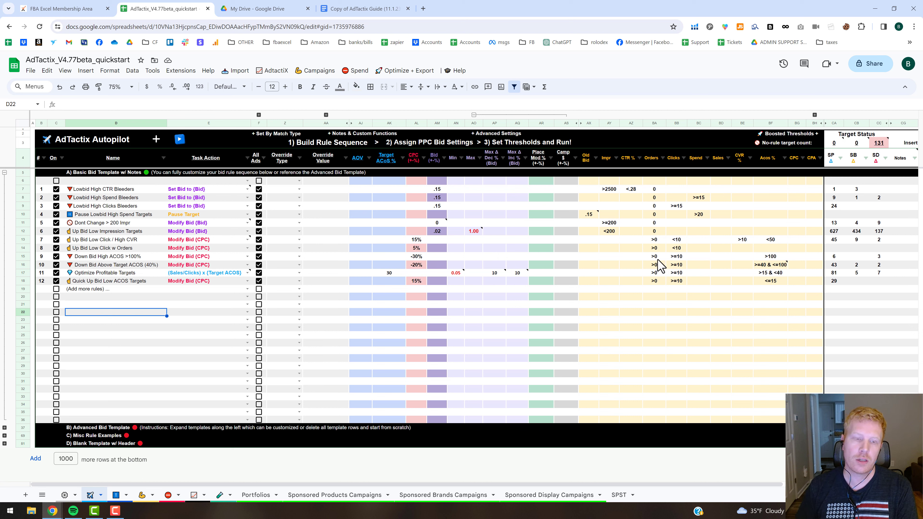
- Filter the Sponsored Products Campaigns sheet to enabled targets and go to the first target row
click(332, 495)
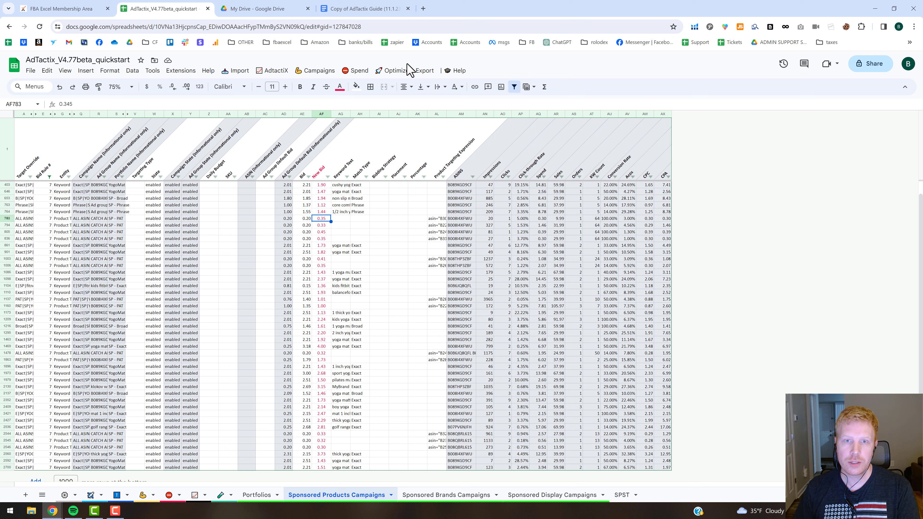
click(406, 73)
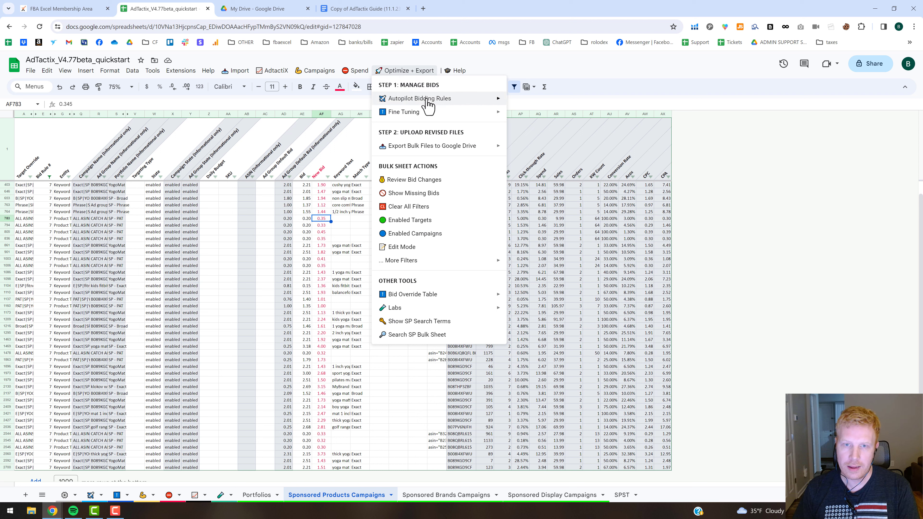
click(400, 220)
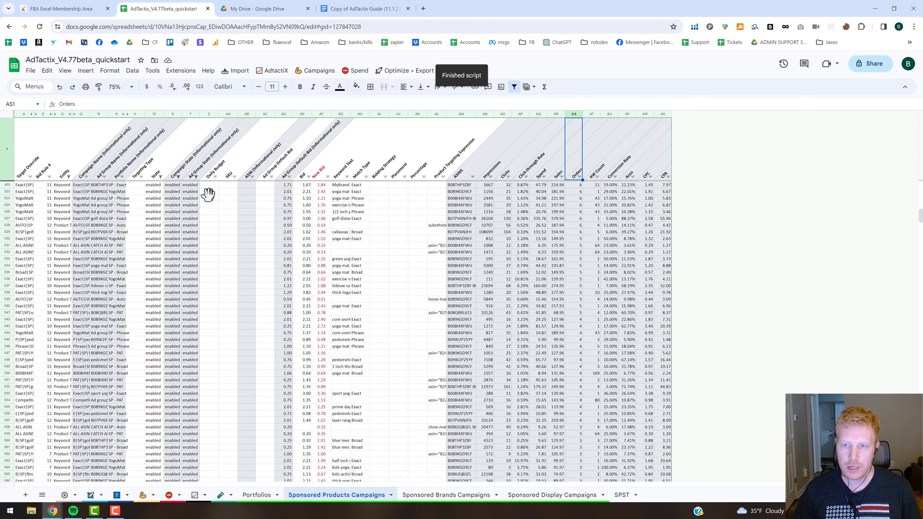
click(28, 169)
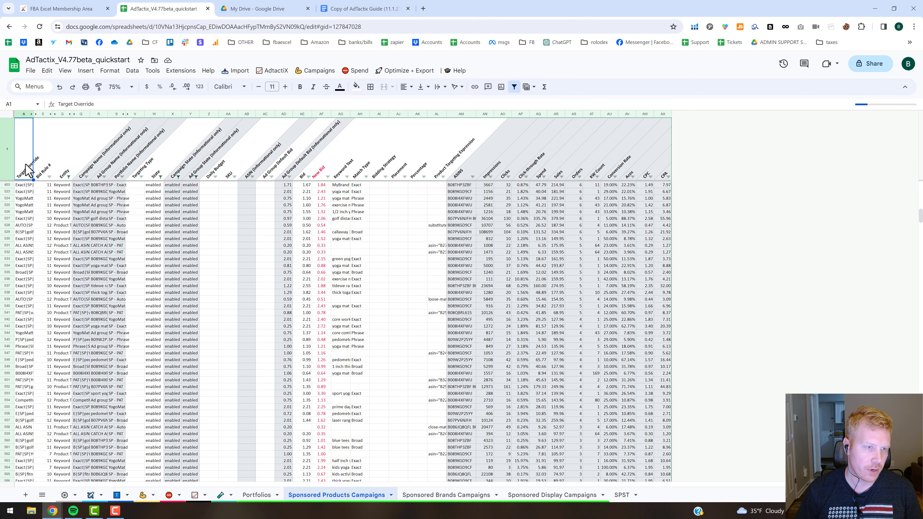
key(Down)
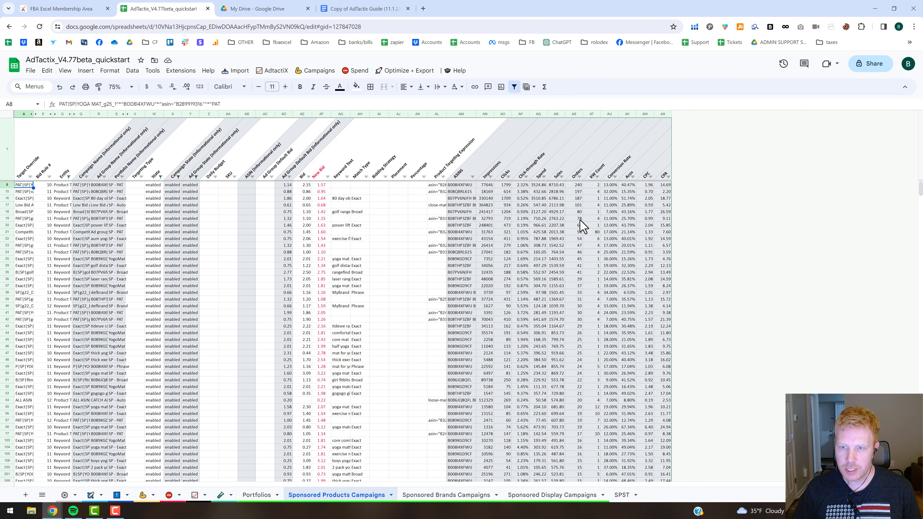
- Scan the Orders column for the best-selling targets and select the order values in AS8:AS42
click(578, 185)
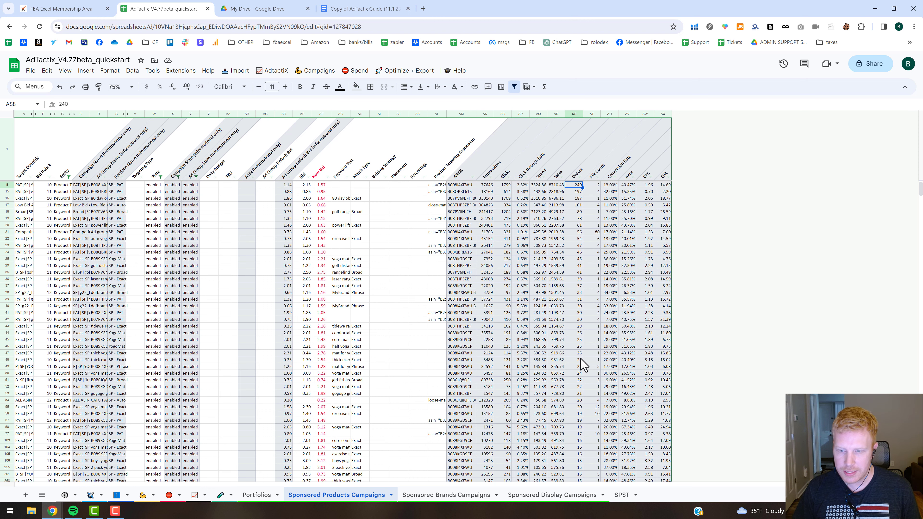
scroll(582, 363, down, 6)
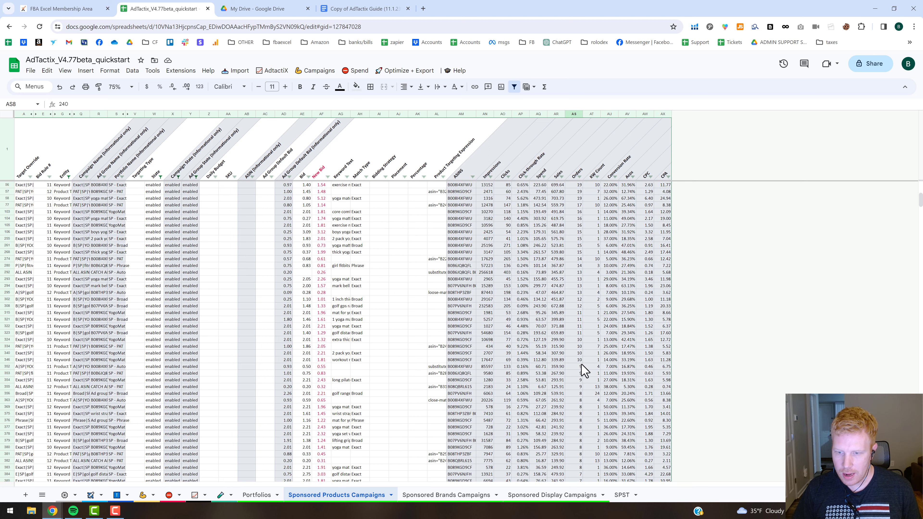
scroll(582, 369, down, 4)
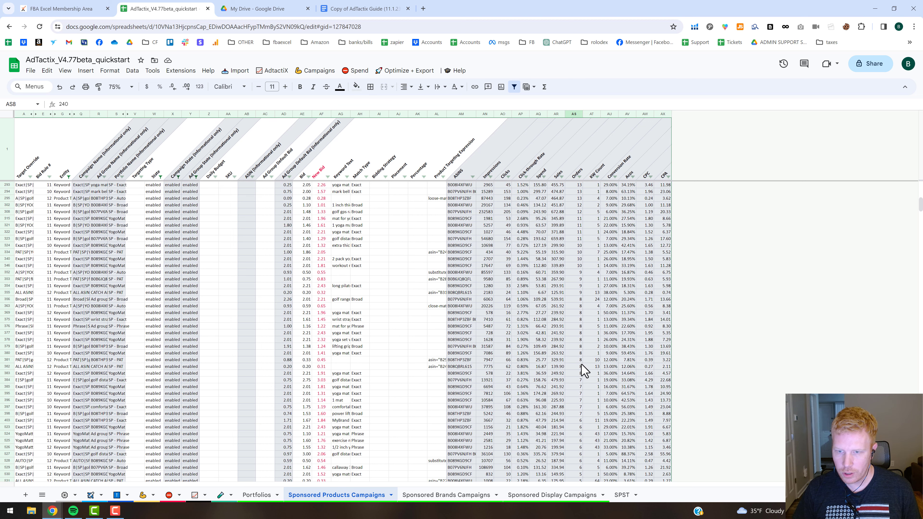
scroll(582, 369, up, 13)
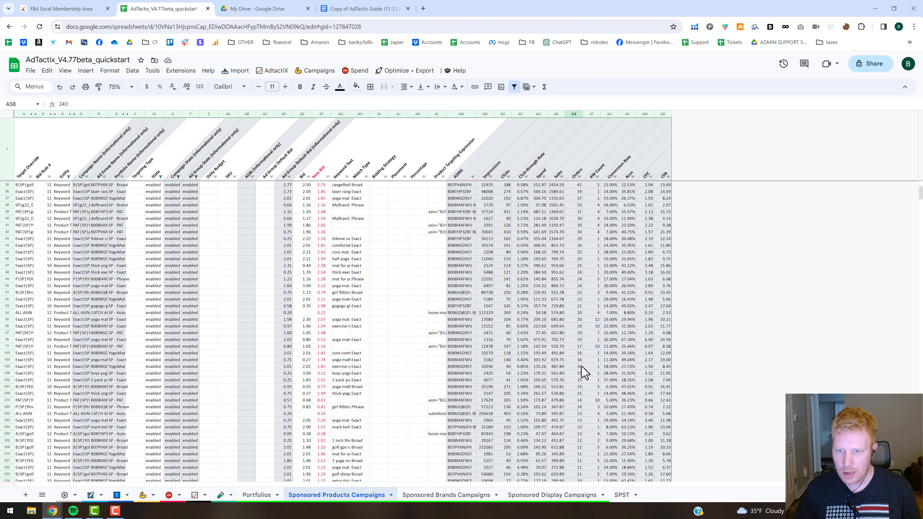
shift+click(572, 281)
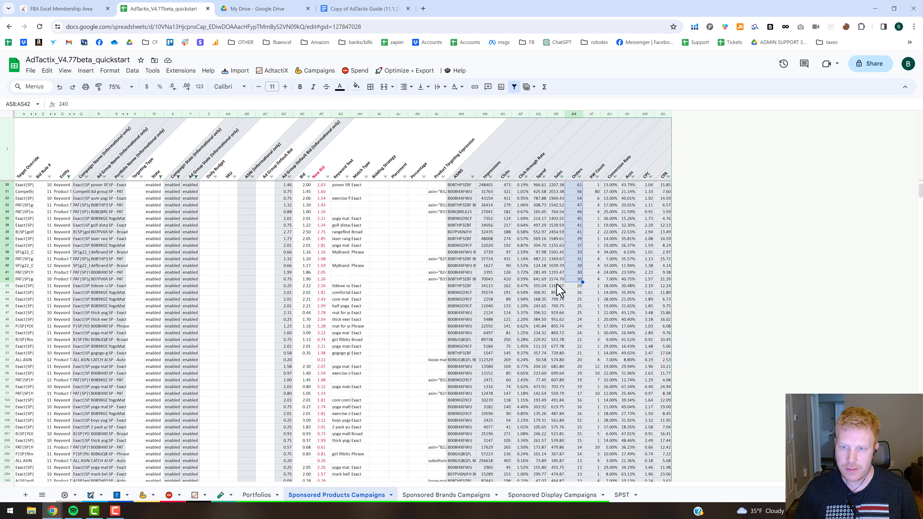
scroll(560, 291, up, 2)
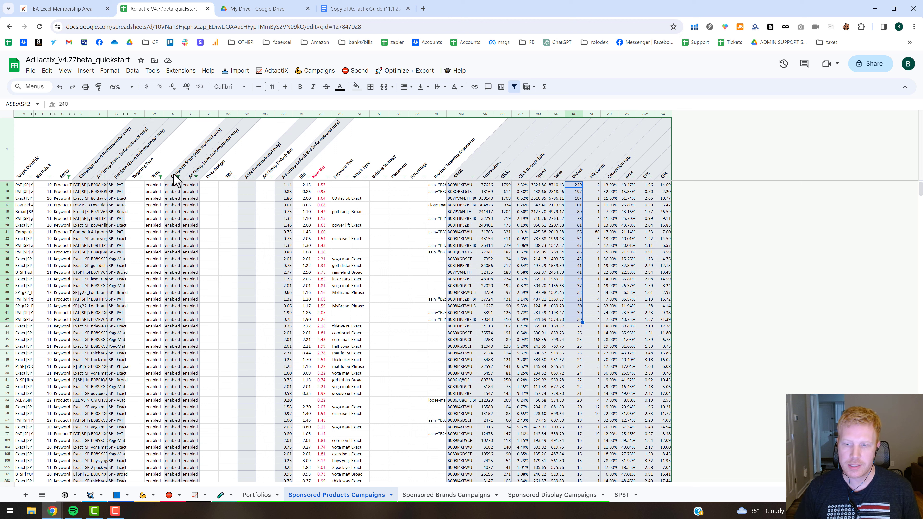
- Copy the Target Override values in A8:A42 for the targets with the most orders
click(21, 186)
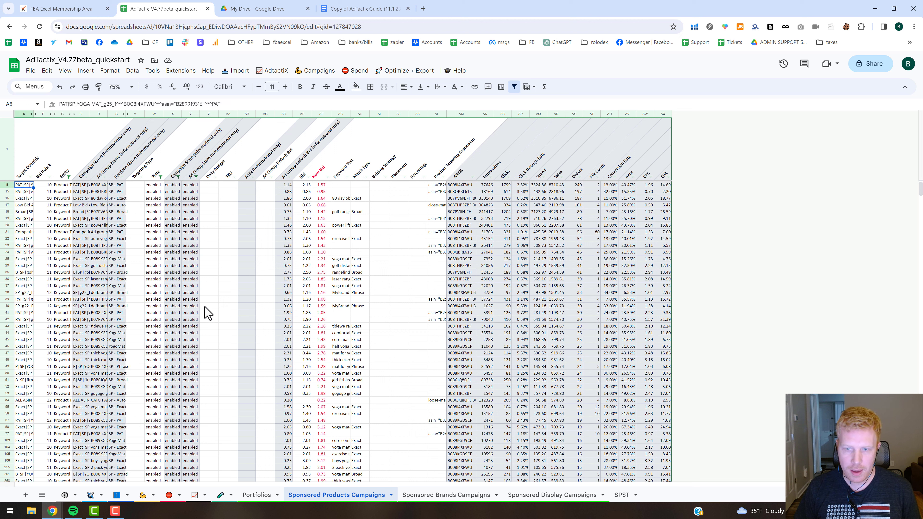
shift+click(25, 320)
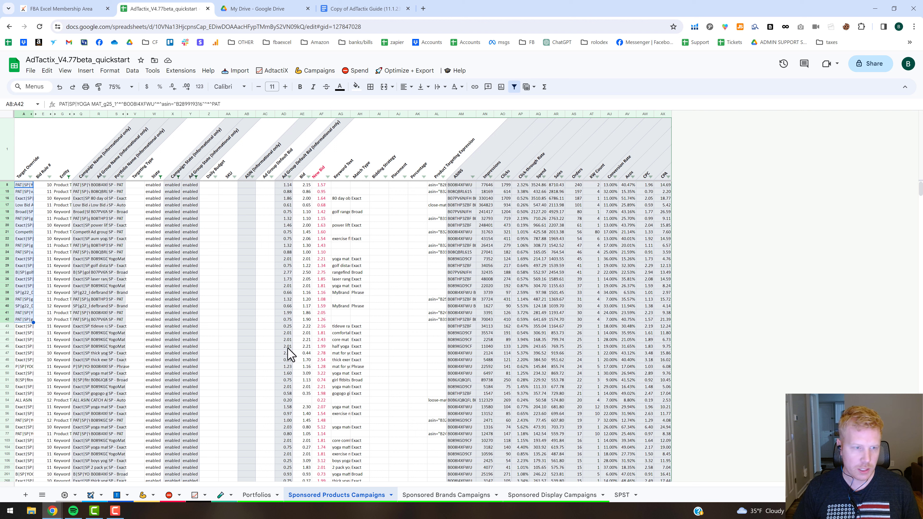
key(ctrl+c)
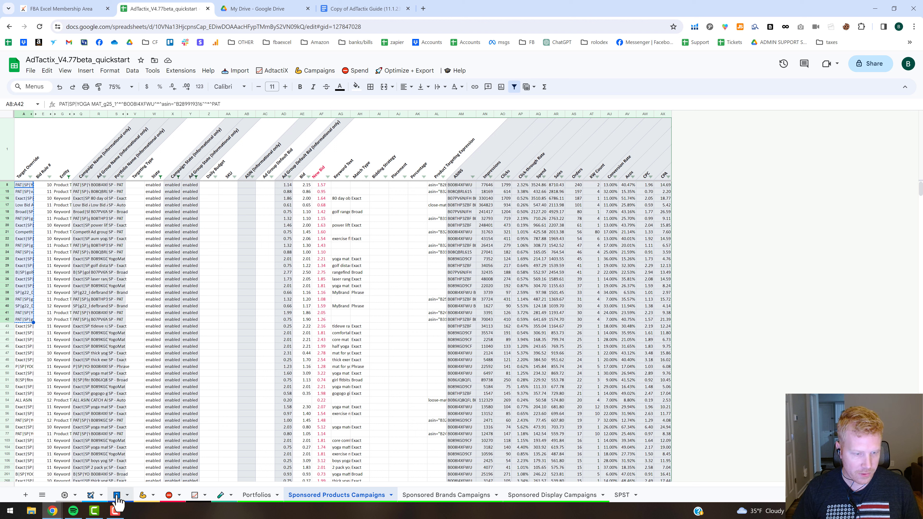
- Add 5 rule rows on the Autopilot sheet at the top of the Basic Bid Template, above Lowbid High CTR Bleeders
click(92, 496)
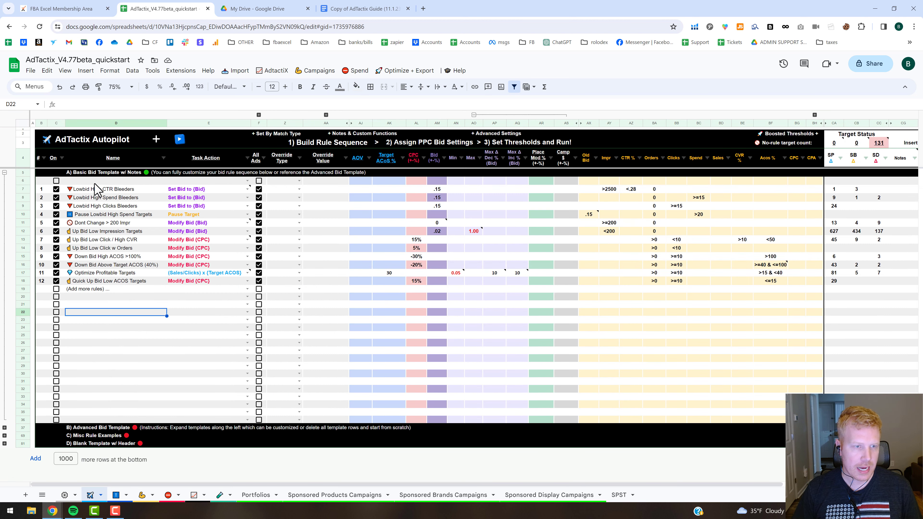
click(124, 181)
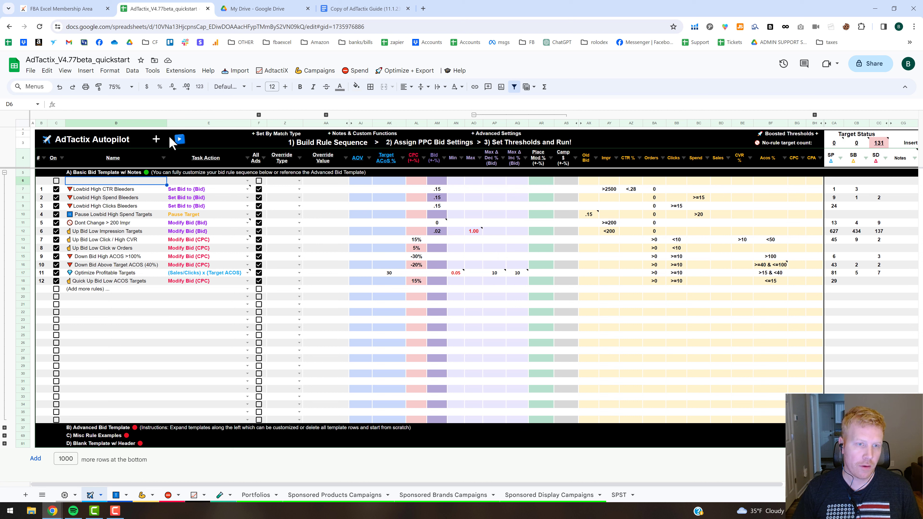
click(156, 140)
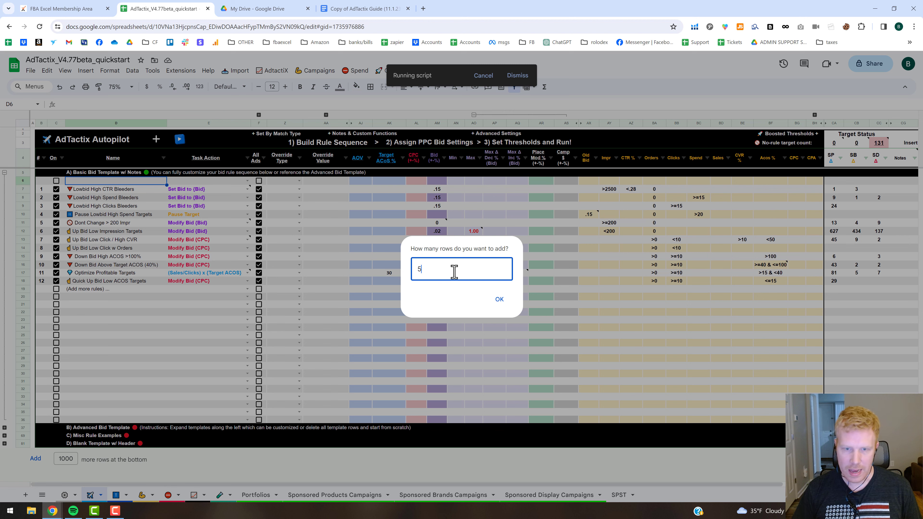
click(503, 300)
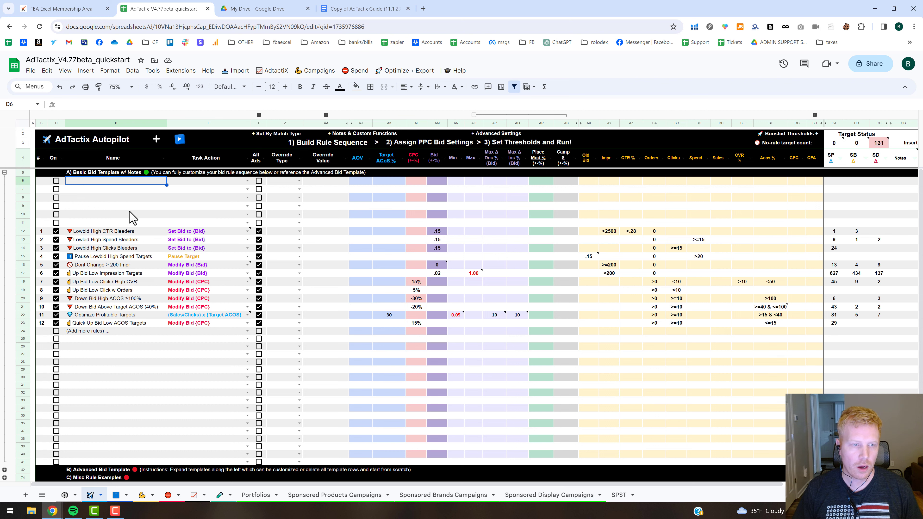
- In row 7, set the Override Type to Target and paste the copied targets into the single Override Value cell
click(153, 192)
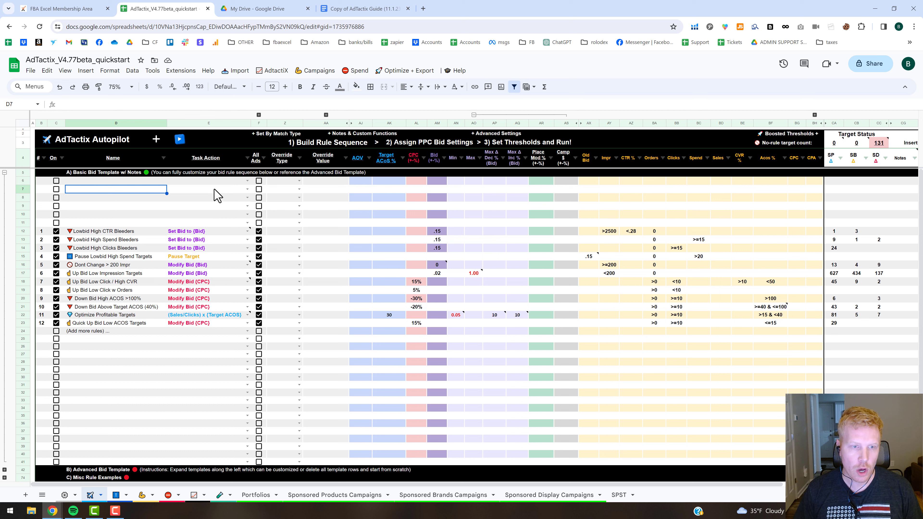
click(299, 190)
click(283, 200)
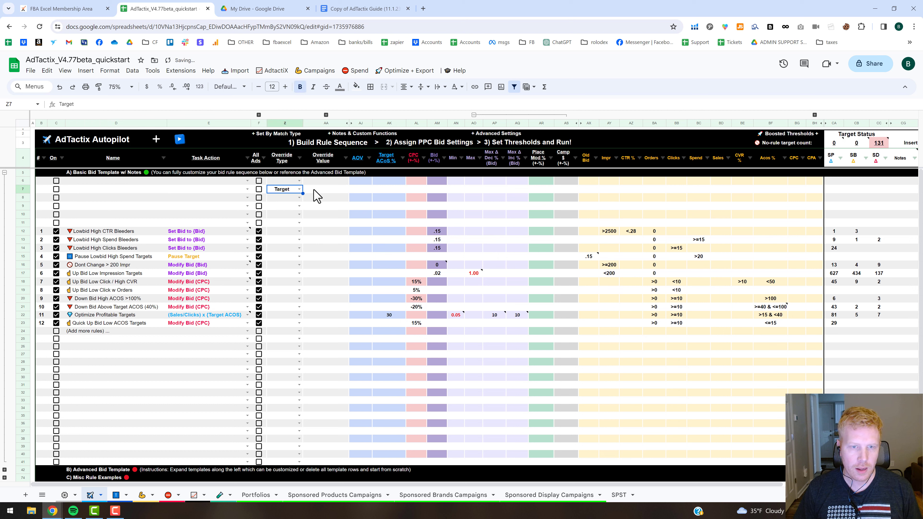
double_click(314, 190)
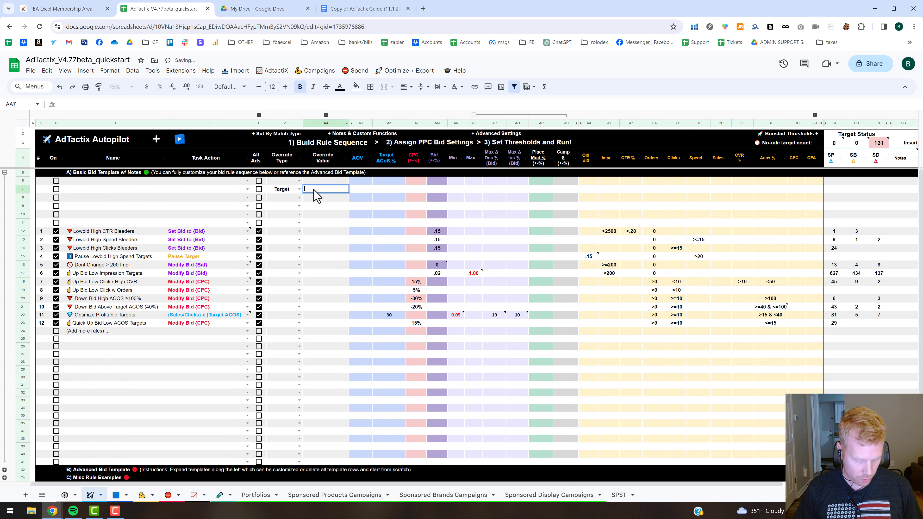
key(ctrl+v)
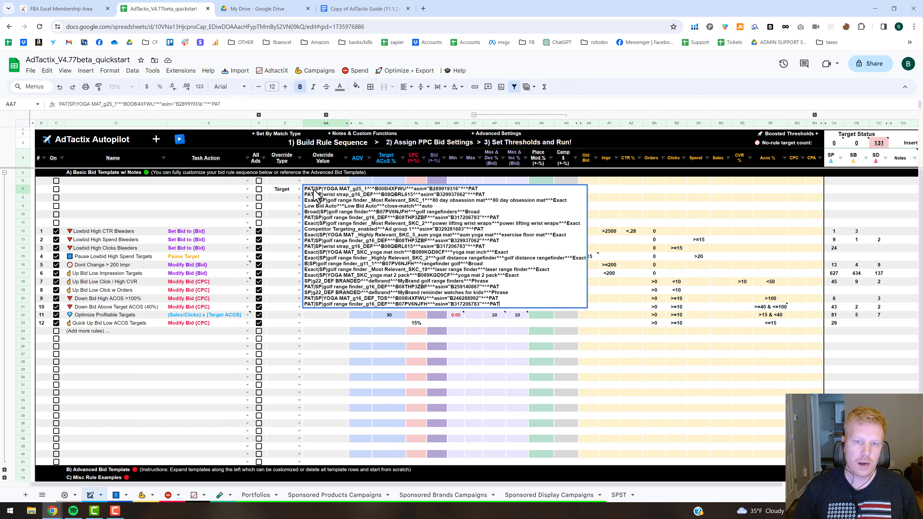
key(Return)
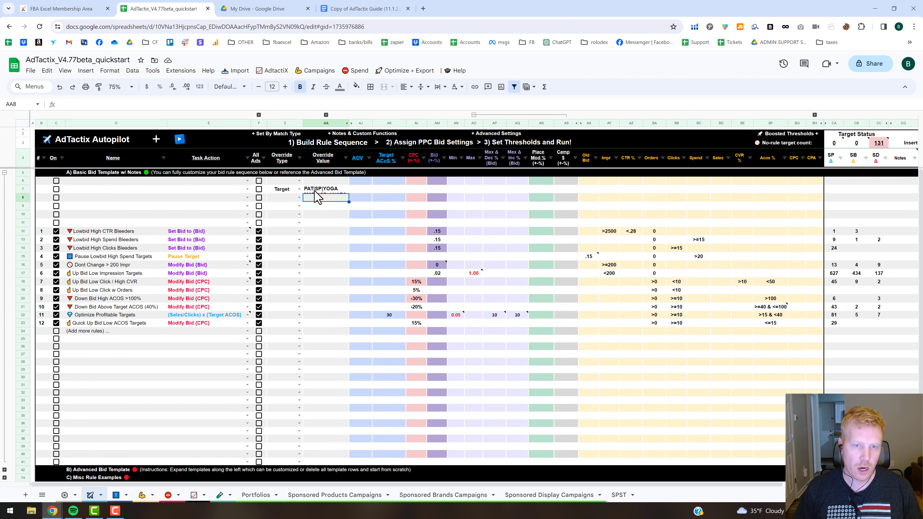
- Name the row 7 rule "keep these the same" and set its task action to Modify Bid (Bid)
click(125, 191)
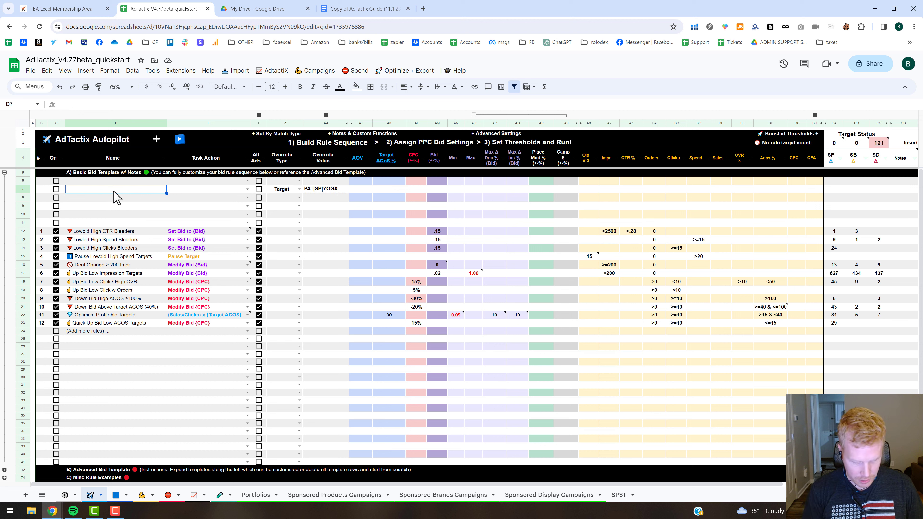
text(s)
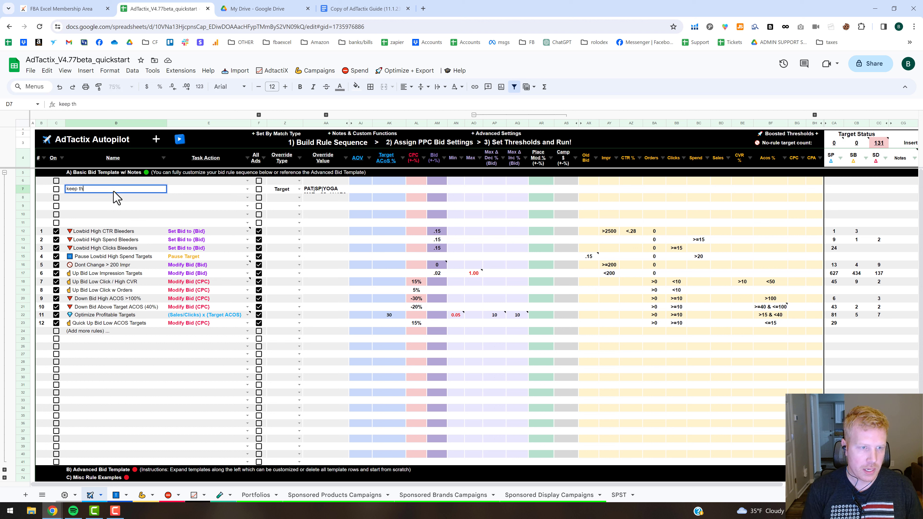
text(ese the same)
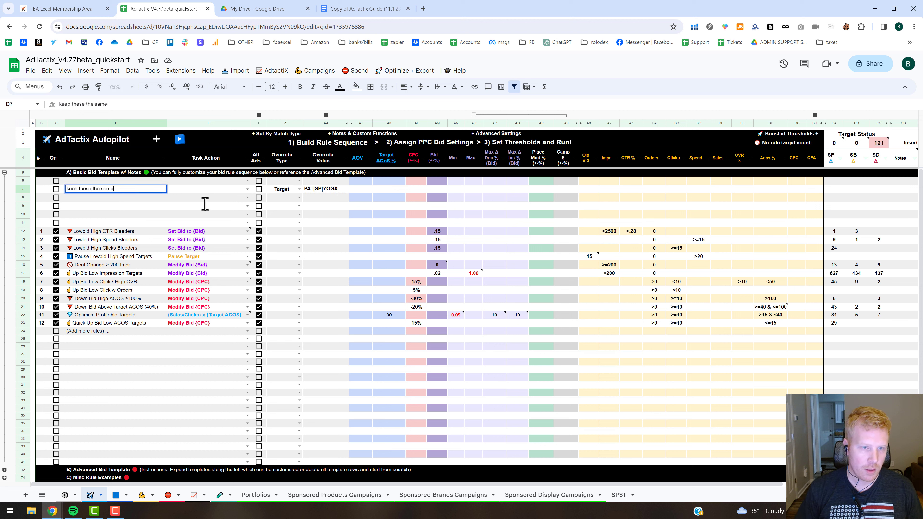
click(246, 189)
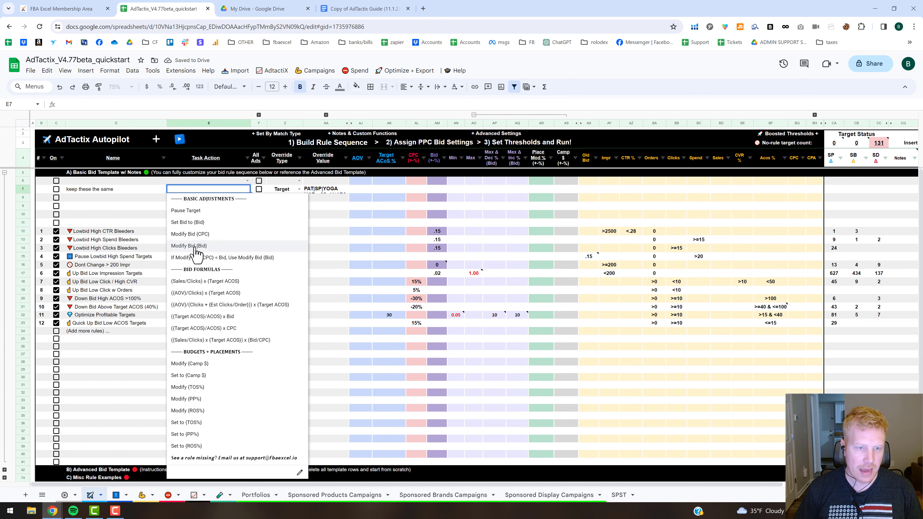
click(246, 246)
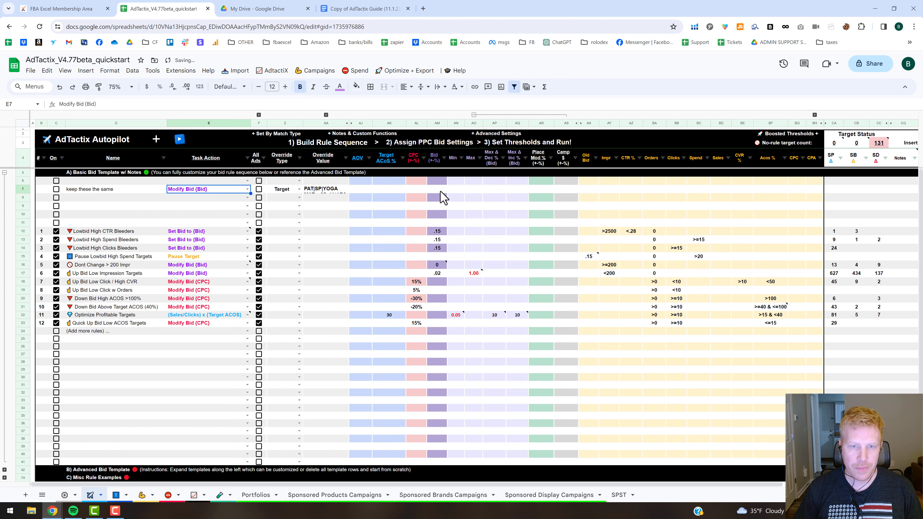
- Set the "keep these the same" rule's Bid change to 0, turn the rule on and apply it to all ads
click(443, 197)
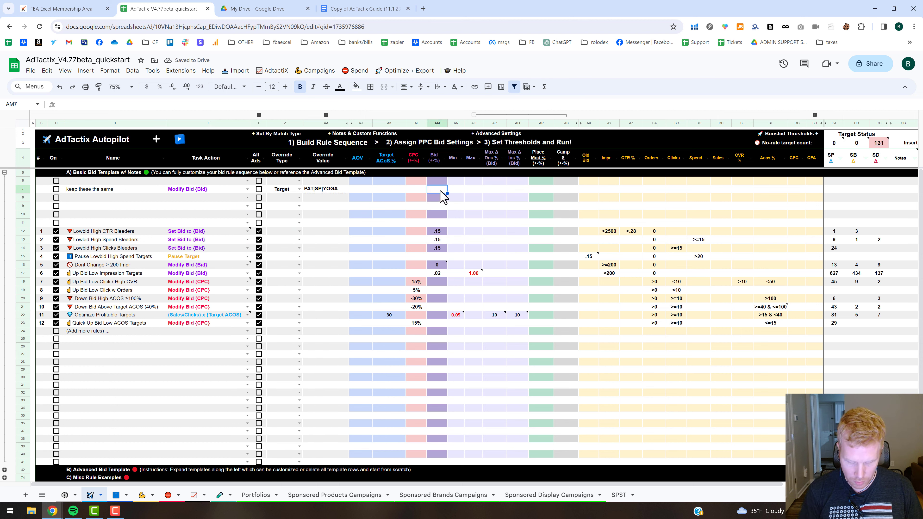
text(0)
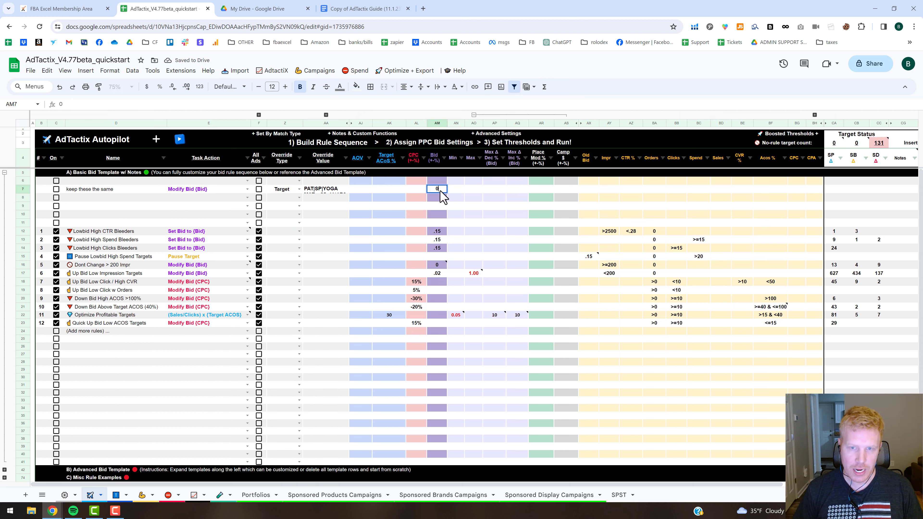
click(504, 213)
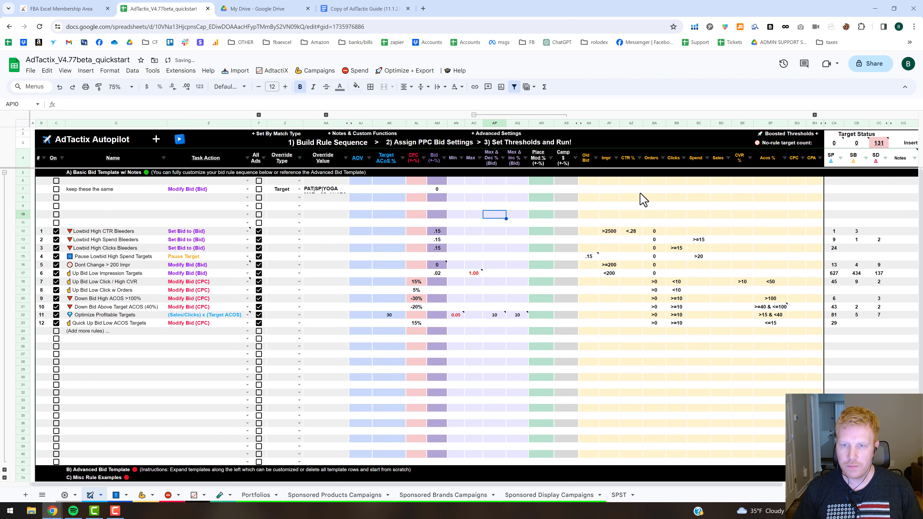
click(56, 188)
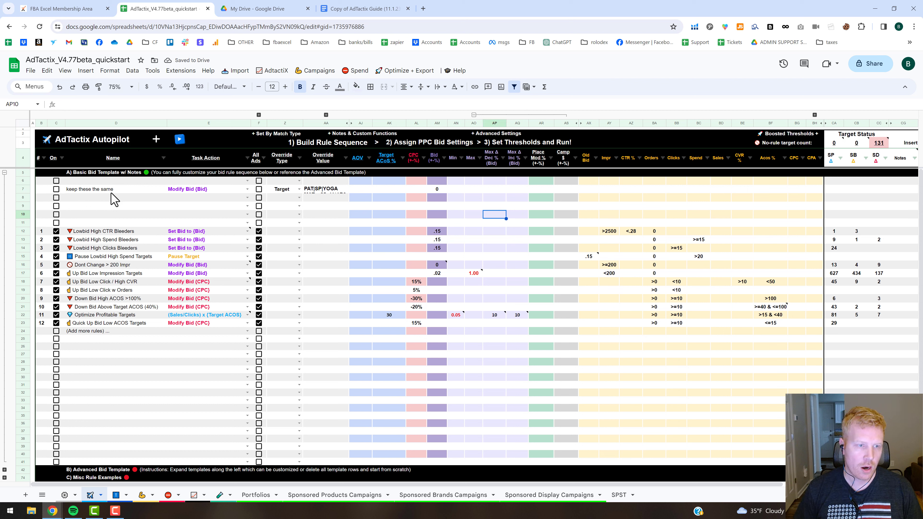
click(259, 189)
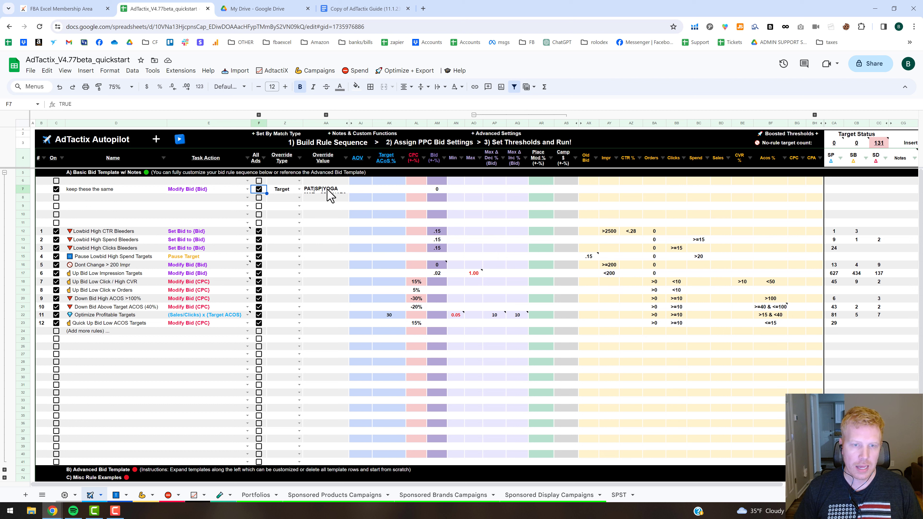
- Number the "keep these the same" rule 1 and renumber the Basic Bid Template rules below it 2 through 13
click(46, 190)
text(1)
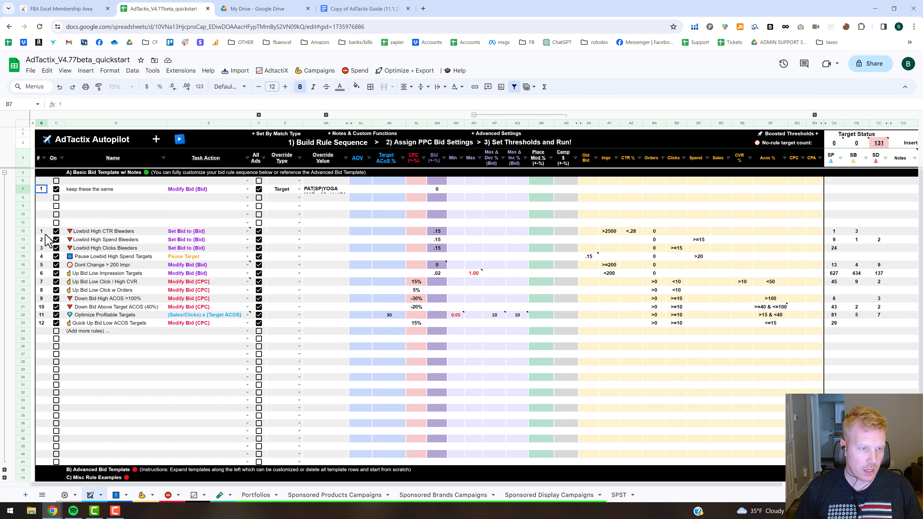
click(45, 234)
text(2)
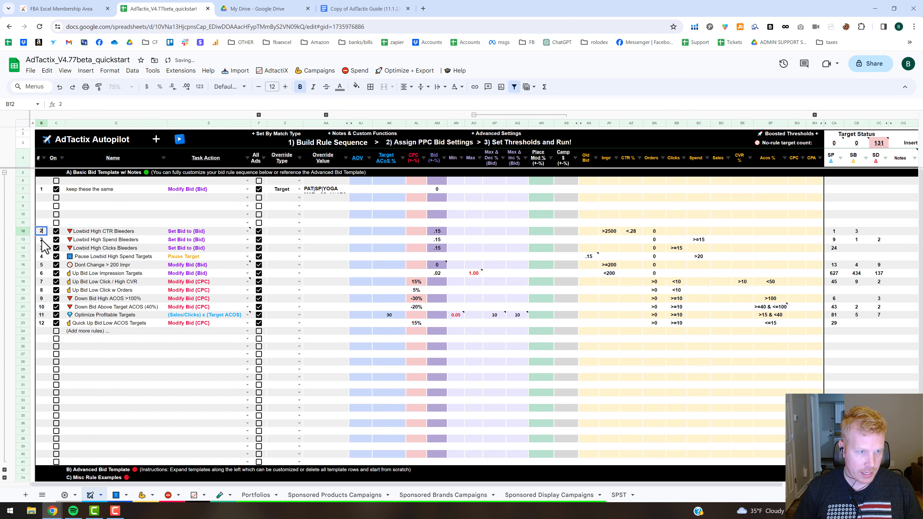
click(42, 240)
text(3)
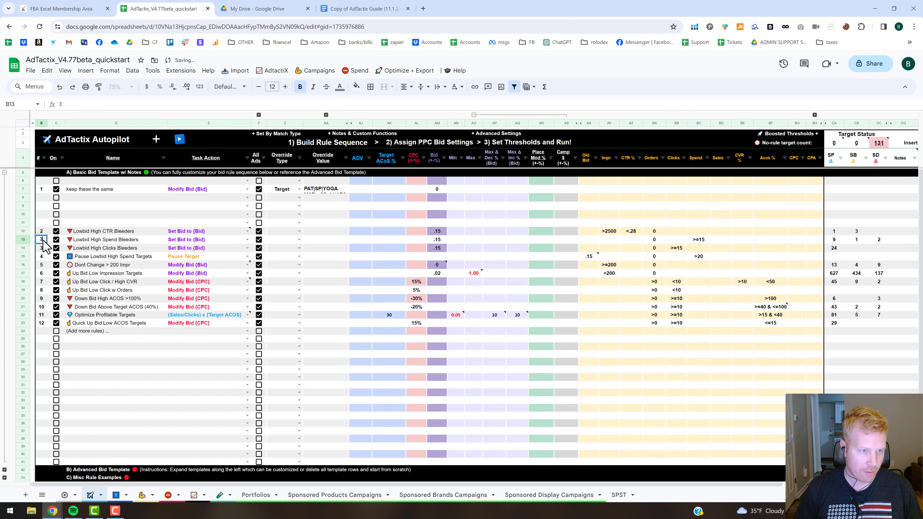
click(44, 236)
drag(43, 241, 45, 324)
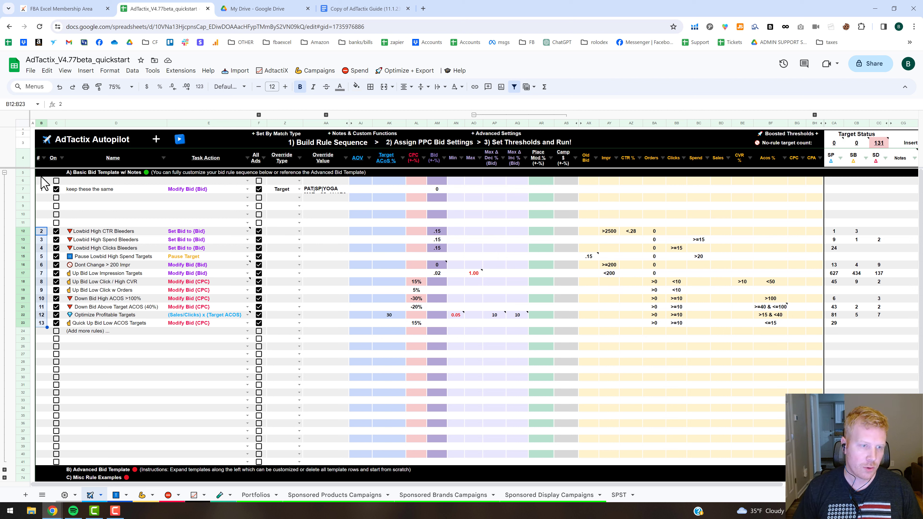
mouse_move(41, 158)
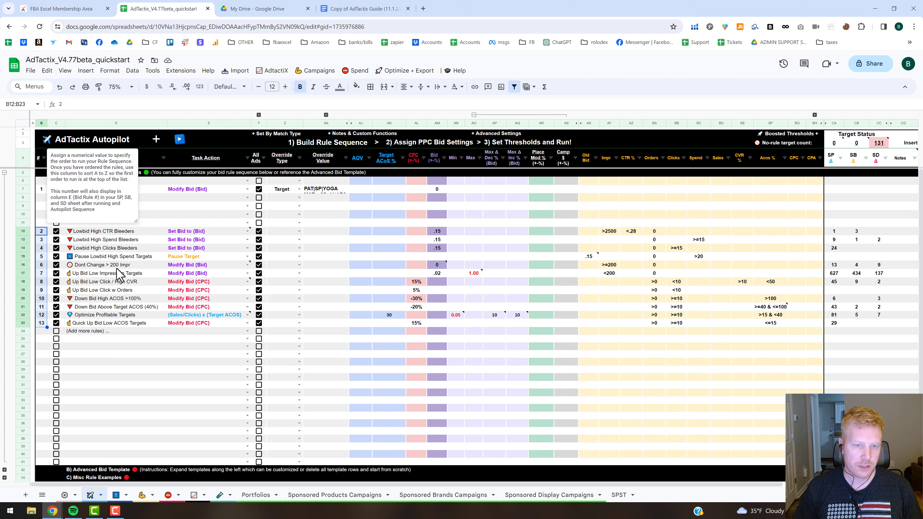
click(161, 341)
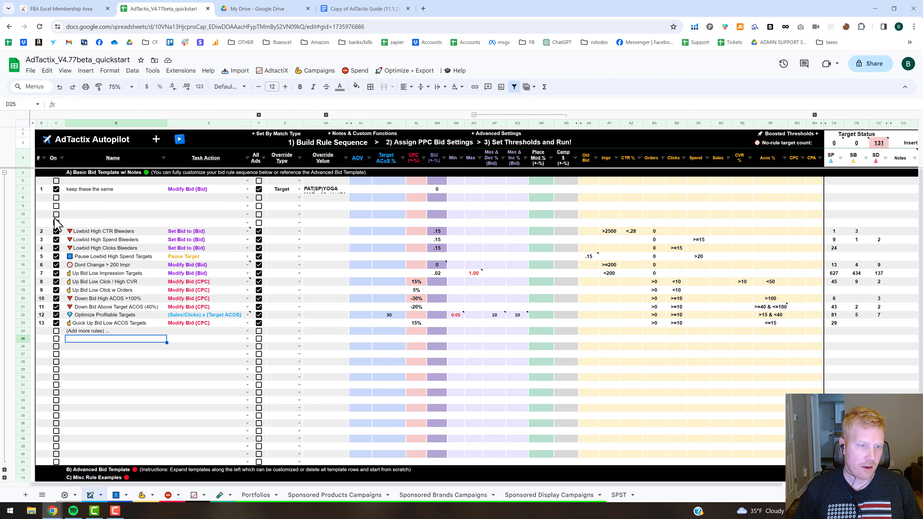
click(23, 231)
shift+click(22, 298)
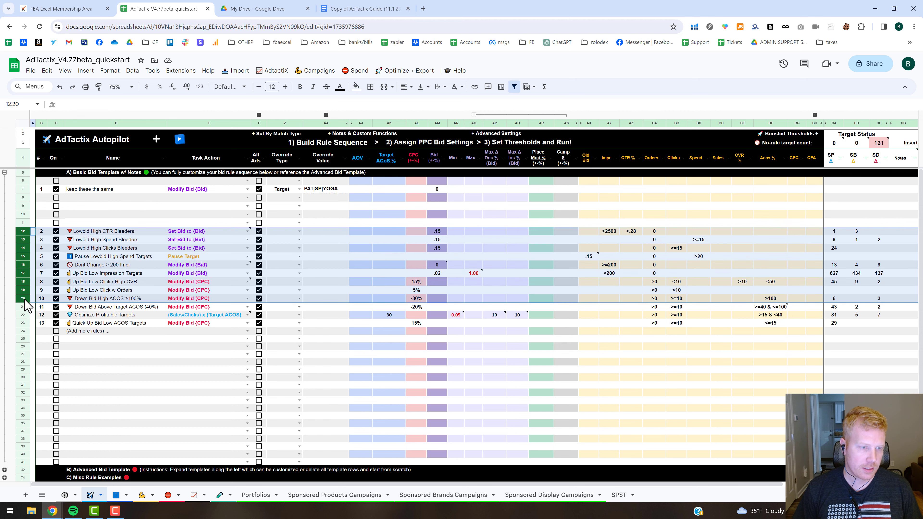
right_click(23, 299)
mouse_move(58, 290)
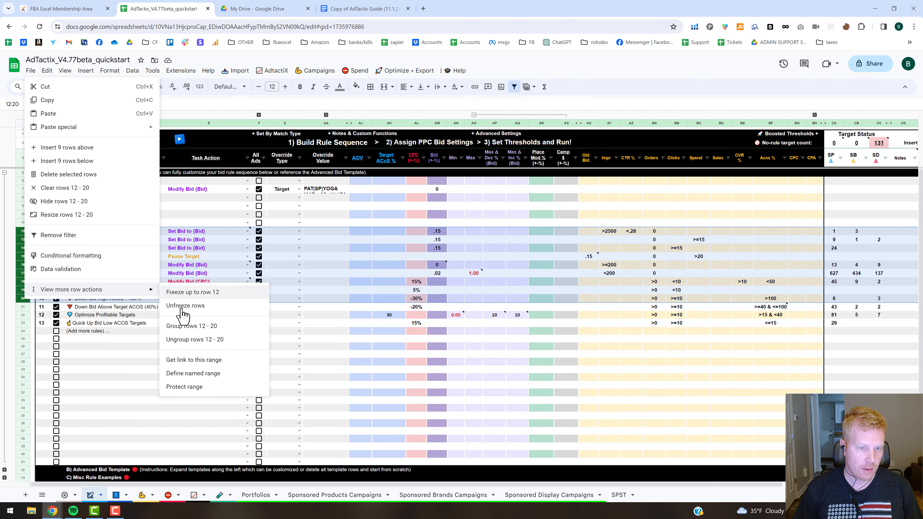
click(111, 355)
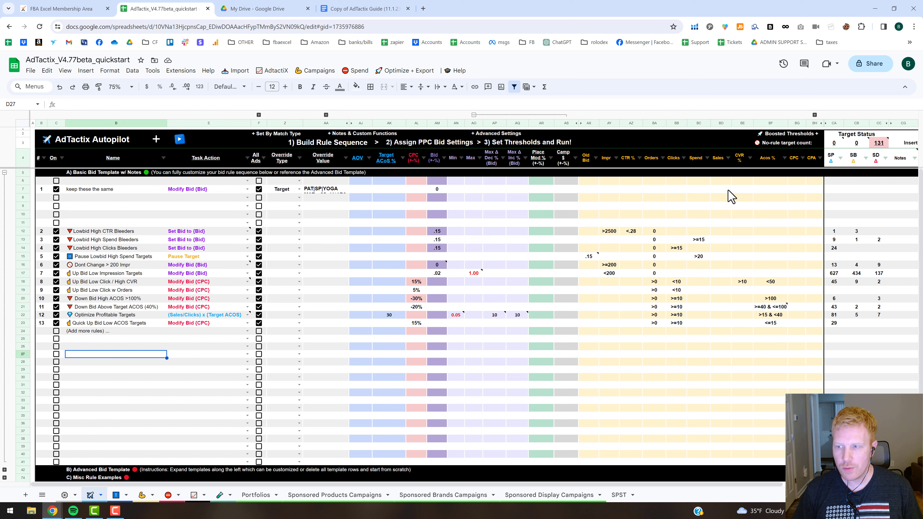
- Run the Autopilot rule sequence and dismiss its completion notice
click(181, 141)
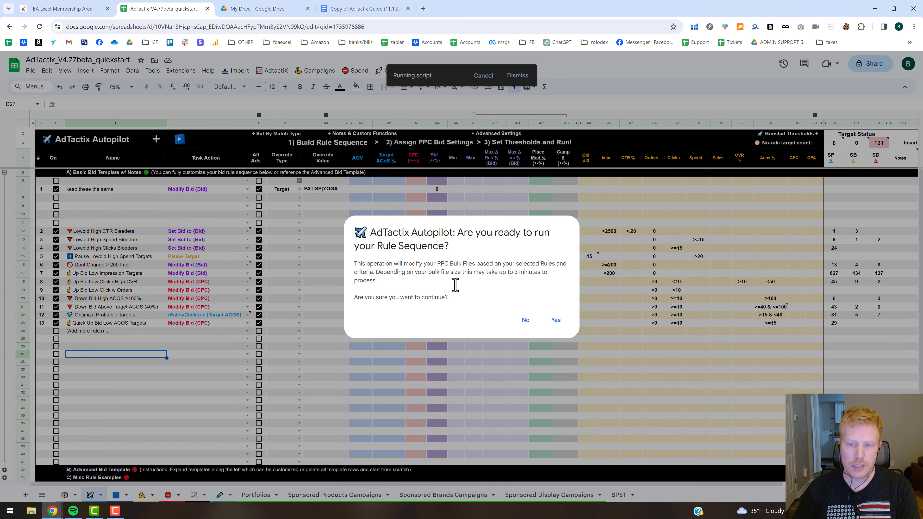
click(560, 319)
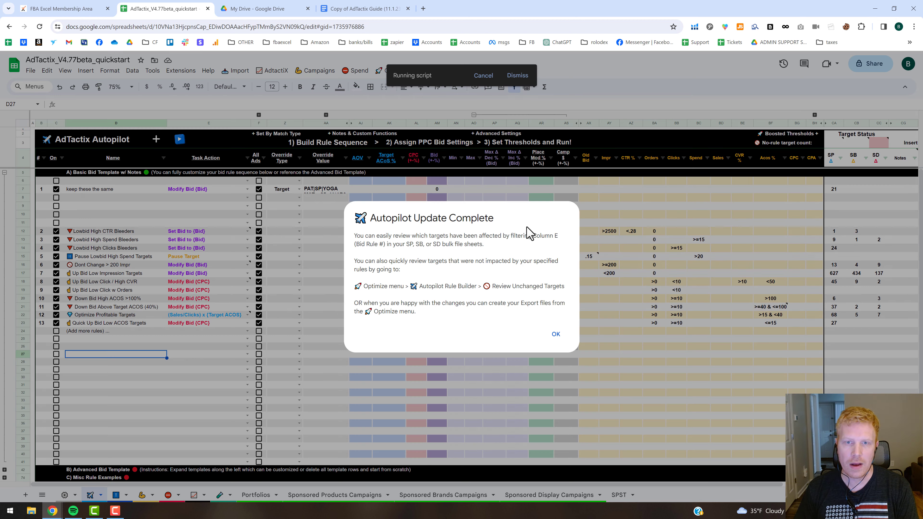
click(571, 337)
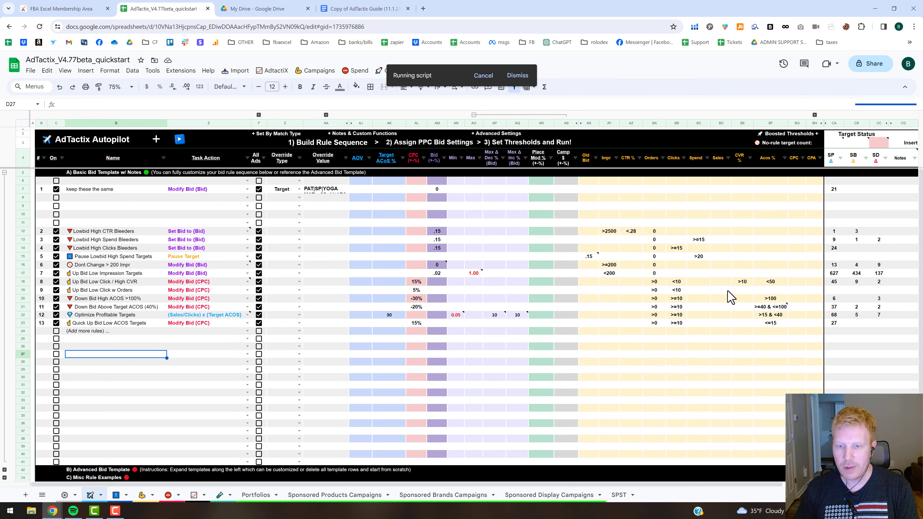
- Compare the Bid and New Bid values of the rule 1 targets on the Sponsored Products Campaigns sheet
click(835, 191)
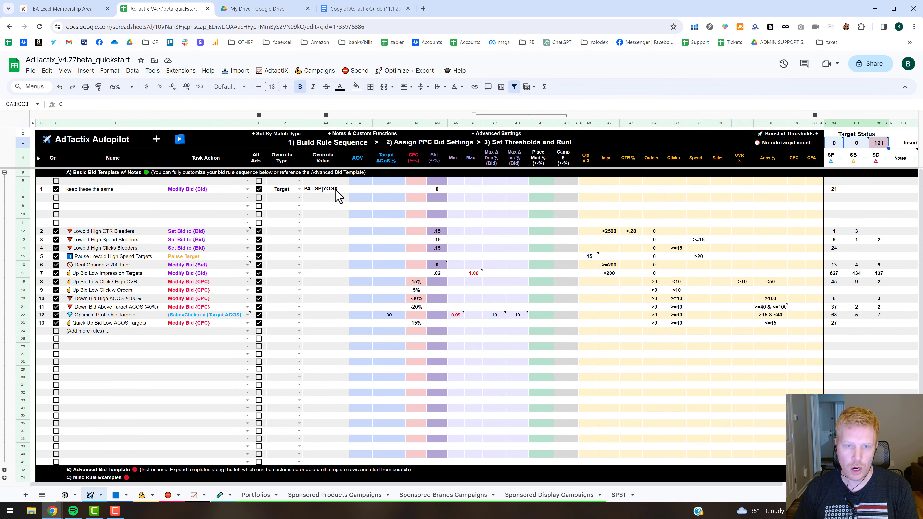
click(323, 496)
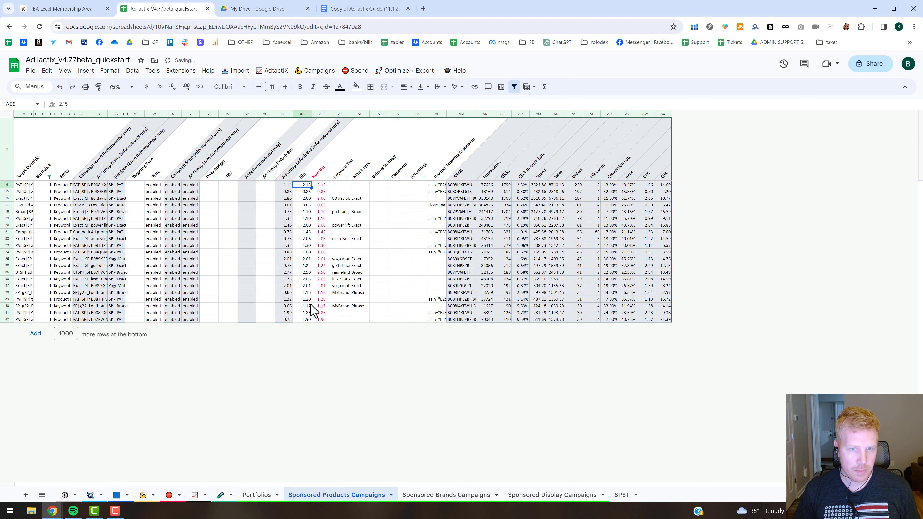
shift+click(308, 319)
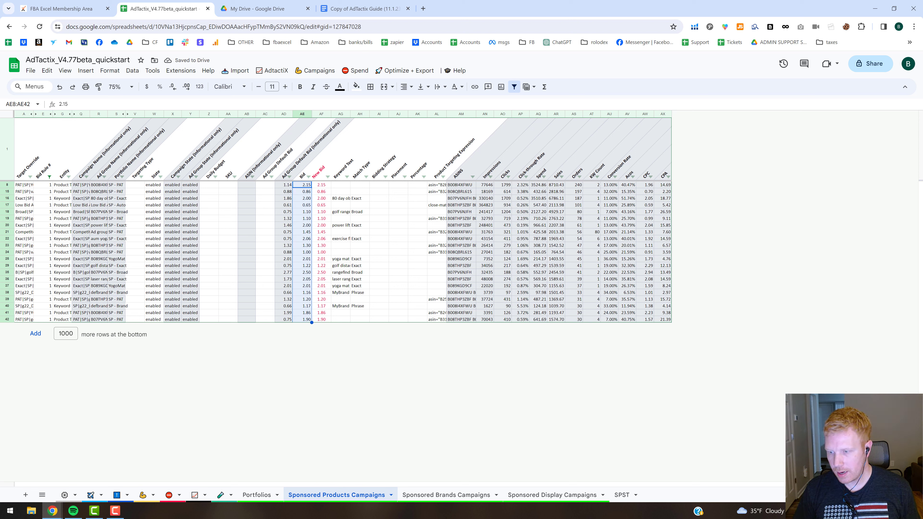
click(386, 259)
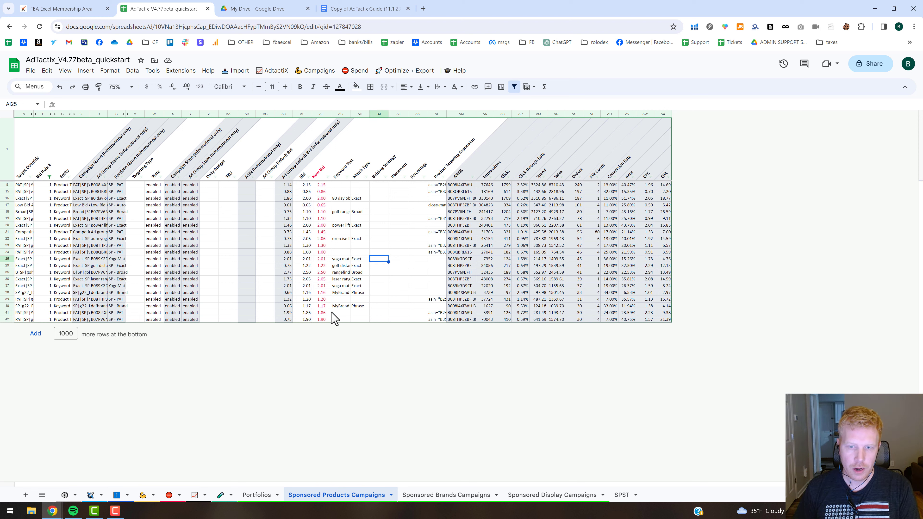
click(91, 495)
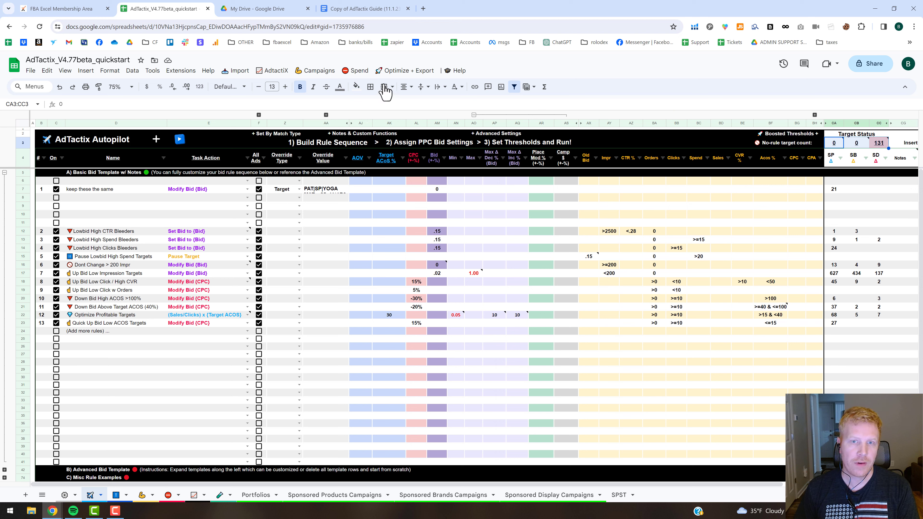
click(395, 73)
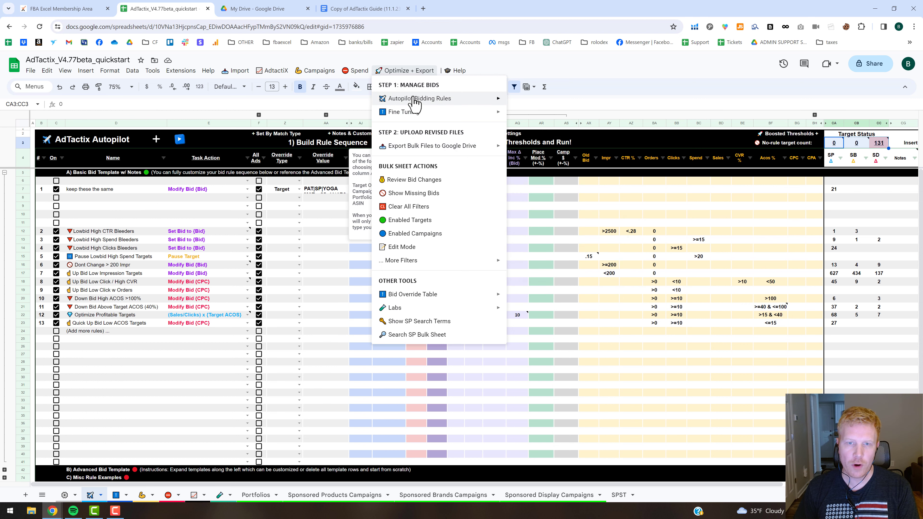
mouse_move(412, 97)
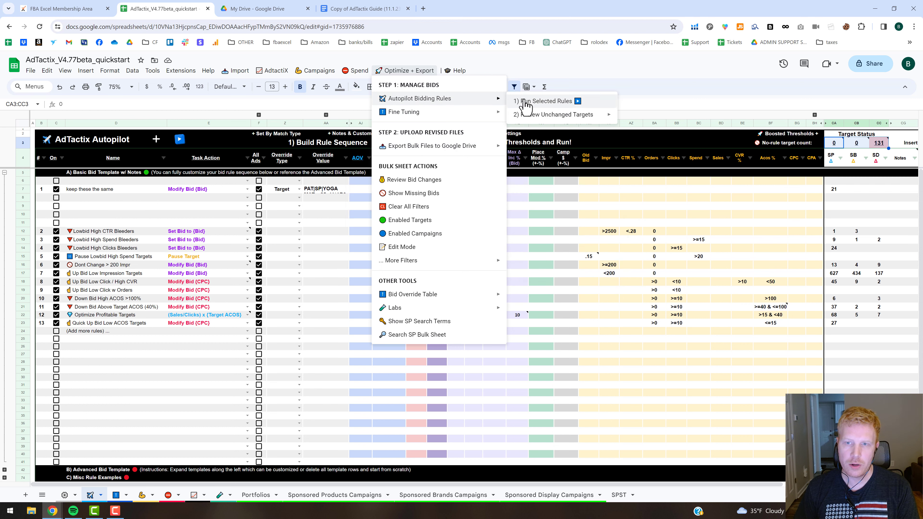
mouse_move(552, 119)
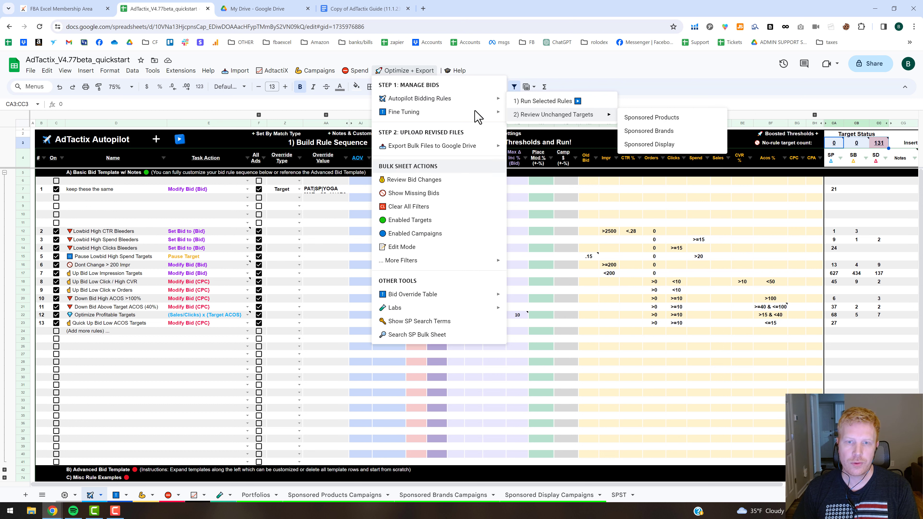
mouse_move(476, 115)
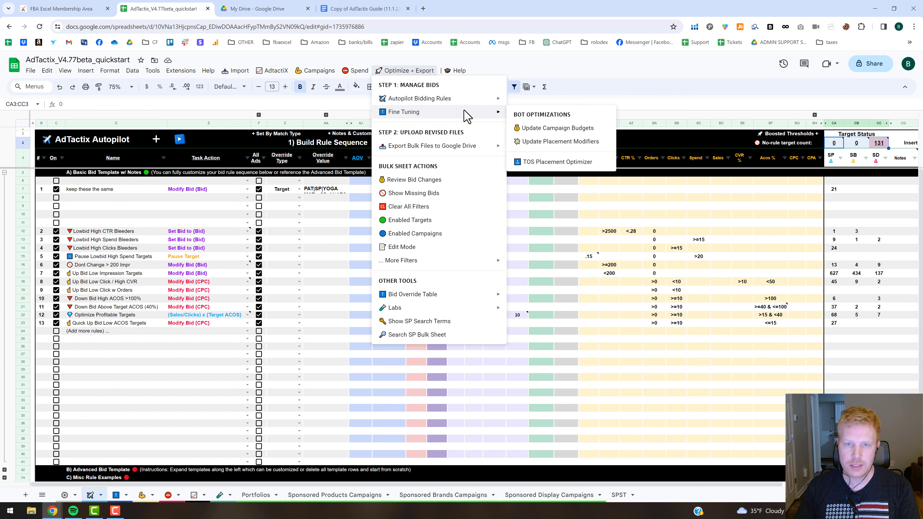
mouse_move(447, 147)
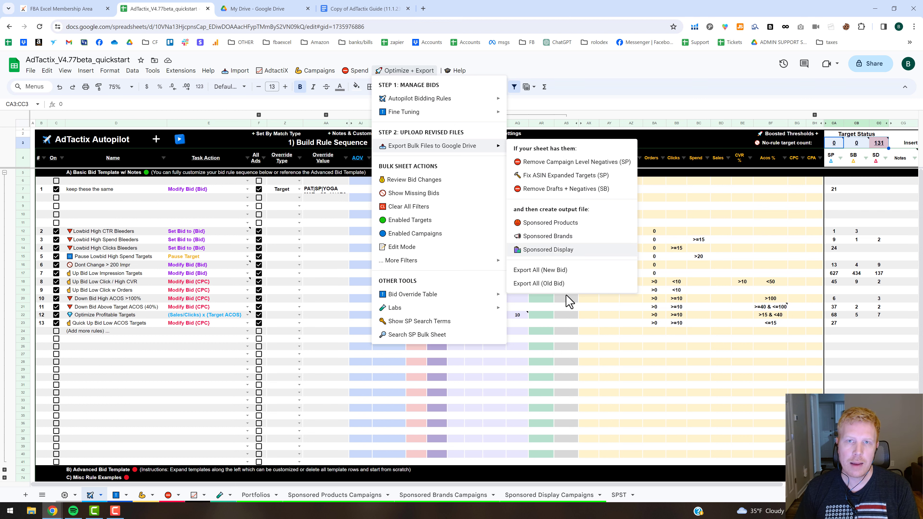
click(562, 356)
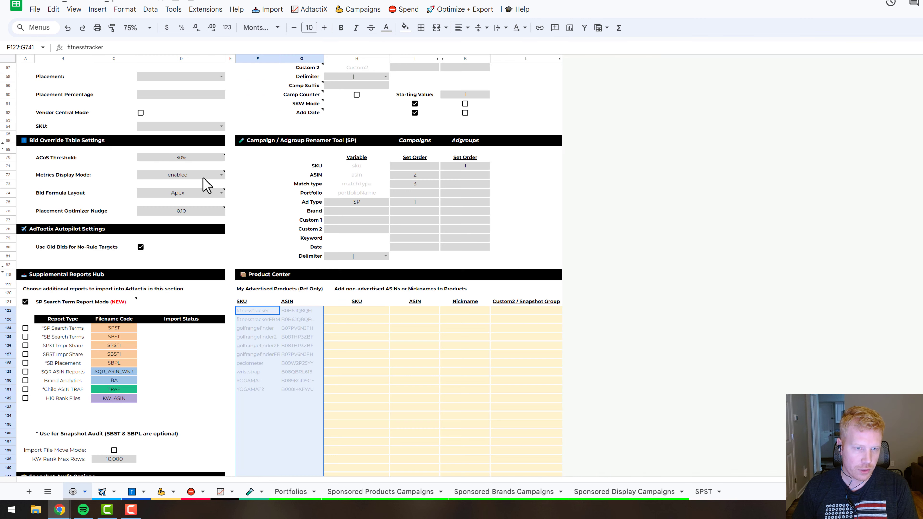
- Review the STOPtimizer limits for bad CTR, high spend and high clicks on the Settings sheet
scroll(180, 220, up, 15)
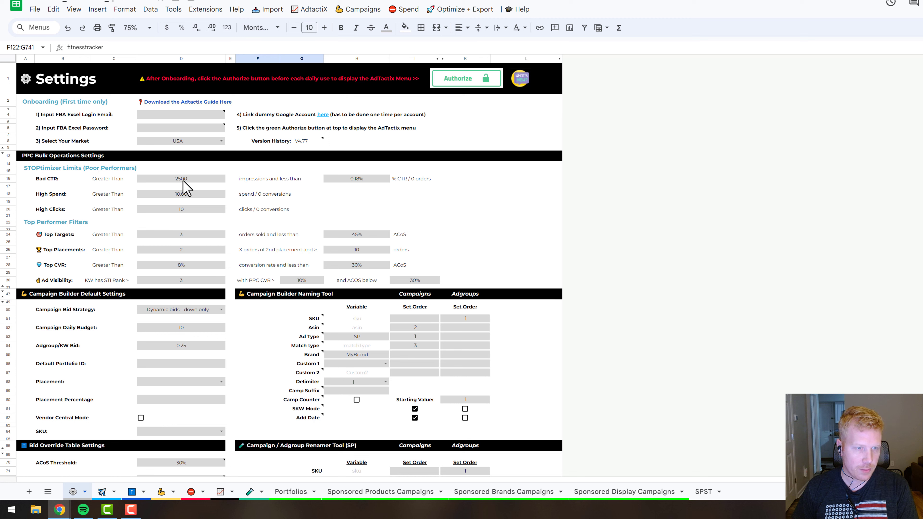
click(212, 180)
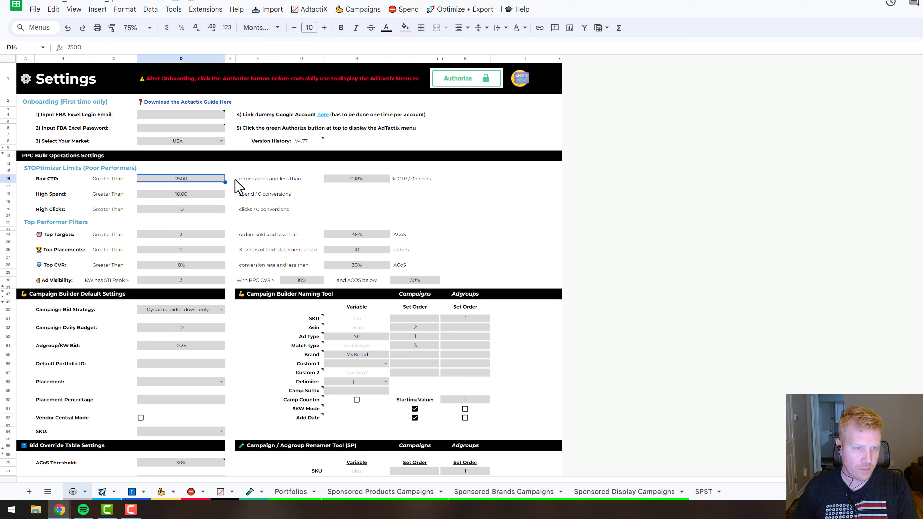
click(356, 182)
click(191, 196)
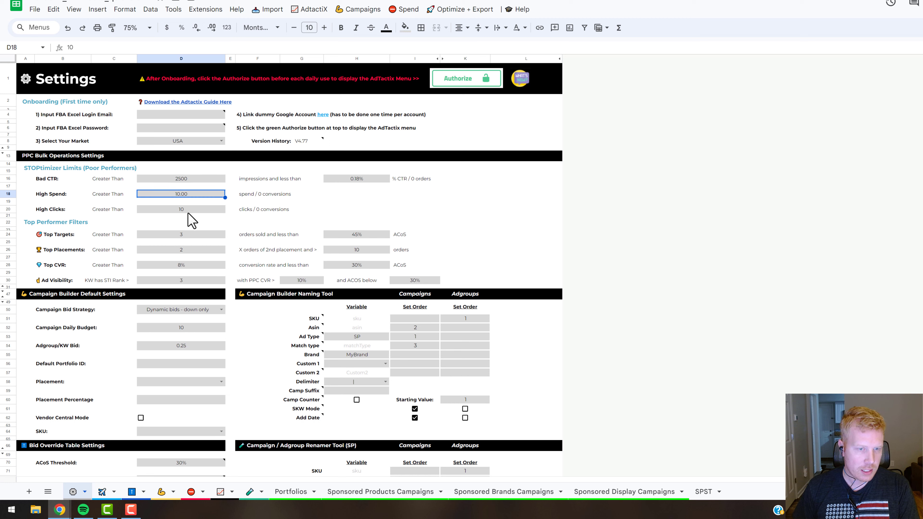
key(Down)
key(Down)
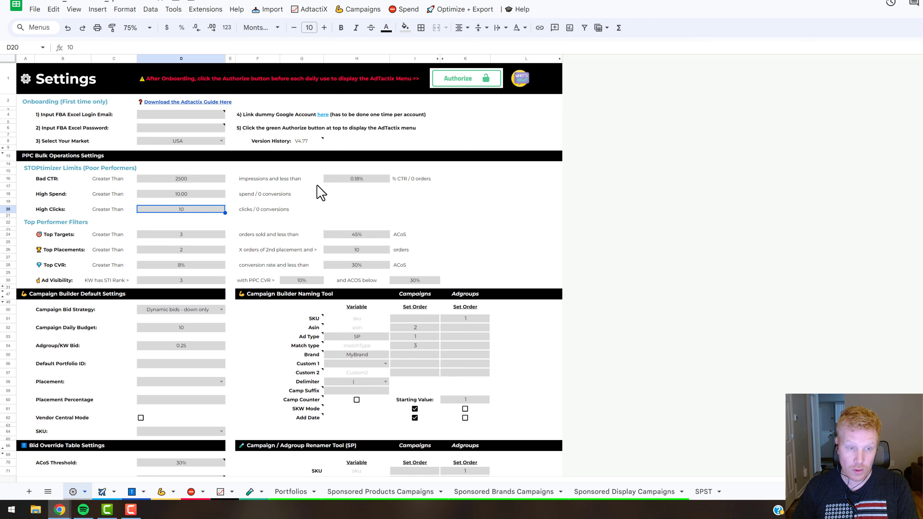
- Run the Stoptimizer on the SPST search term report and check the spend of the filtered search terms
click(705, 491)
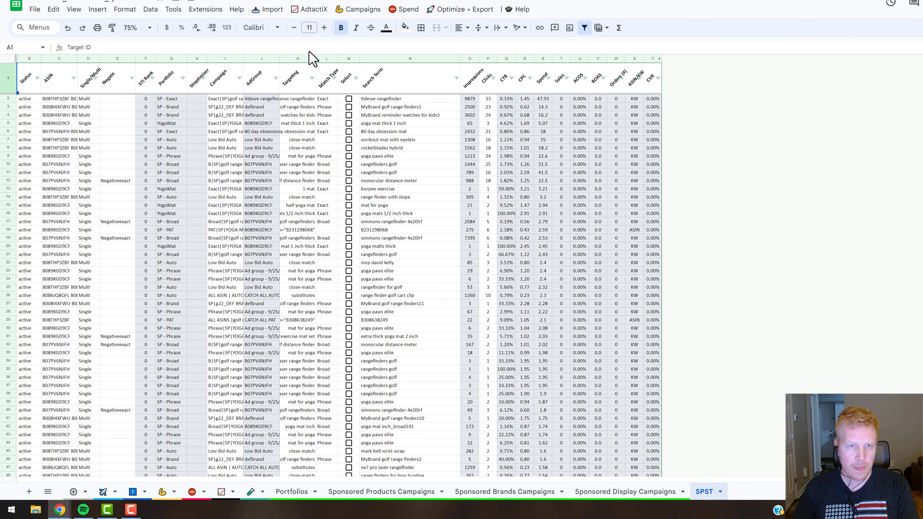
click(408, 9)
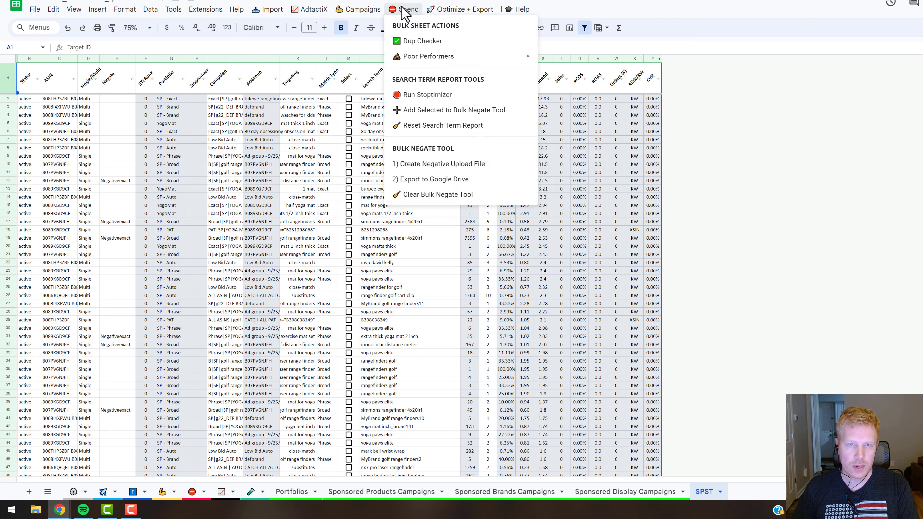
click(429, 95)
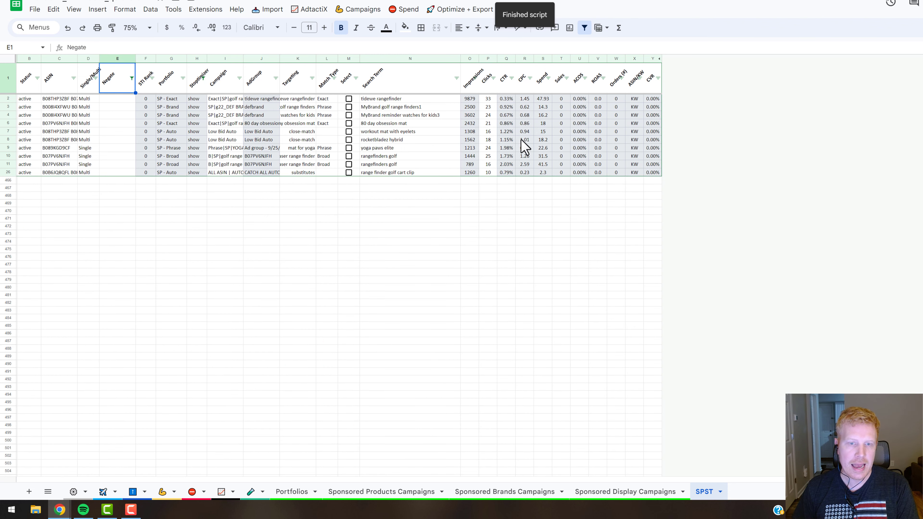
click(539, 99)
shift+click(542, 171)
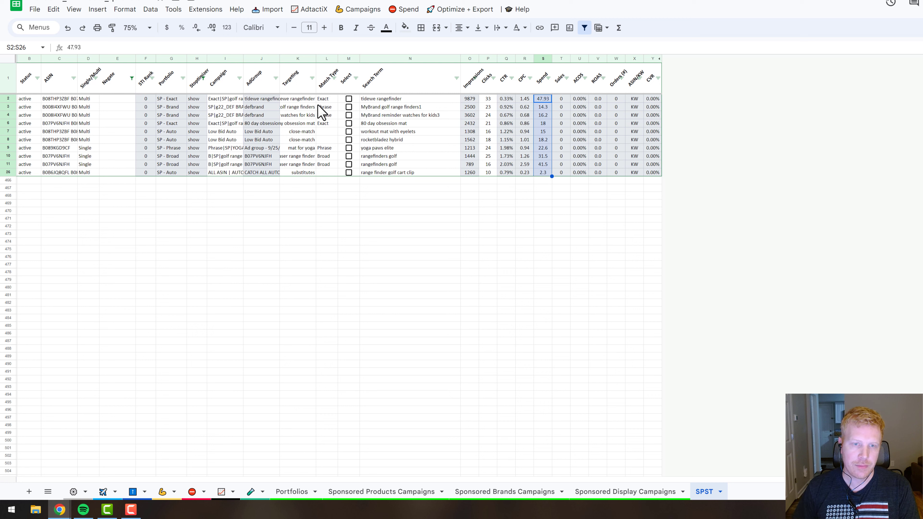
- Mark all the filtered search terms as selected and widen the Targeting column to fit its contents
click(349, 99)
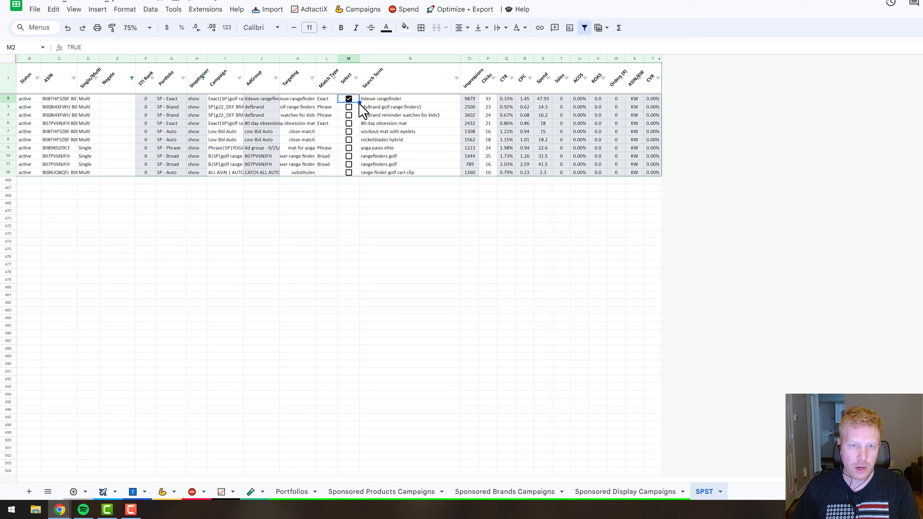
drag(359, 102, 357, 173)
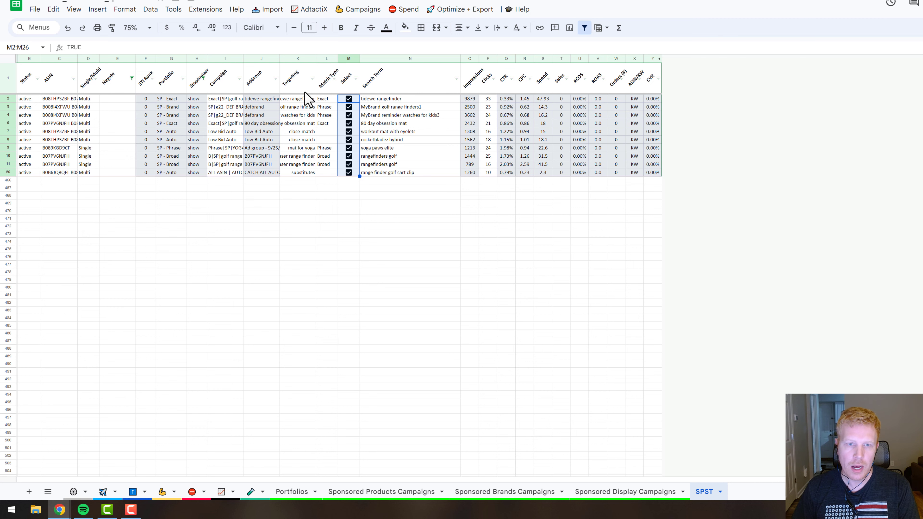
drag(316, 58, 316, 59)
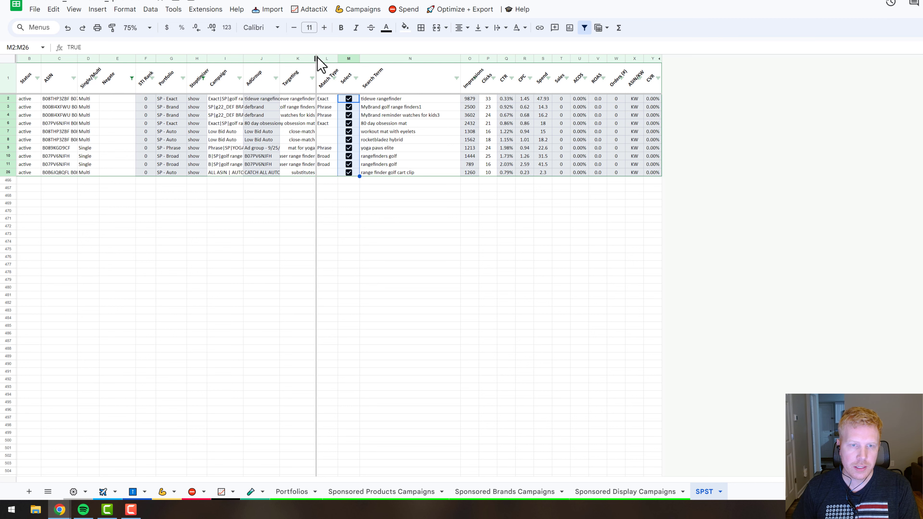
double_click(316, 58)
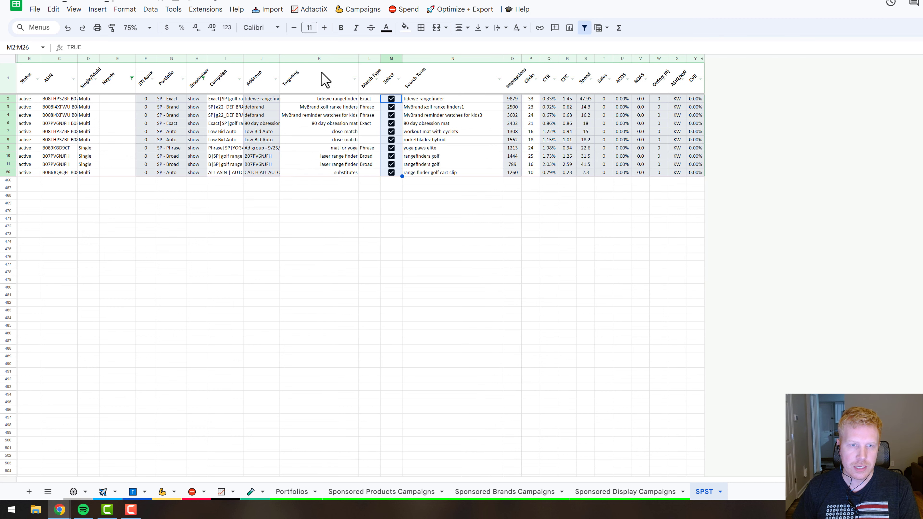
- Compare the Targeting and Search Term columns of the filtered SPST rows, along with their Campaign and AdGroup columns
click(491, 61)
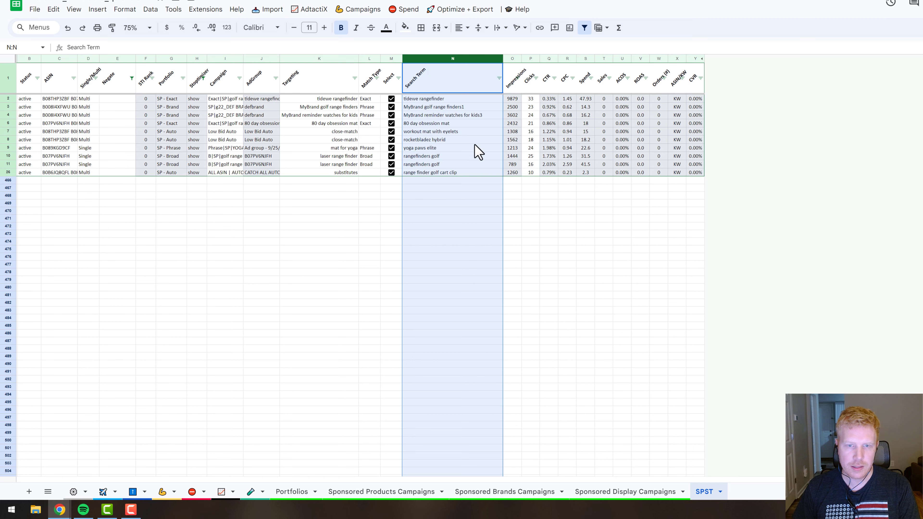
click(454, 190)
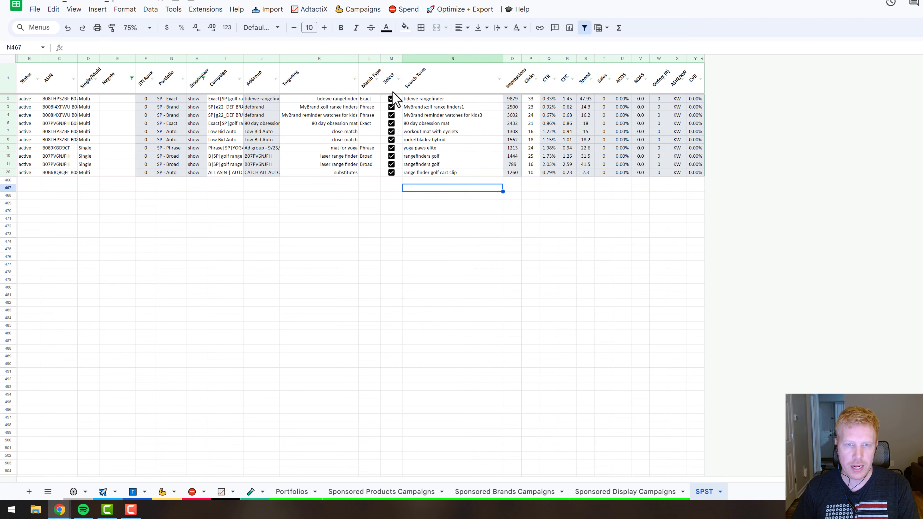
click(321, 59)
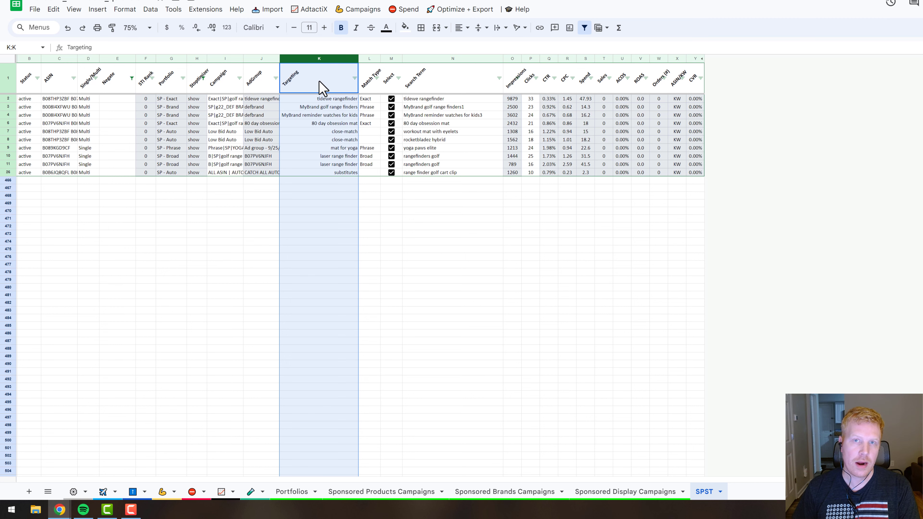
click(444, 60)
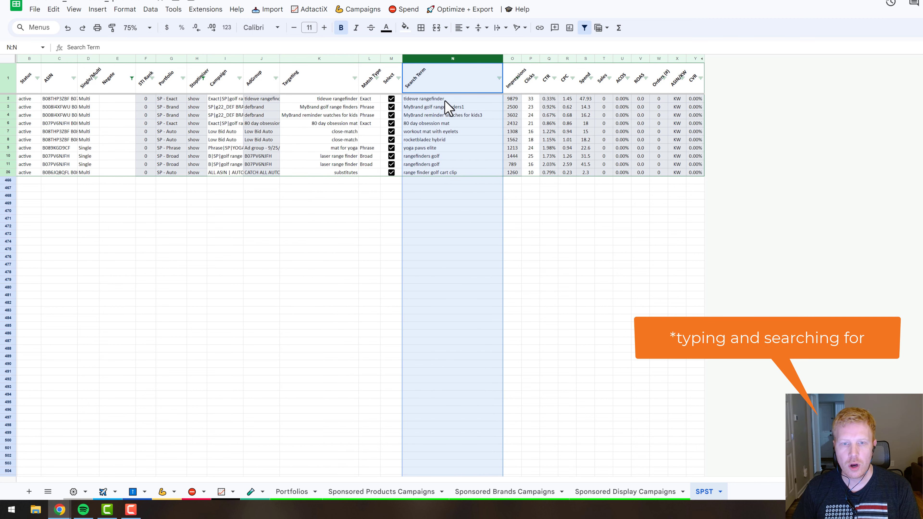
key(Down)
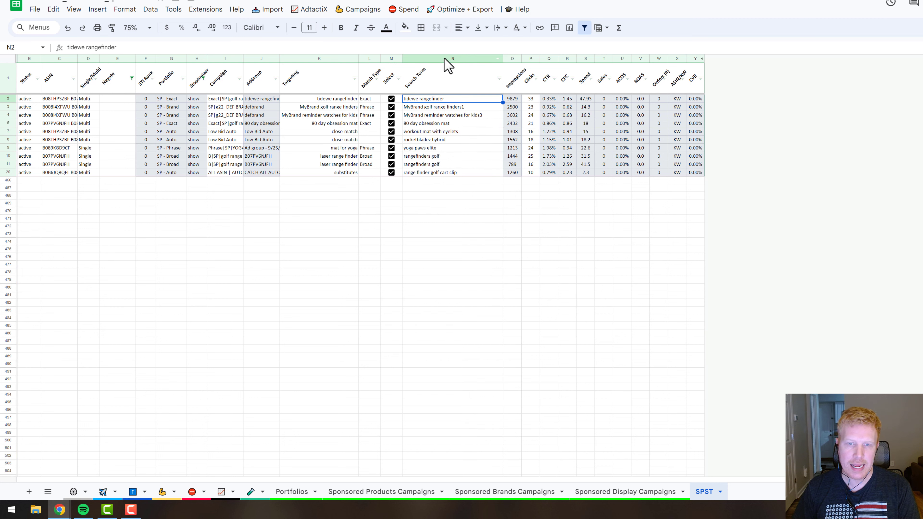
click(446, 59)
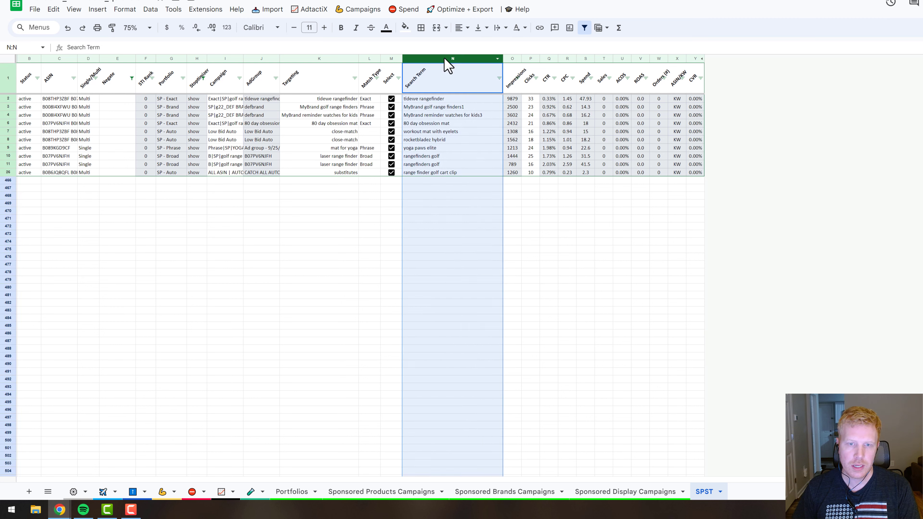
click(220, 59)
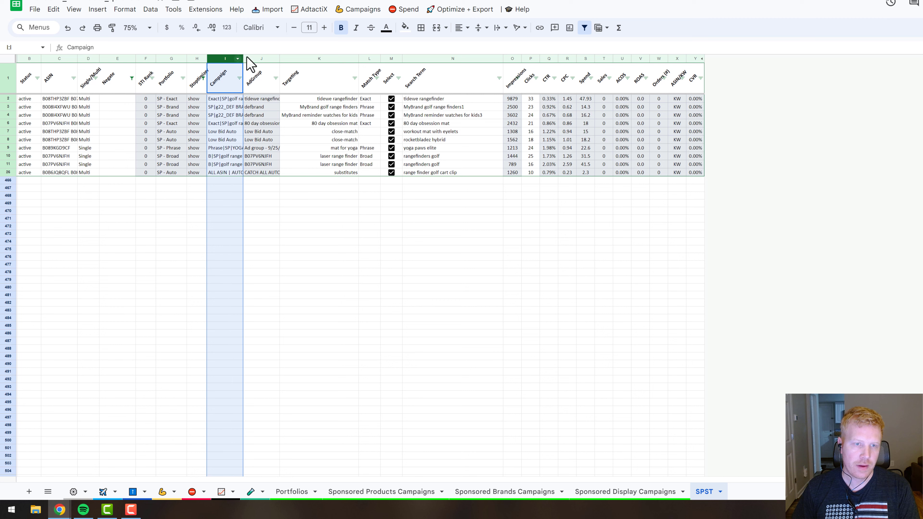
click(261, 59)
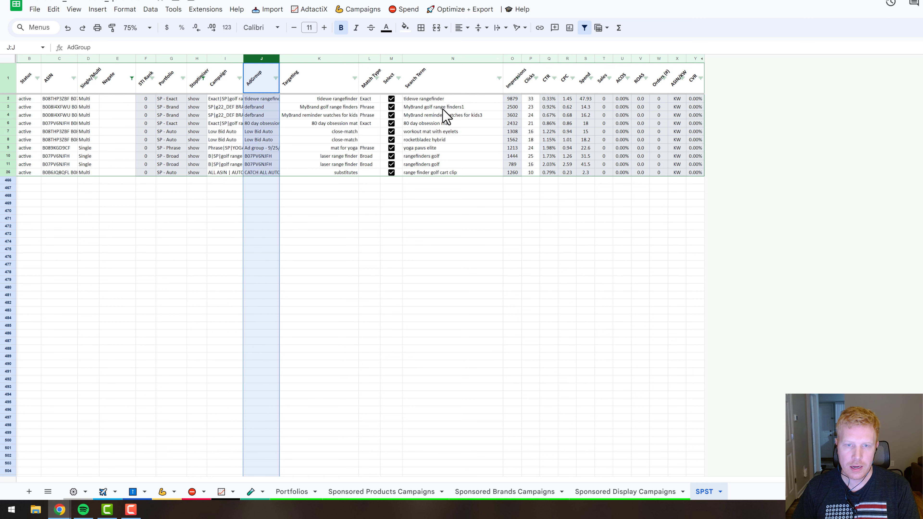
click(567, 180)
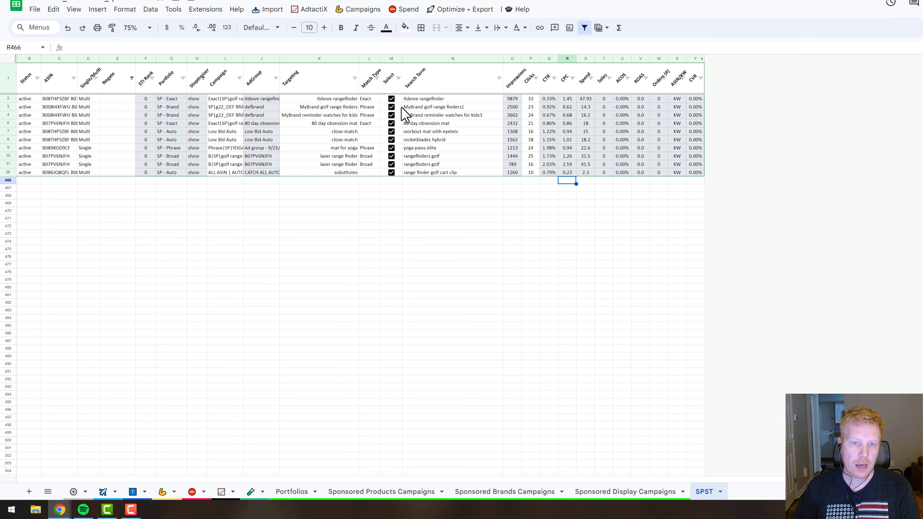
- Add the selected search terms from the SPST report to the Bulk Negate Tool
click(404, 9)
mouse_move(460, 9)
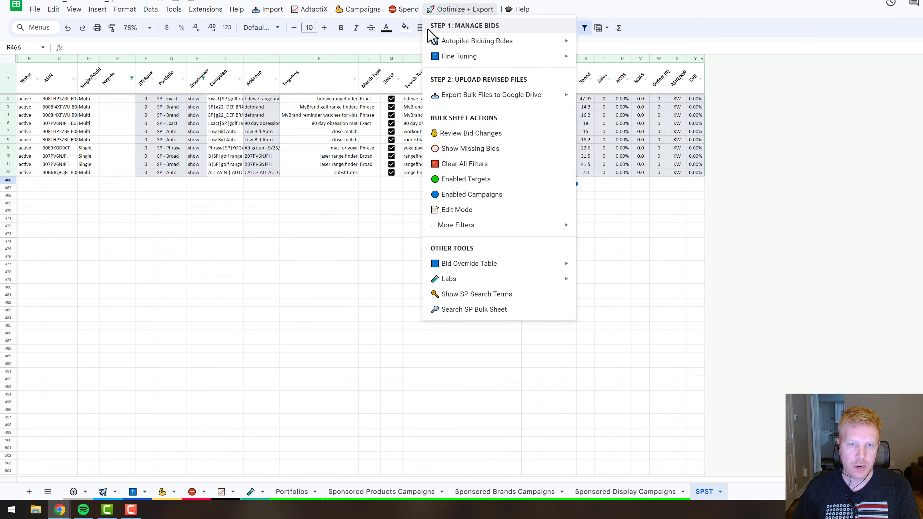
mouse_move(403, 9)
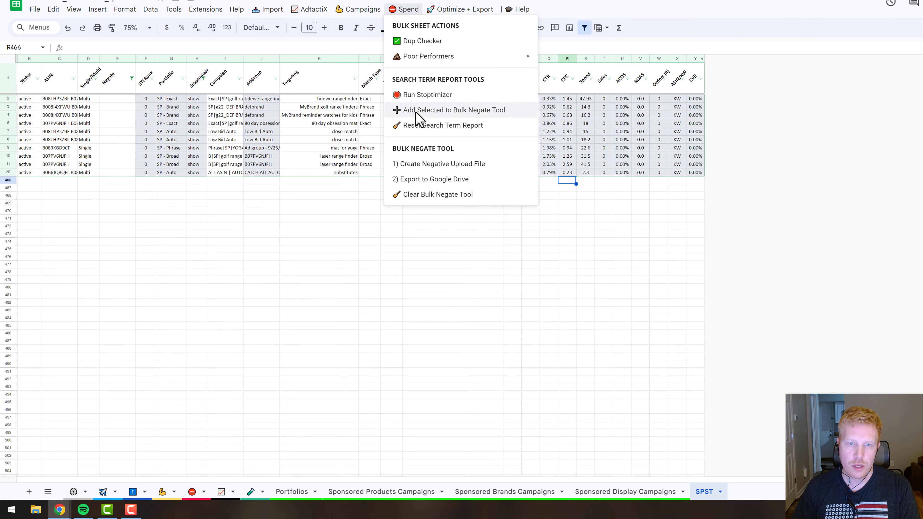
click(439, 111)
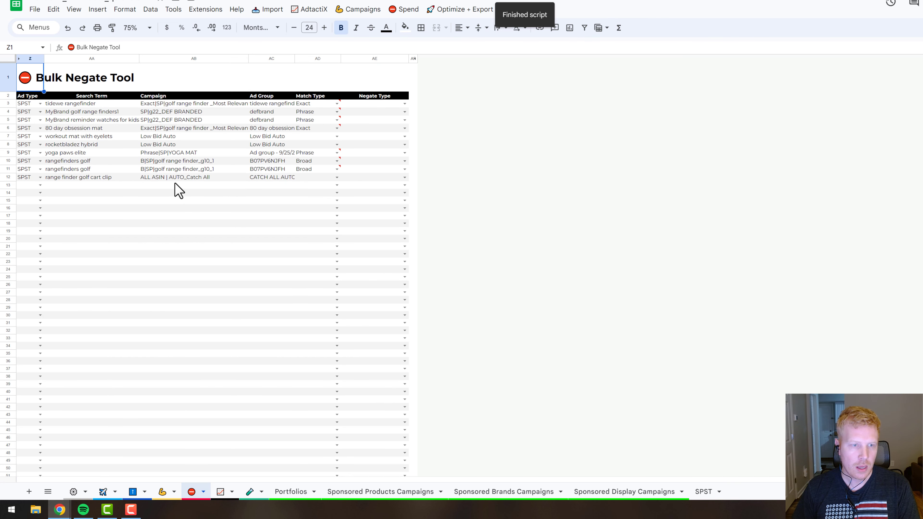
- Set the Negate Type to negativeExact for every search term in the Bulk Negate Tool, rows 3 to 12
click(405, 104)
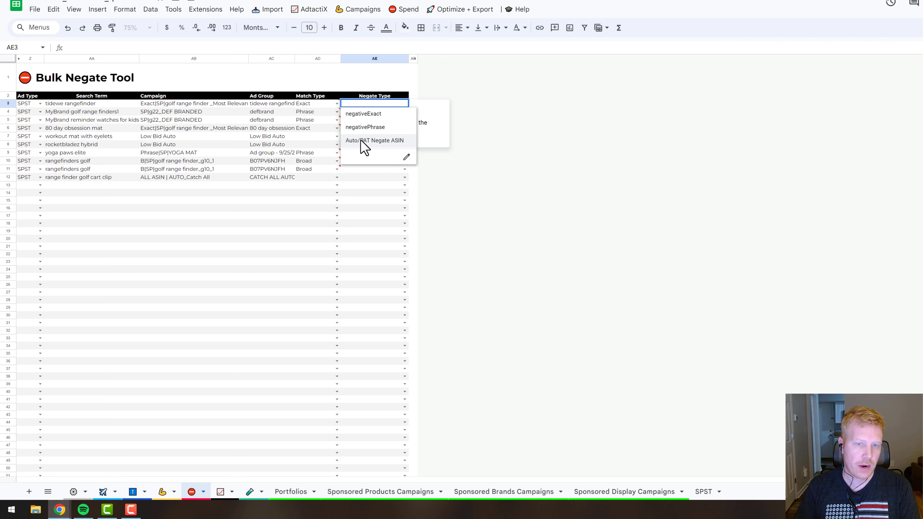
click(364, 114)
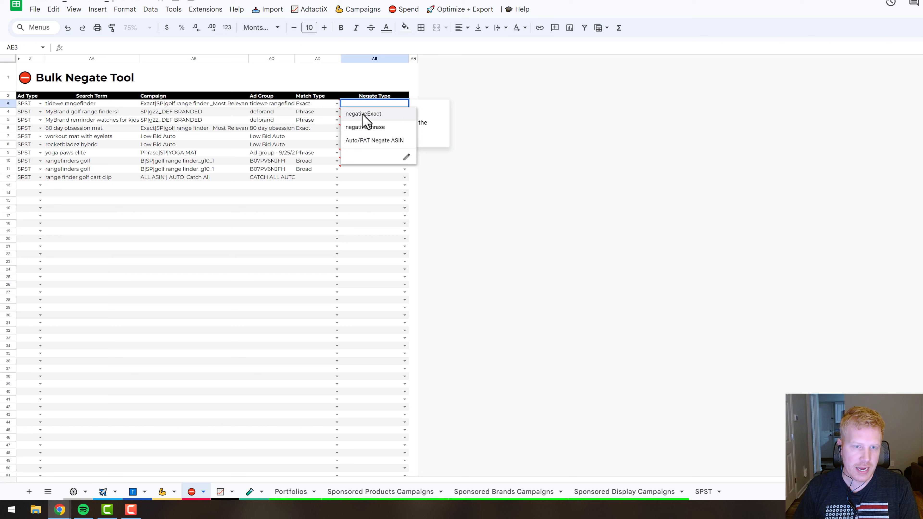
click(388, 178)
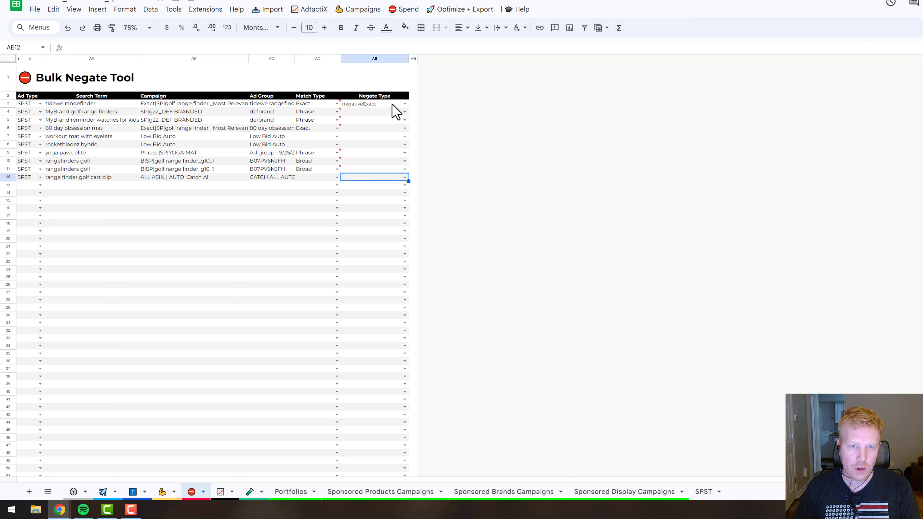
click(407, 106)
drag(408, 107, 404, 184)
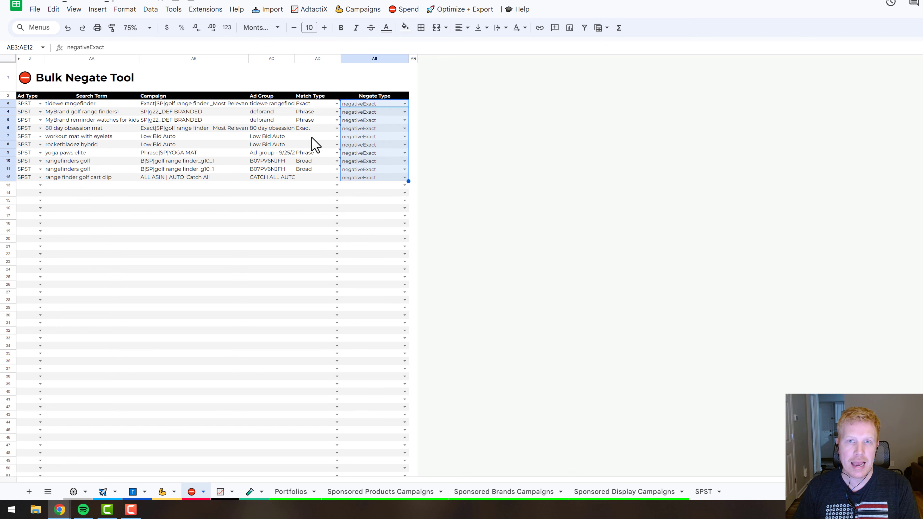
click(359, 192)
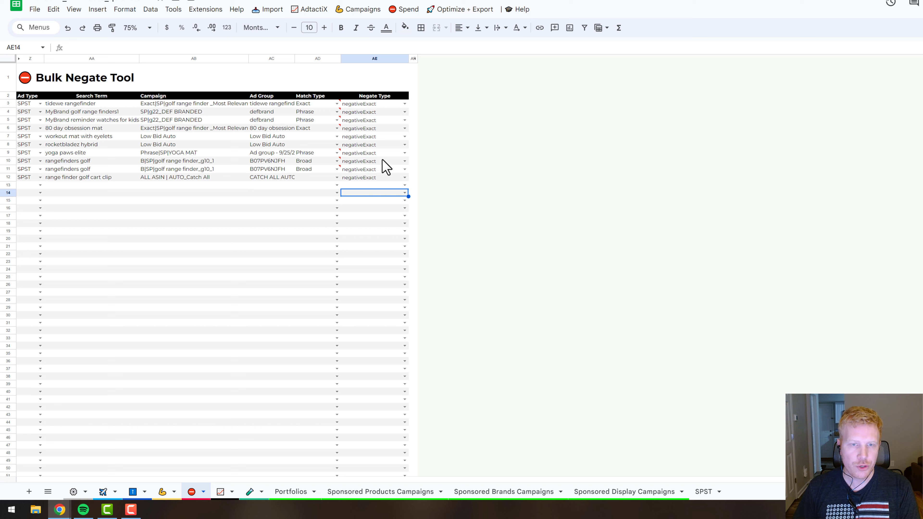
- Create the negative upload file from the Bulk Negate Tool and review its Campaign Id and Ad Group Id columns
click(399, 11)
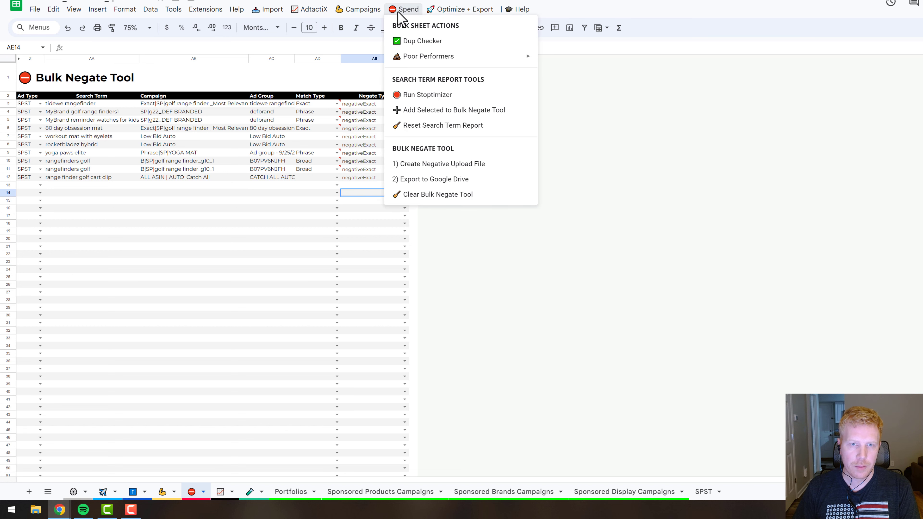
click(426, 165)
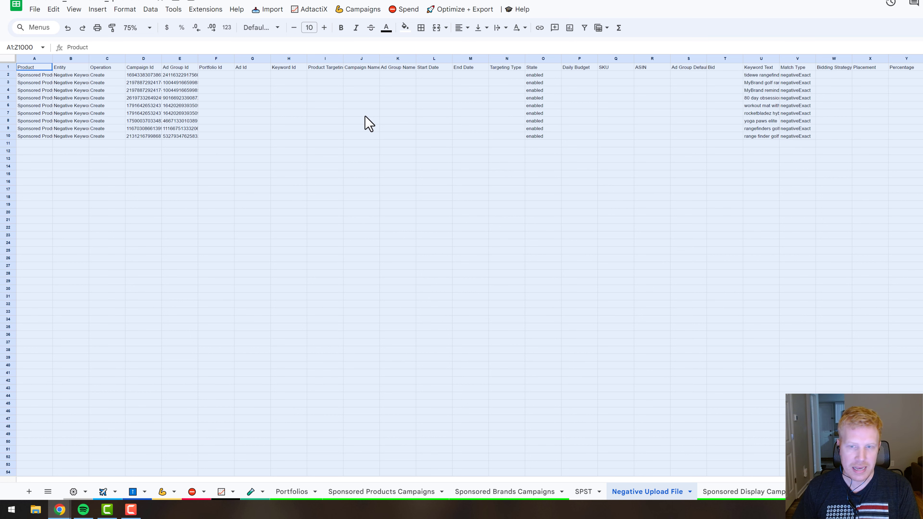
click(464, 204)
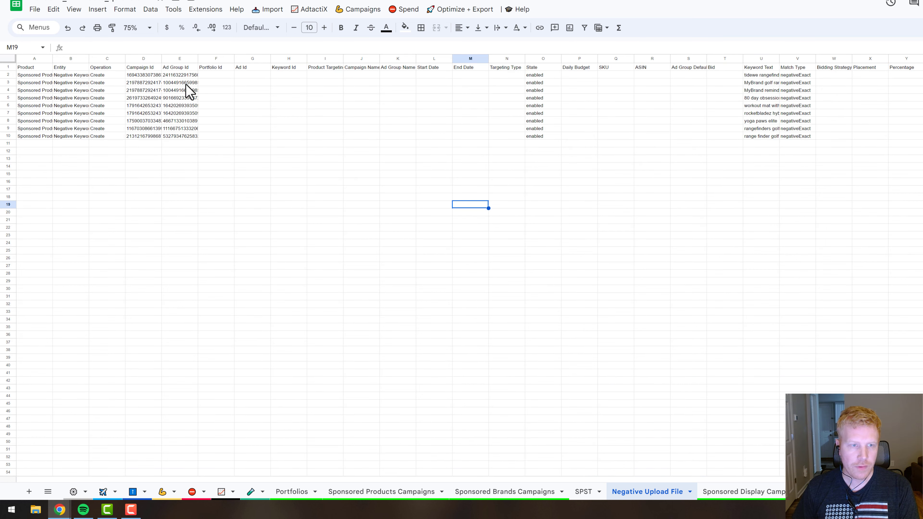
click(147, 60)
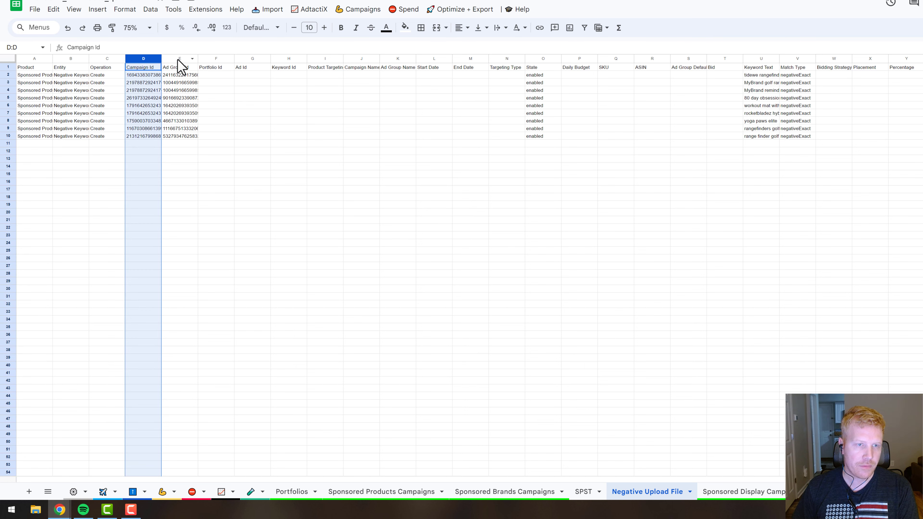
click(165, 61)
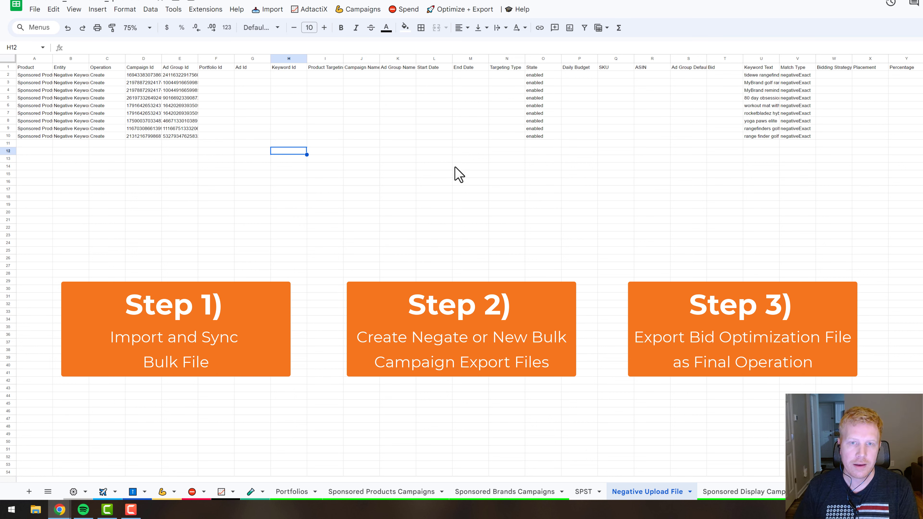
click(364, 174)
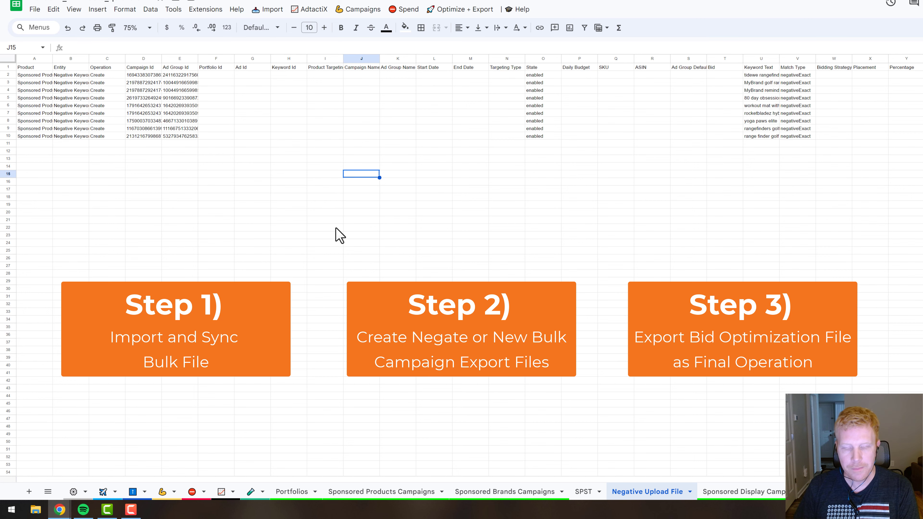
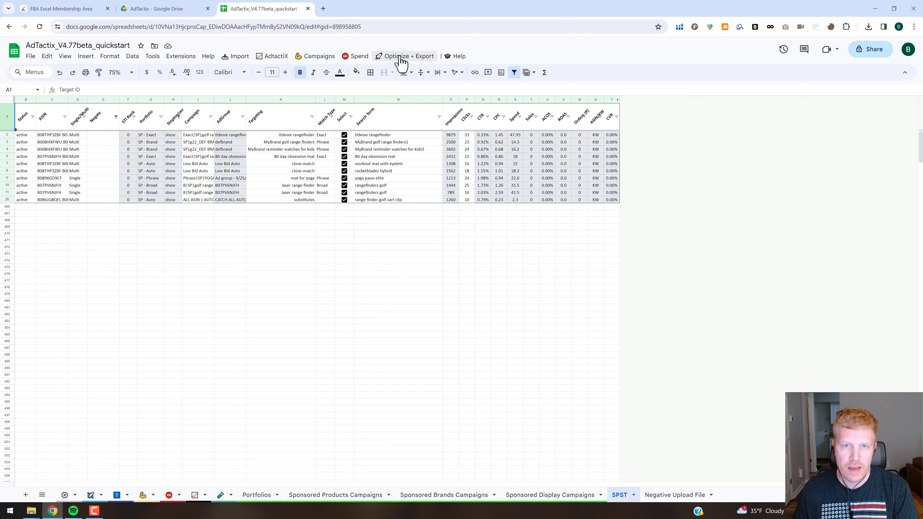
- Reset the SPST search term report to clear the Stoptimizer filter and selections
click(356, 58)
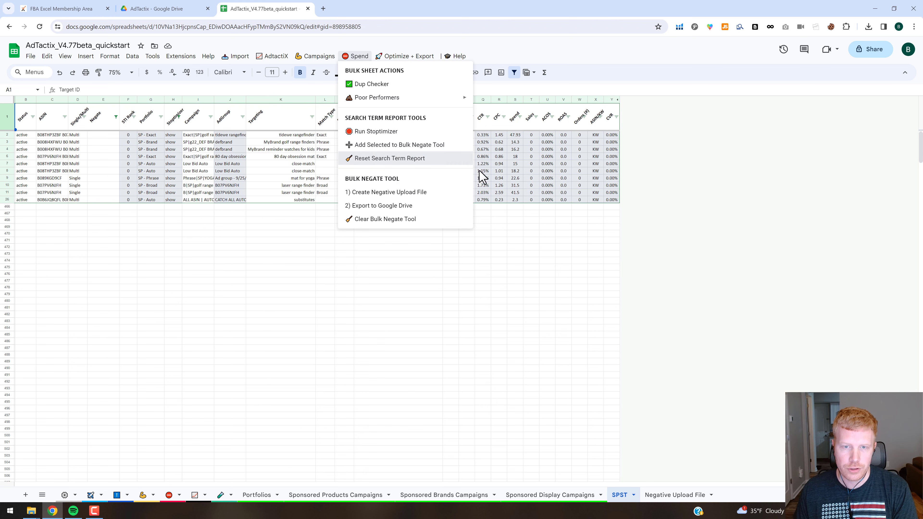
key(Return)
click(433, 187)
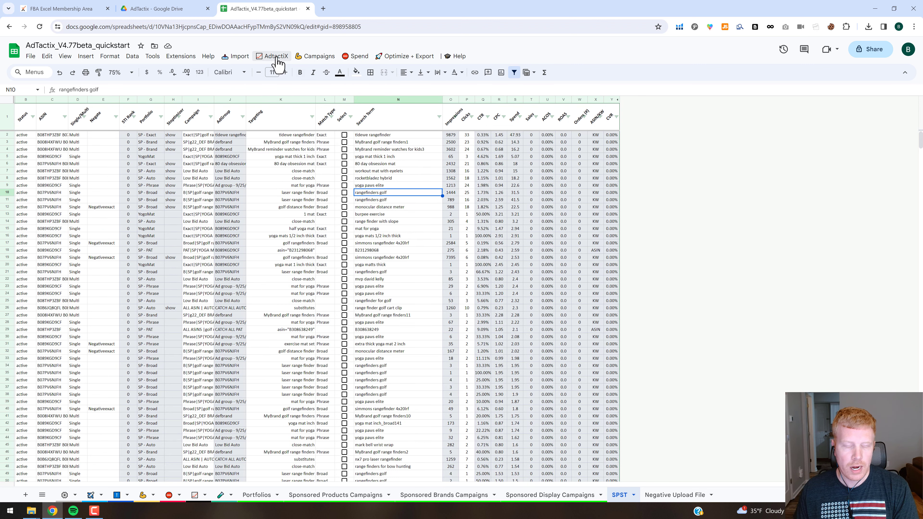
- Initialize the ST Quick Harvest report on the SPST search terms
click(277, 62)
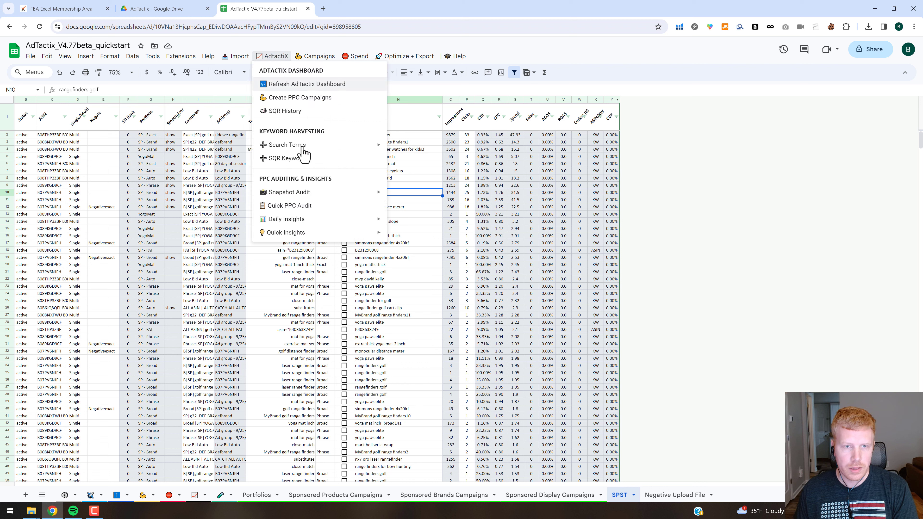
mouse_move(306, 150)
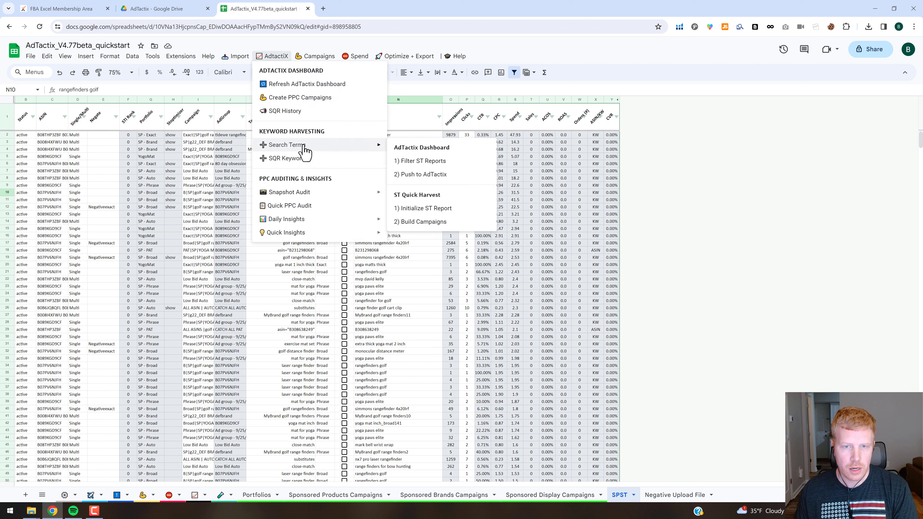
click(419, 209)
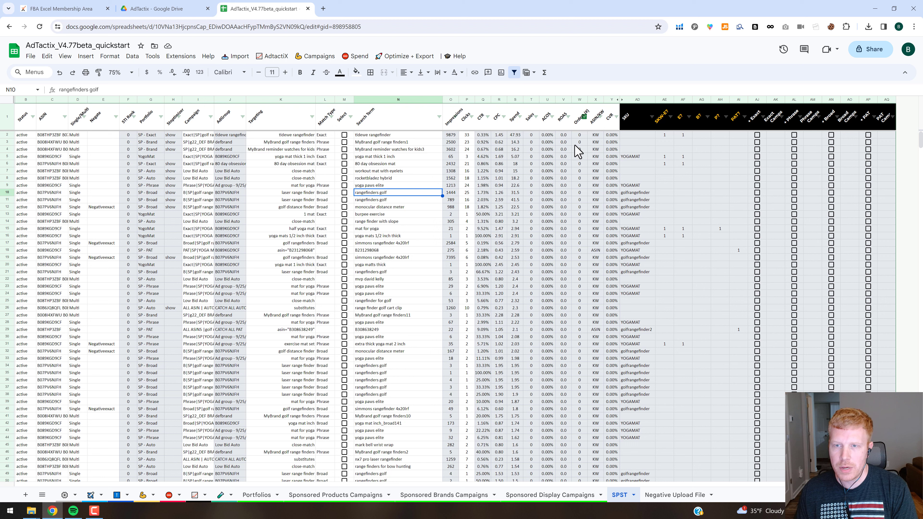
- Sort the SPST search terms by Orders (#) from Z to A and check the E?, B?, P? and PAT? columns
click(583, 116)
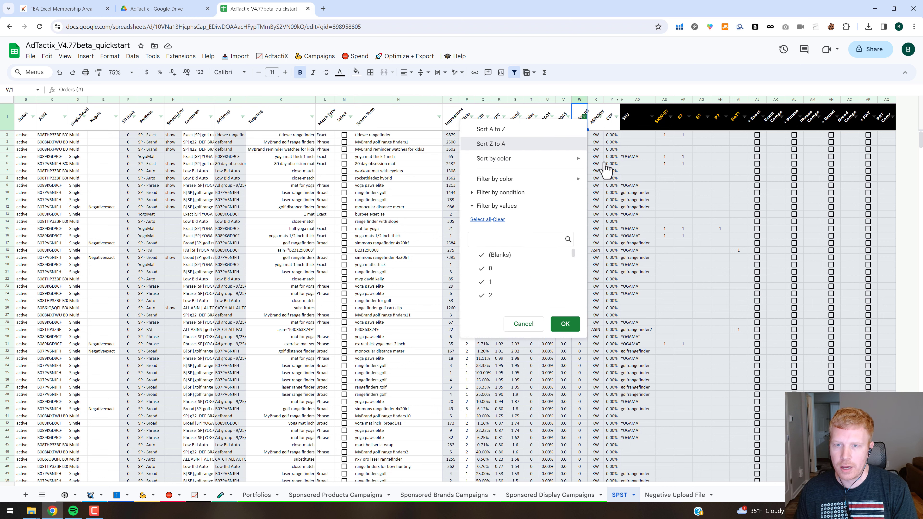
click(581, 143)
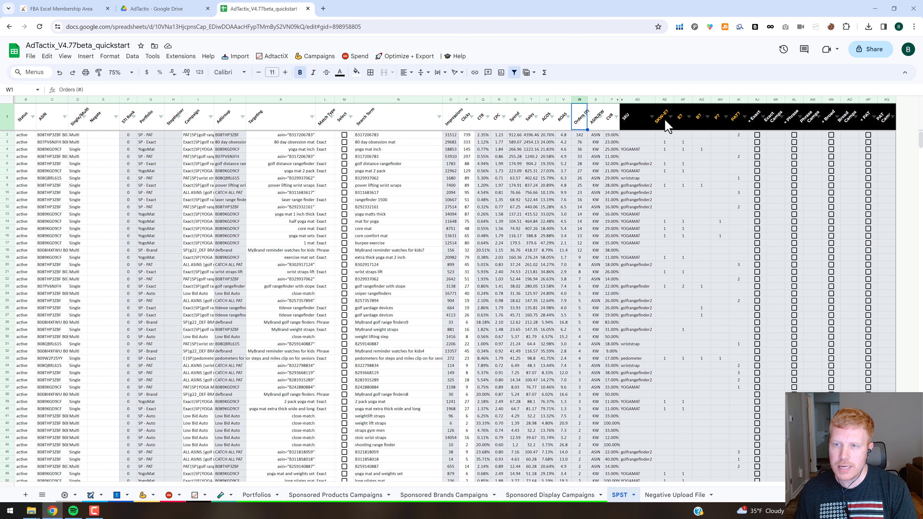
click(687, 125)
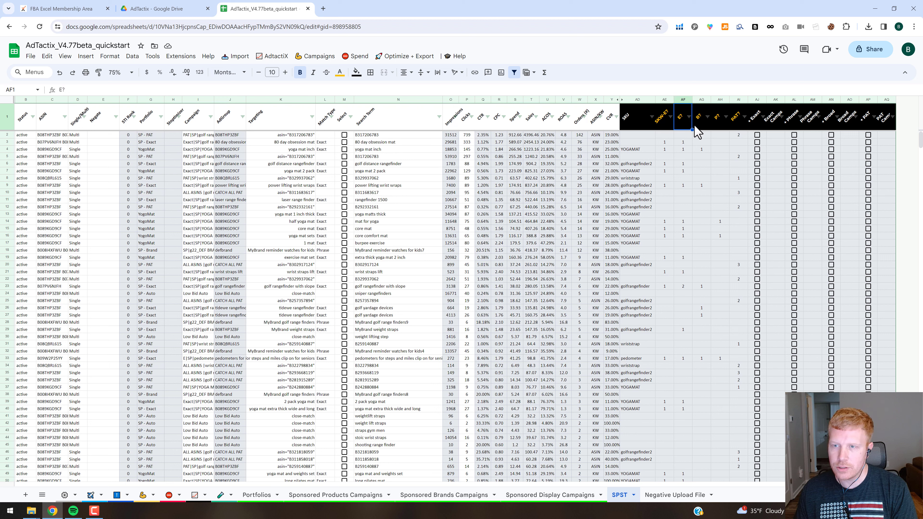
click(701, 125)
click(720, 125)
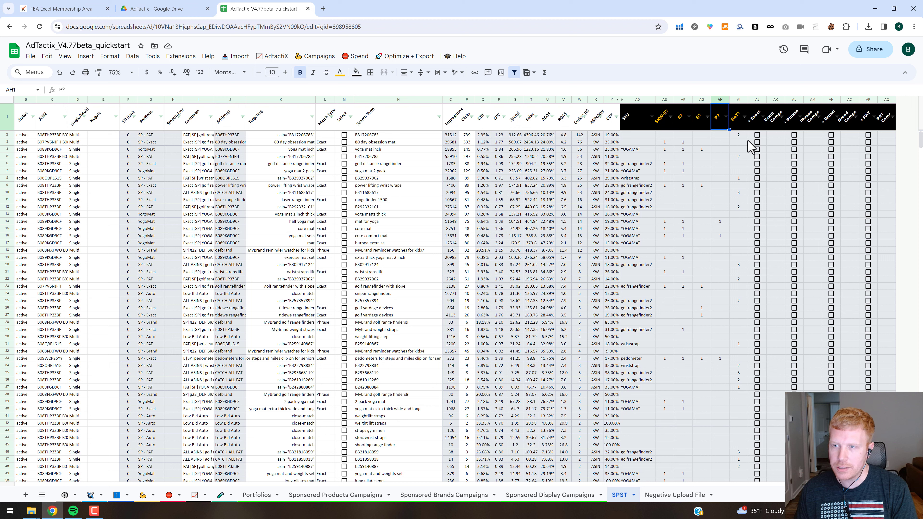
key(Right)
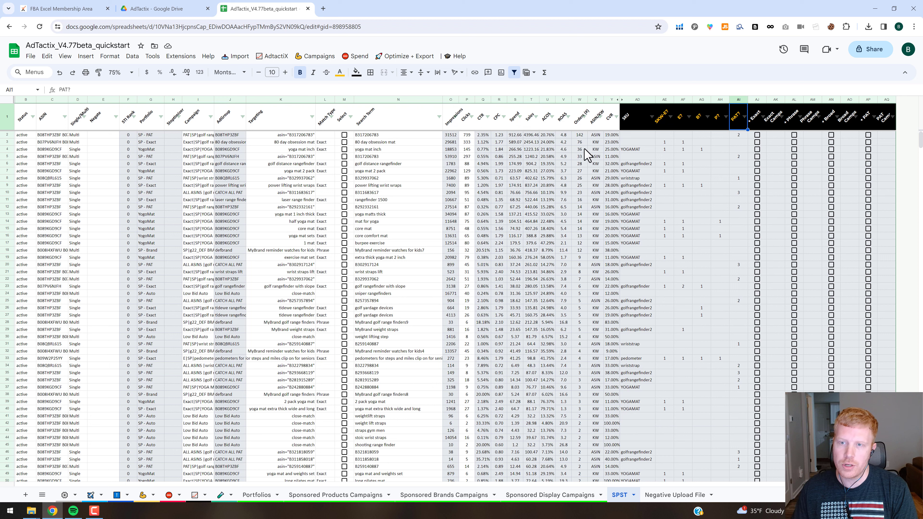
- Filter the ASIN/KW column to exclude ASIN rows and check the E? and B? marks for the leading search terms
click(600, 117)
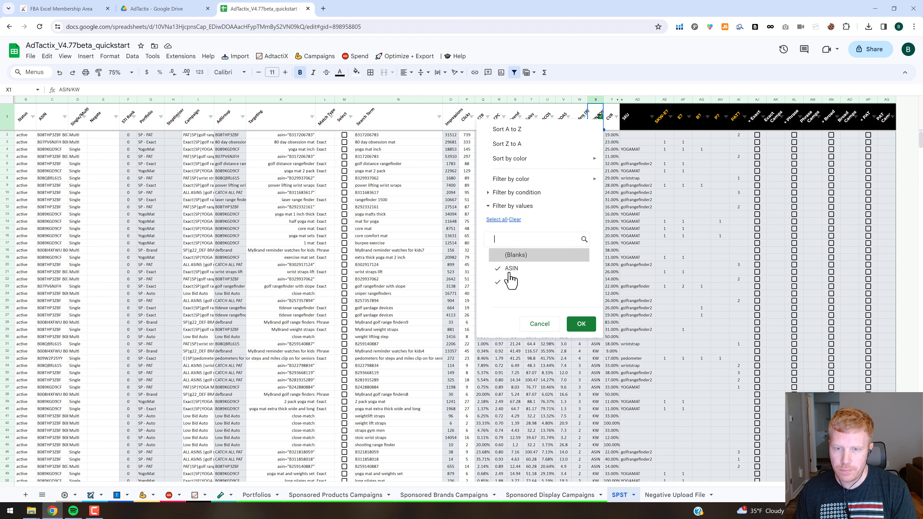
click(510, 268)
click(579, 324)
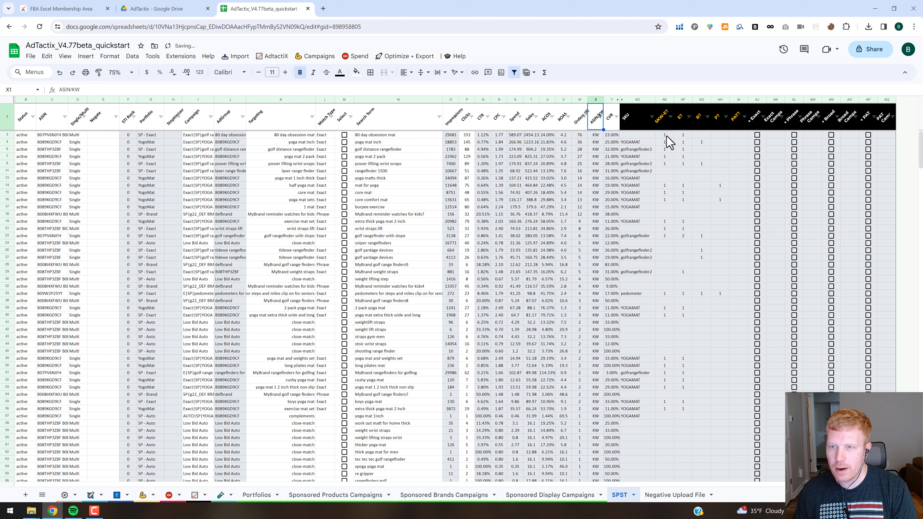
click(410, 136)
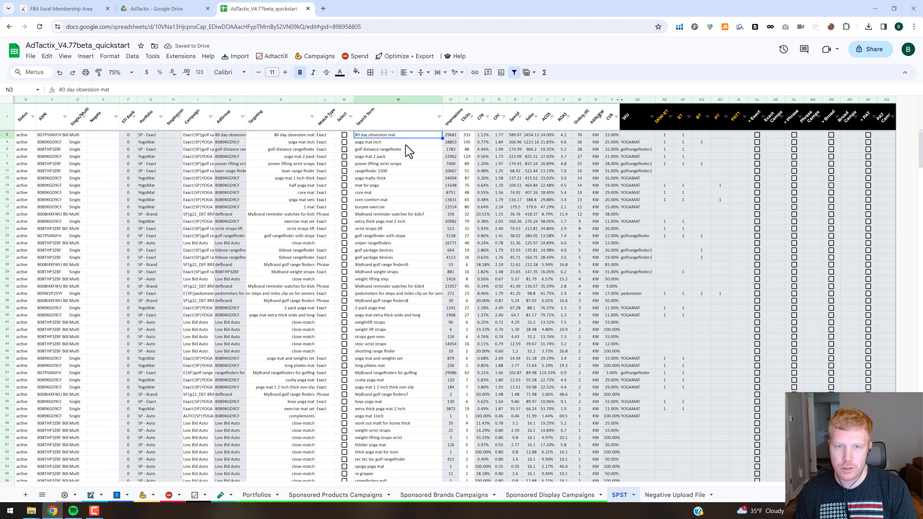
click(403, 143)
key(Down)
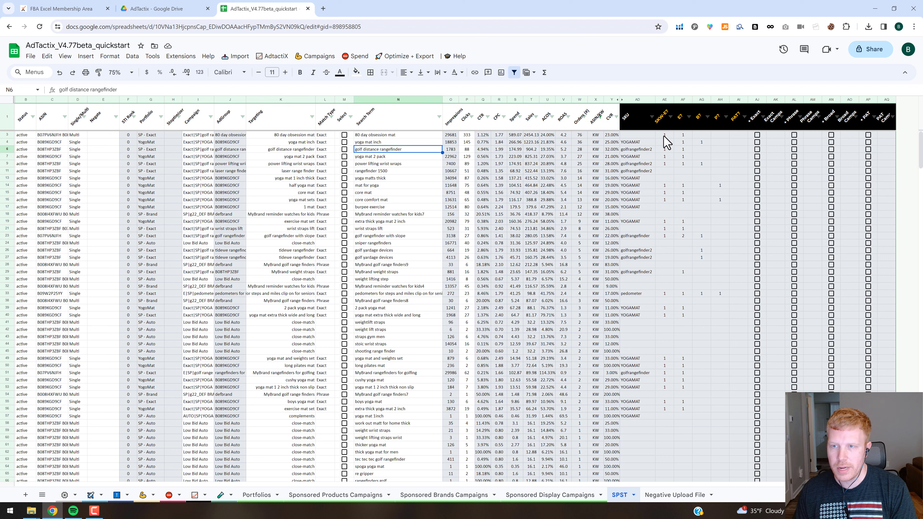
click(683, 136)
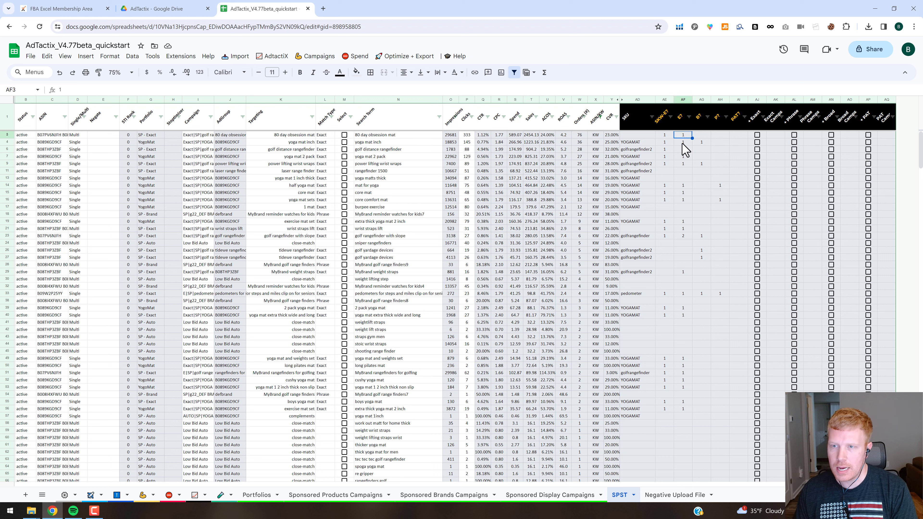
click(682, 143)
click(703, 143)
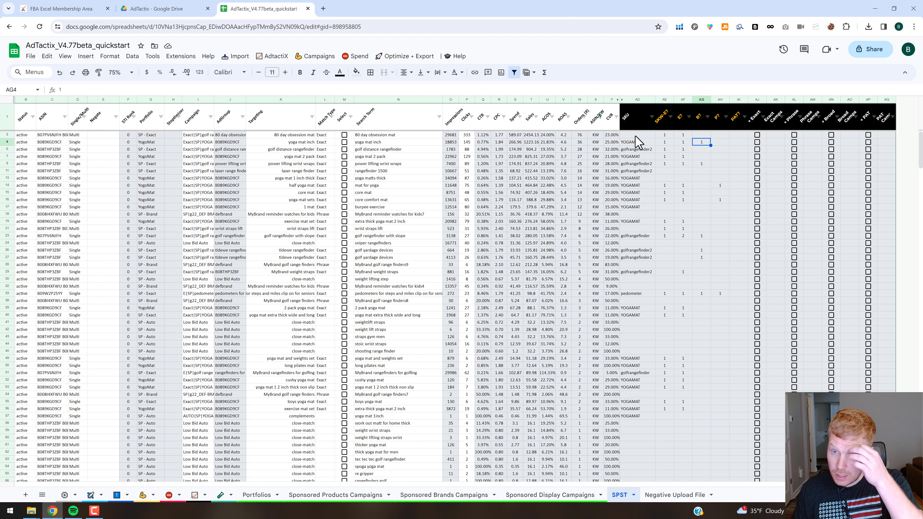
- Filter the SKU column to YOGAMAT and examine the order counts of its leading search terms
click(652, 118)
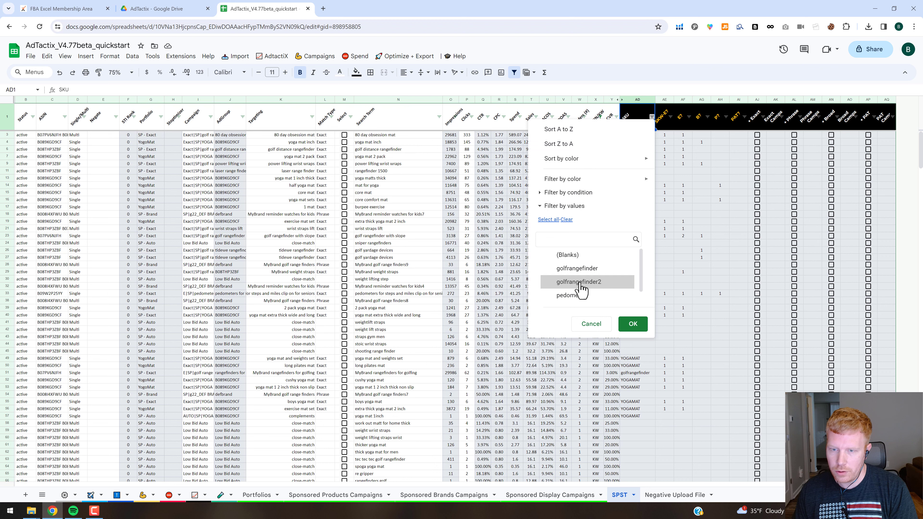
scroll(581, 291, down, 1)
click(581, 297)
click(632, 326)
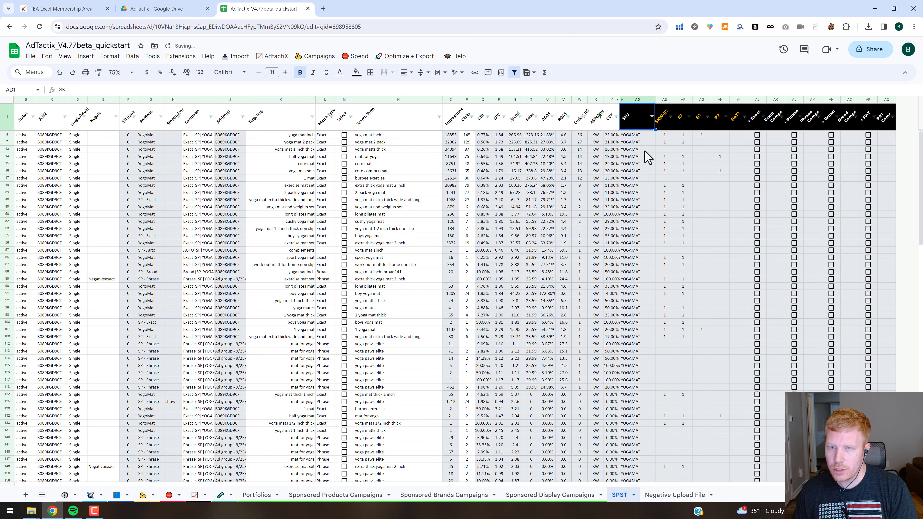
drag(581, 136, 581, 179)
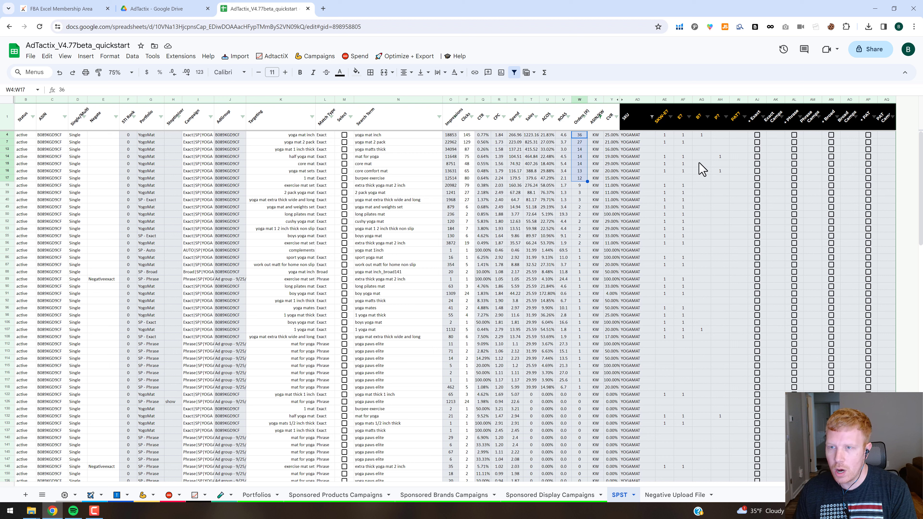
click(688, 149)
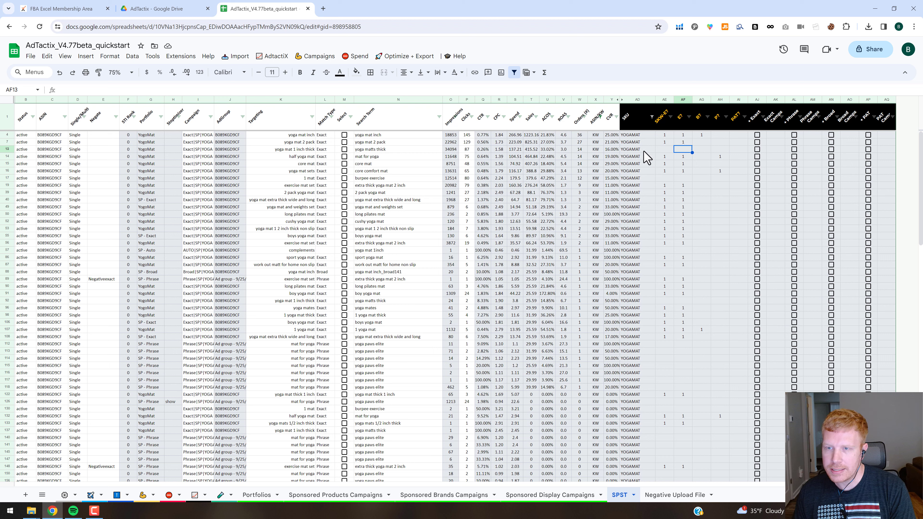
- Try filtering the E? column to blank values only, and undo that filter
click(689, 117)
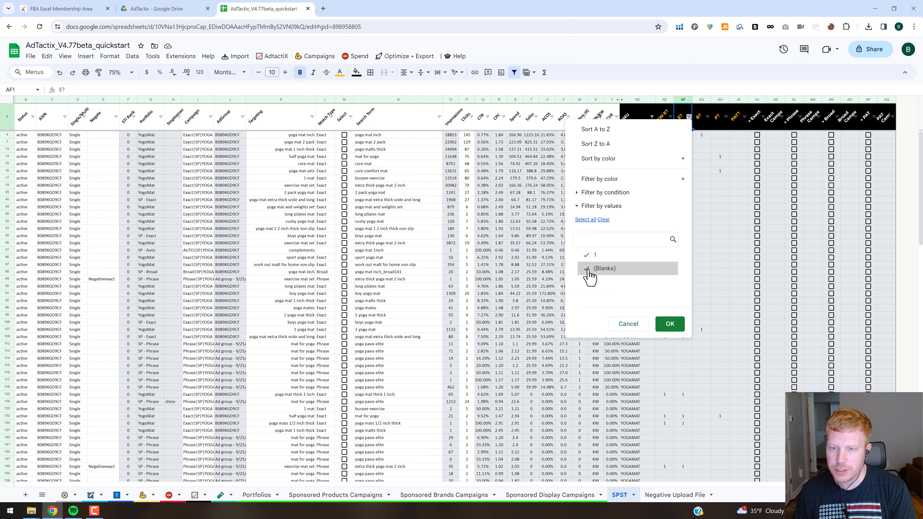
click(592, 255)
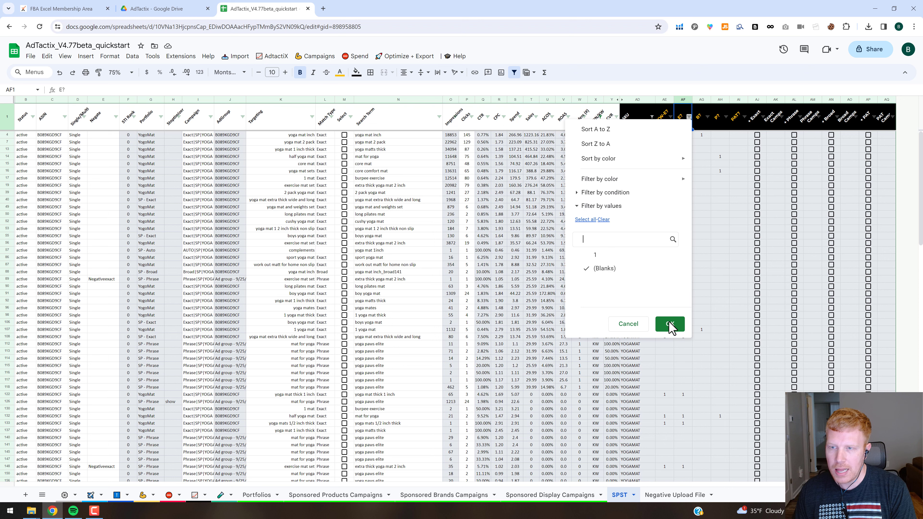
key(Return)
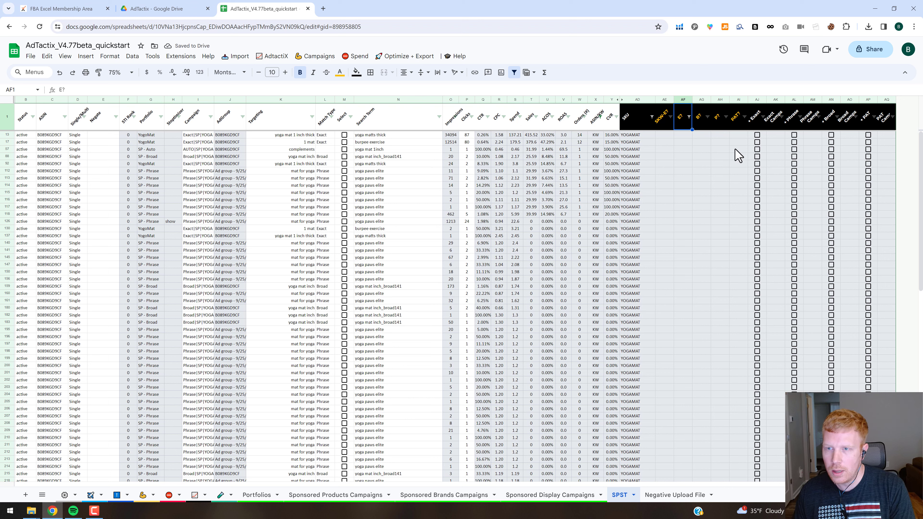
key(ctrl+z)
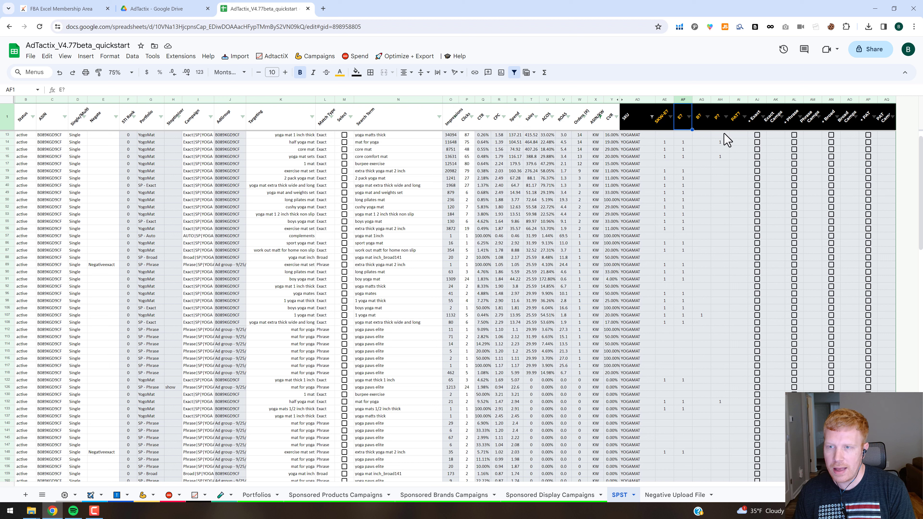
- Mark "yoga matts thick" for + Exact, + Phrase and + Broad, and mark "mat for yoga" for + Broad
click(757, 134)
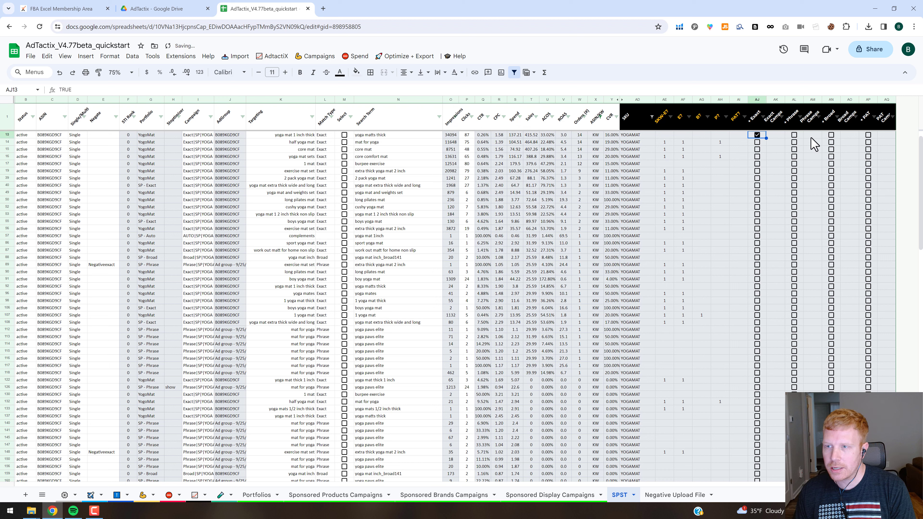
click(831, 135)
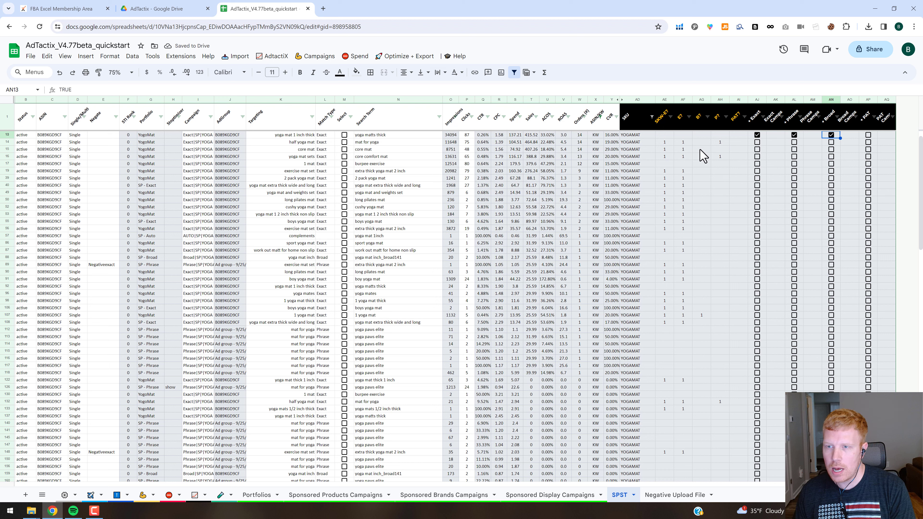
click(701, 142)
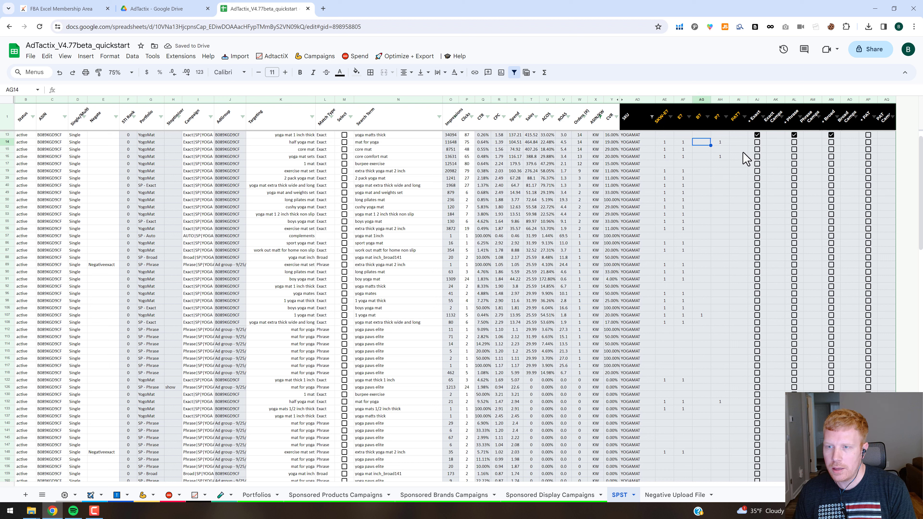
click(831, 143)
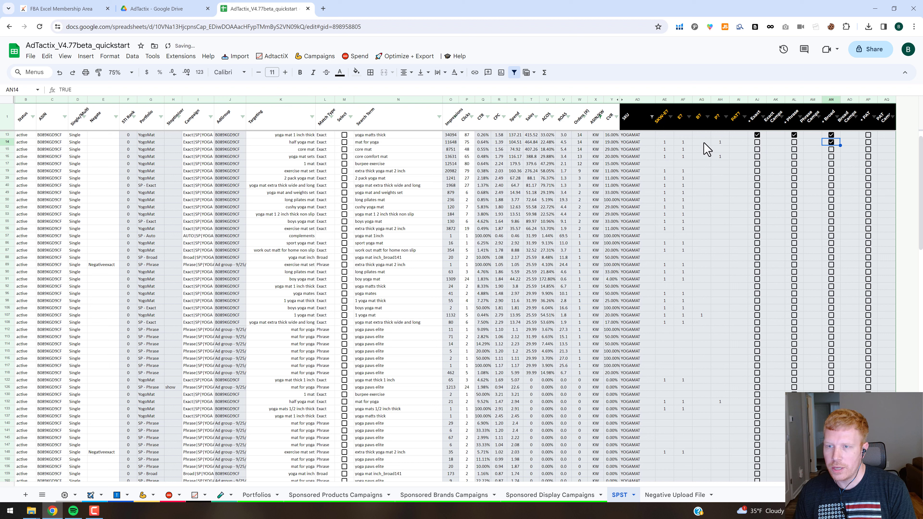
- Mark "core mat" for + Phrase and + Broad, and mark "core comfort mat" for + Broad
click(704, 149)
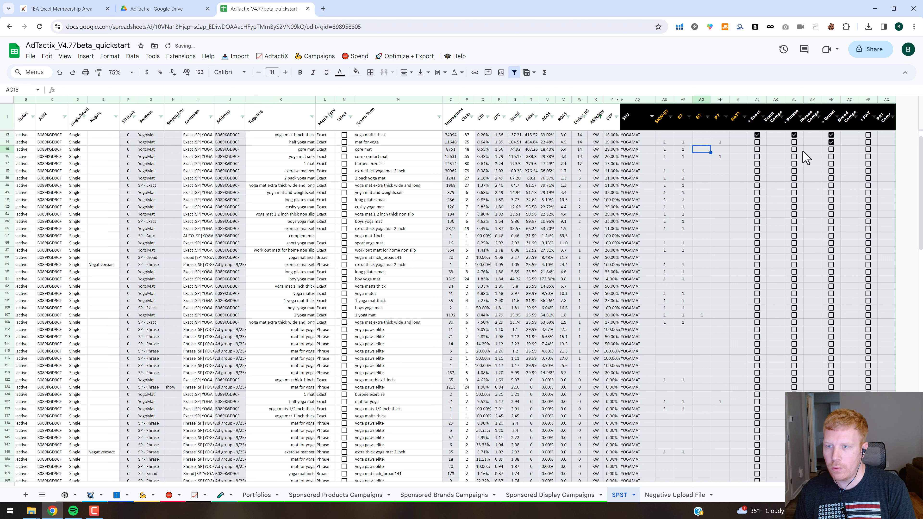
key(Right)
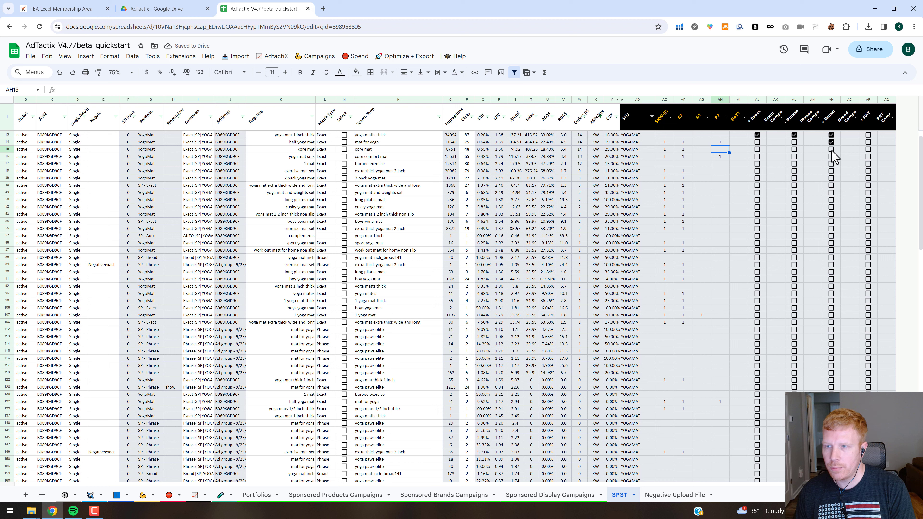
click(794, 150)
click(831, 149)
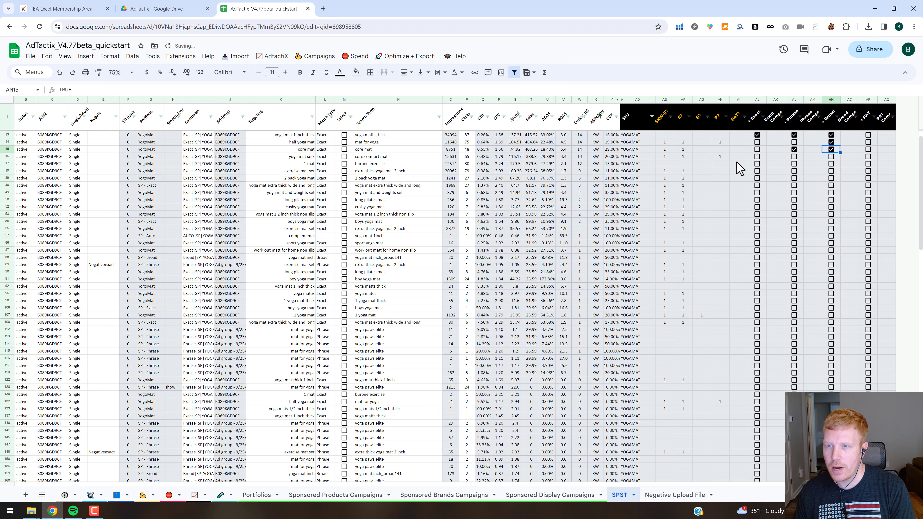
click(701, 157)
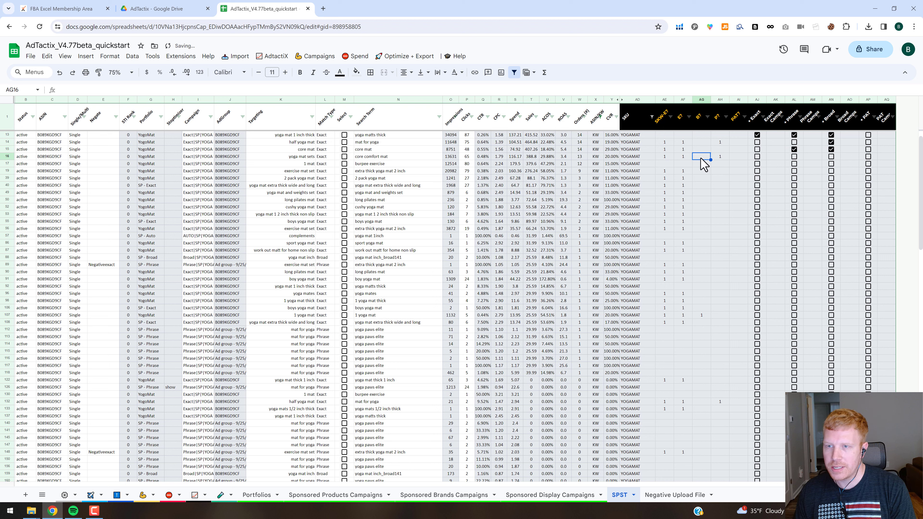
click(831, 157)
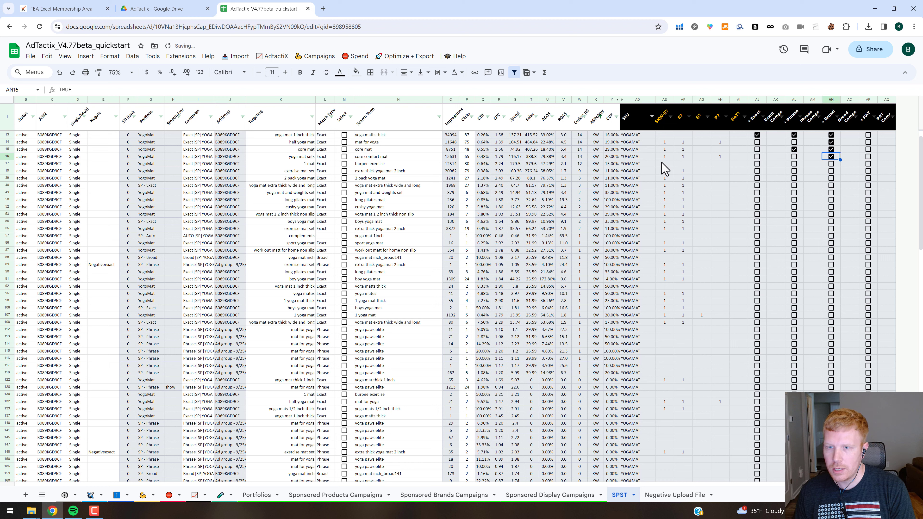
- Mark "burpee exercise" for + Exact, + Phrase and + Broad
click(757, 164)
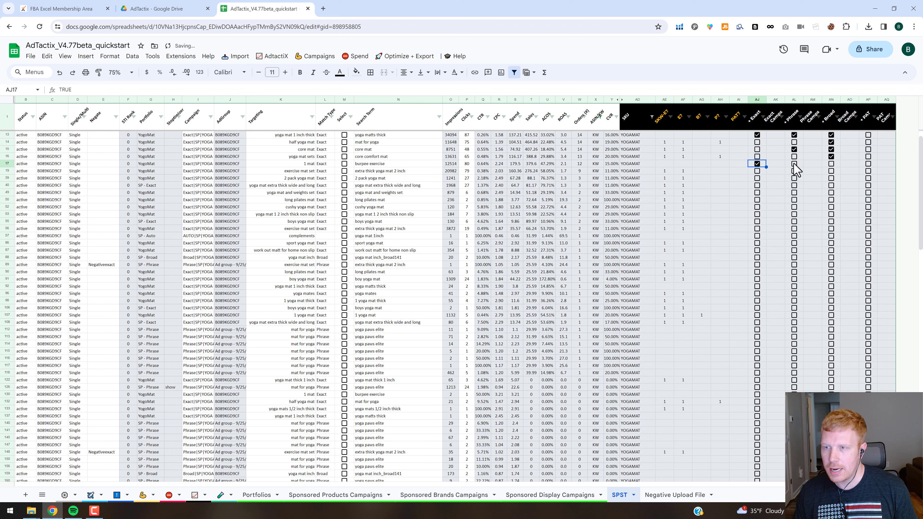
click(794, 164)
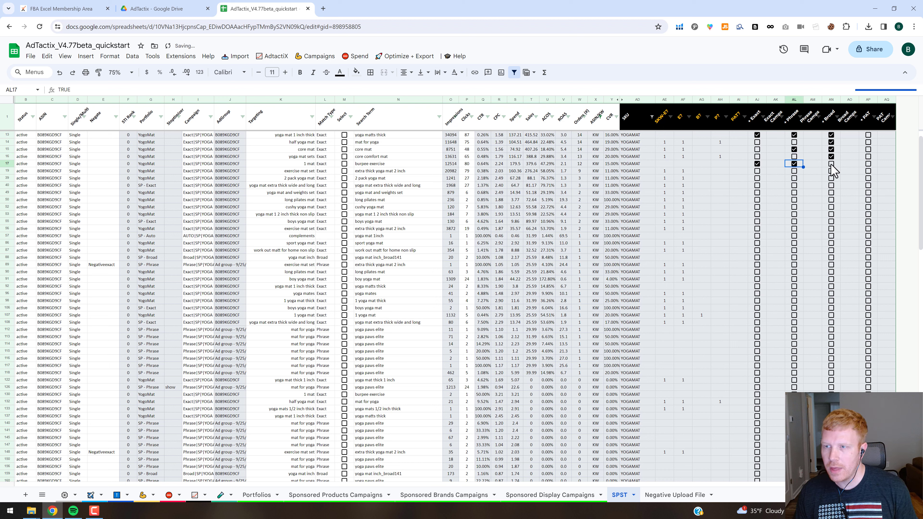
key(Right)
key(Right)
key(space)
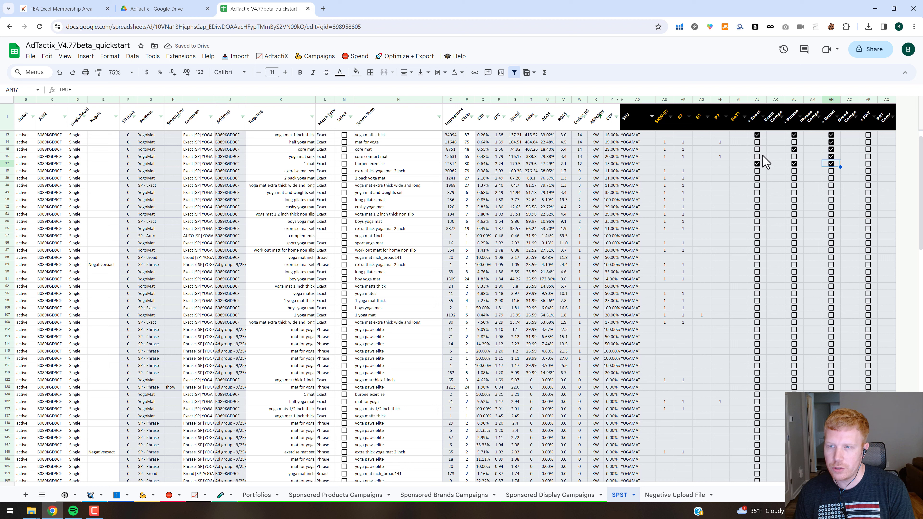
- Enter 1 as the exact campaign number for both "yoga matts thick" and "burpee exercise"
click(776, 136)
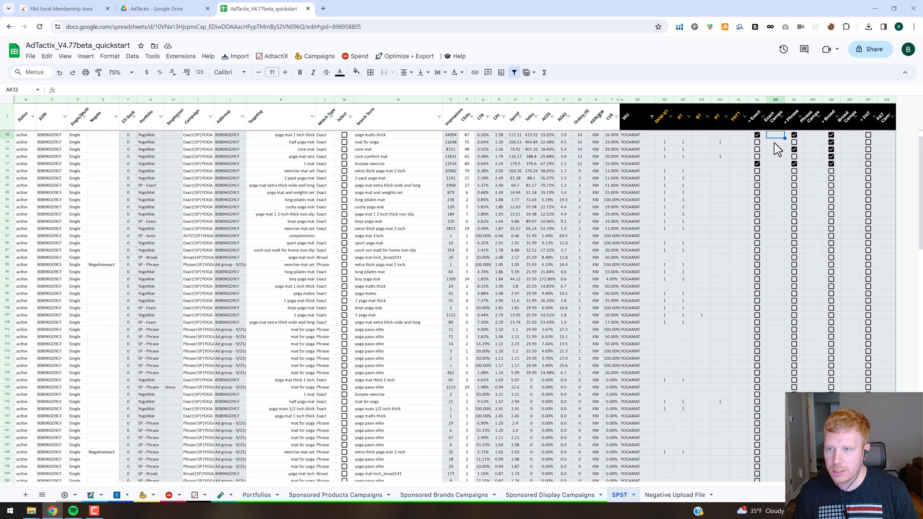
text(1)
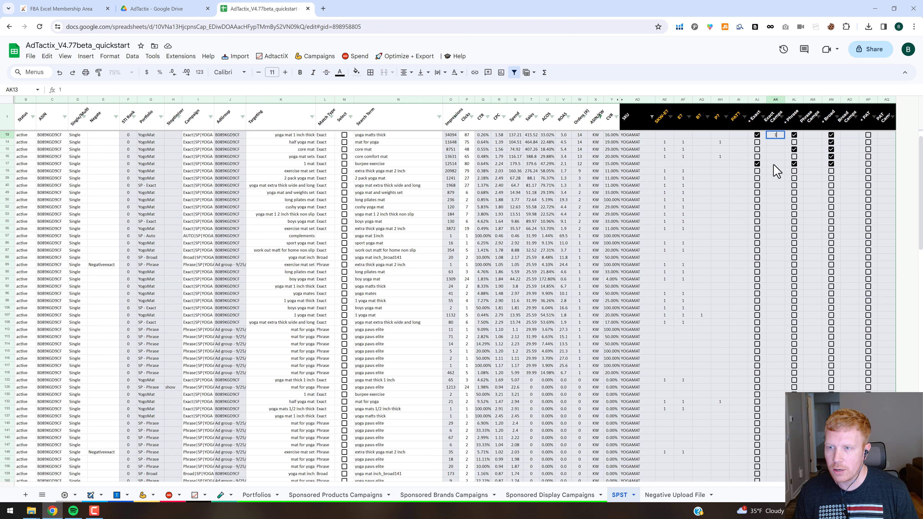
key(Down)
key(Down)
key(Down)
key(Down)
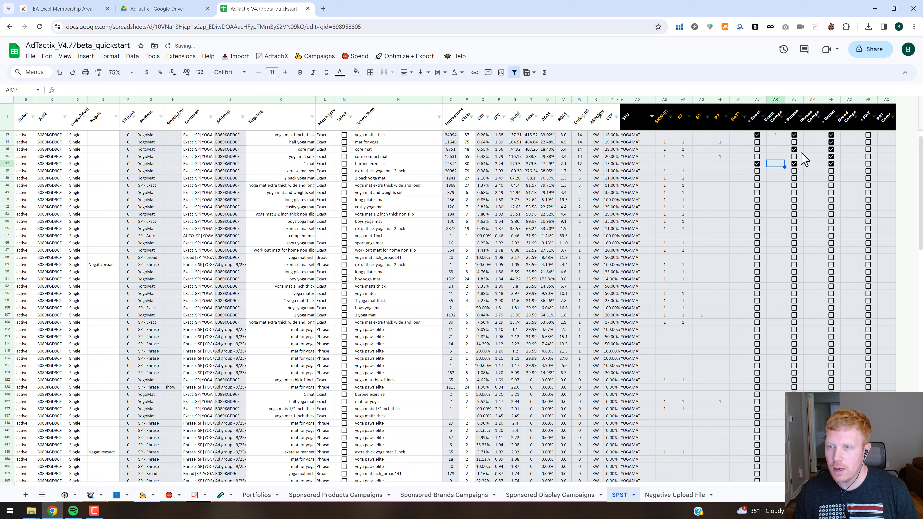
text(1)
click(813, 135)
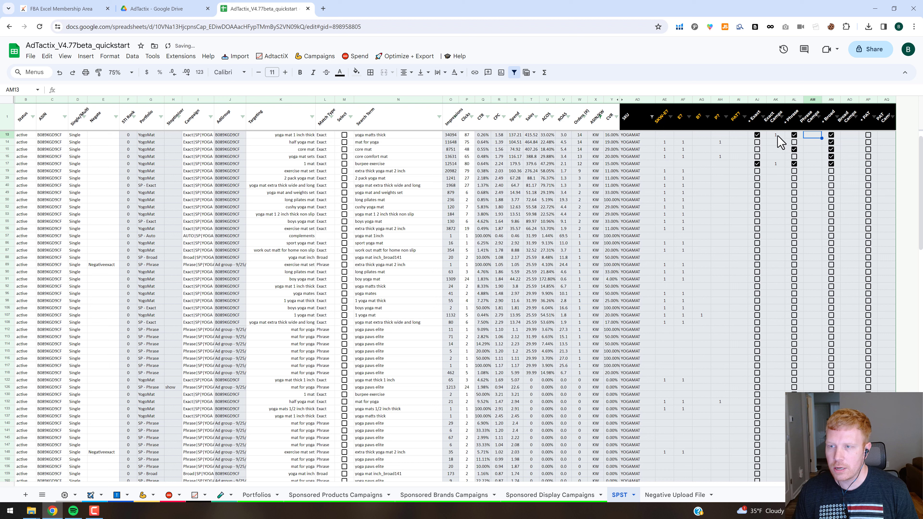
- Compare the exact campaign numbers of "yoga matts thick" and "burpee exercise" against the search terms and SKU
click(778, 136)
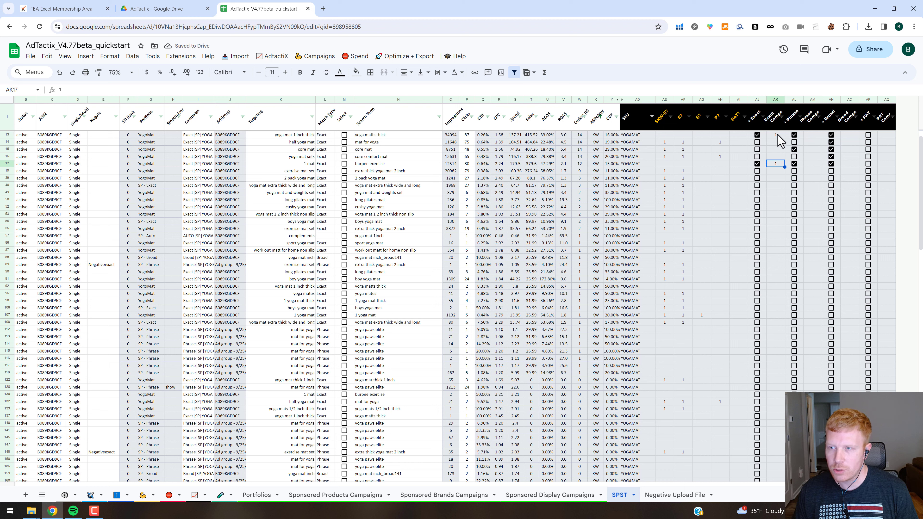
click(775, 164)
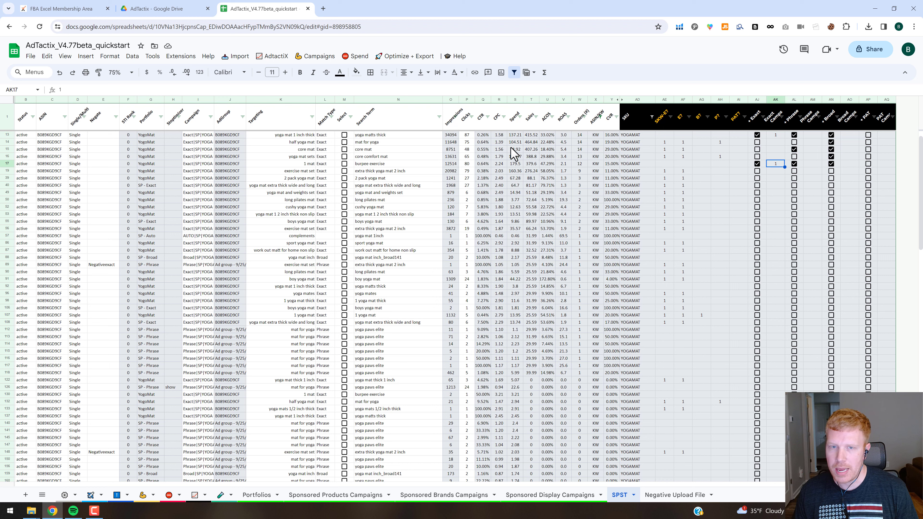
click(387, 136)
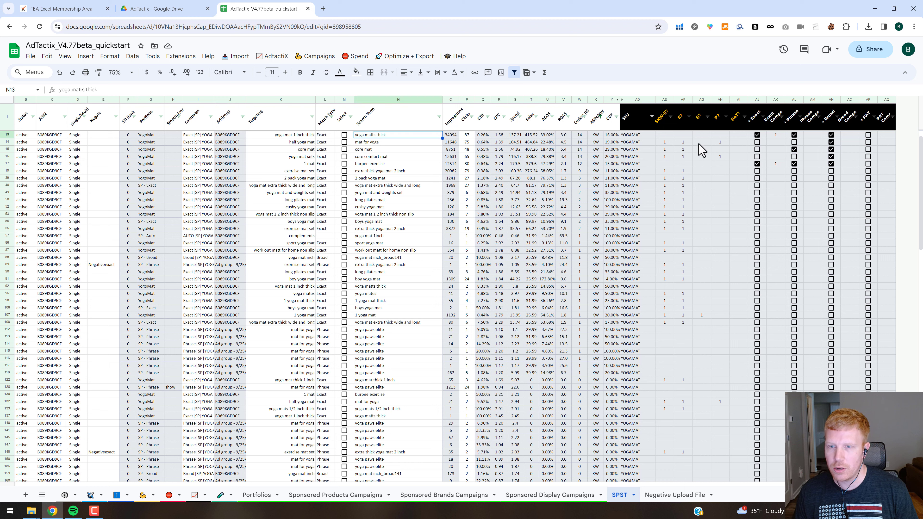
click(626, 149)
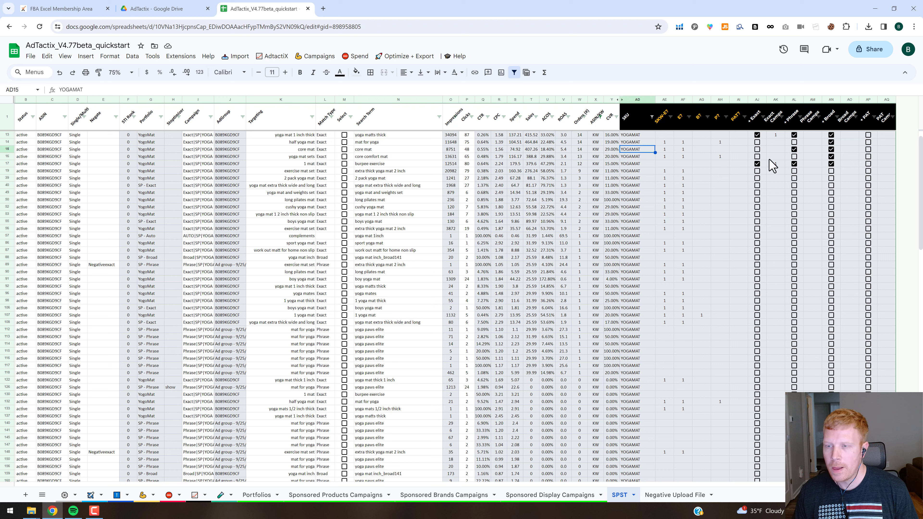
click(776, 164)
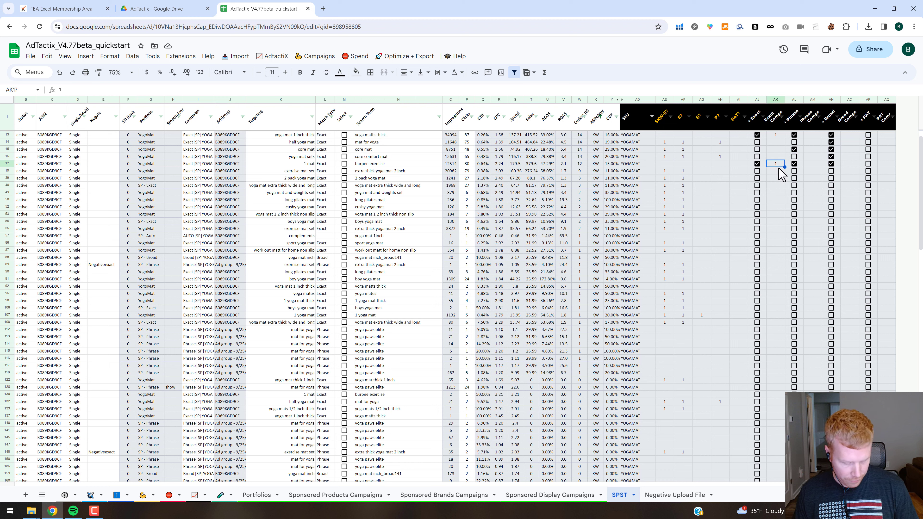
- Set the exact campaign number for "burpee exercise" to 2
text(2)
key(Up)
key(Up)
key(Up)
key(Up)
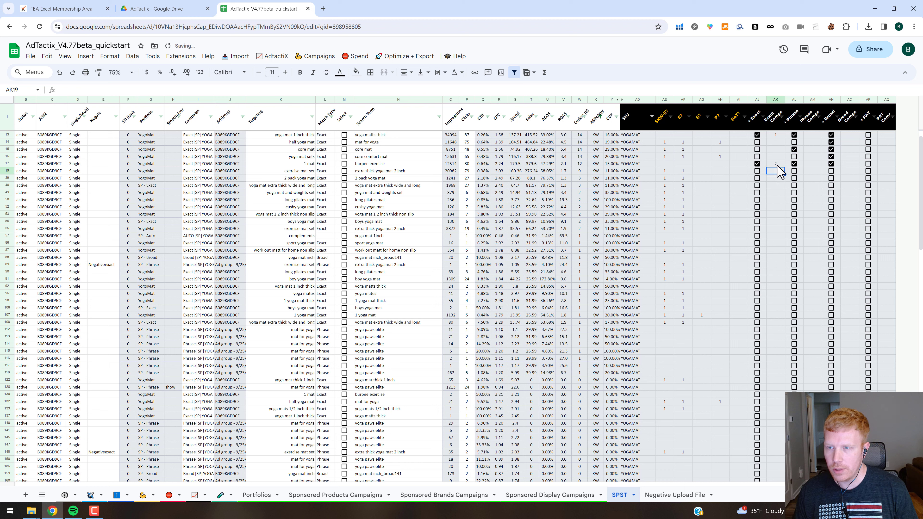
- Enter 1 as the phrase campaign number for "yoga matts thick", "core mat" and "burpee exercise"
click(813, 136)
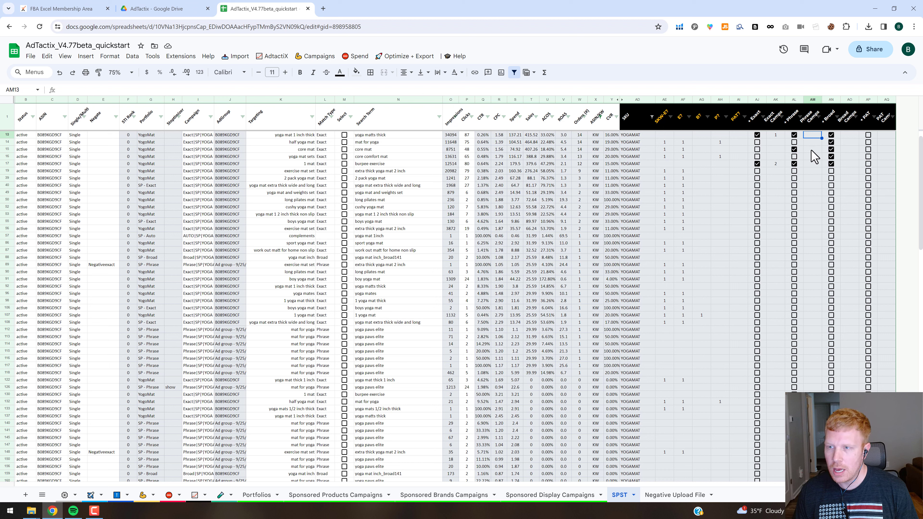
text(1)
click(811, 150)
text(1)
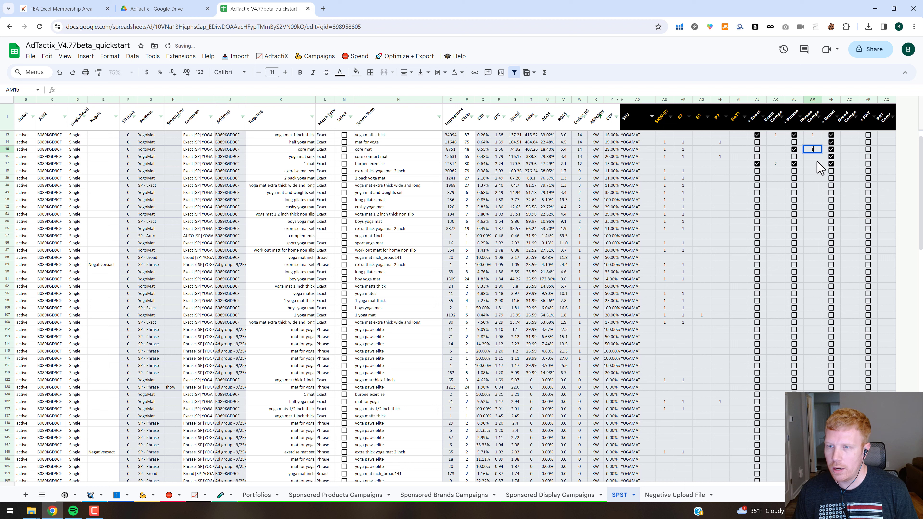
click(818, 163)
text(1)
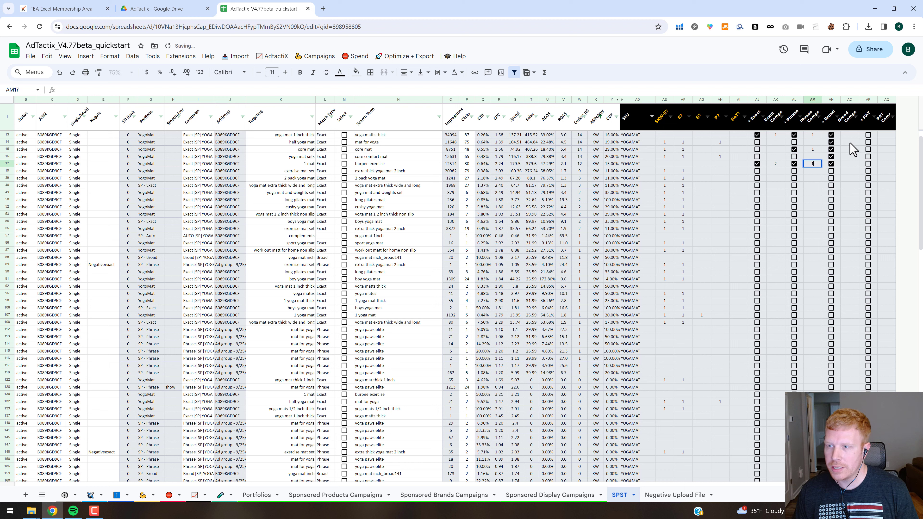
- Enter 1 as the broad campaign number for "yoga matts thick" and fill it down through "burpee exercise"
click(855, 137)
text(1)
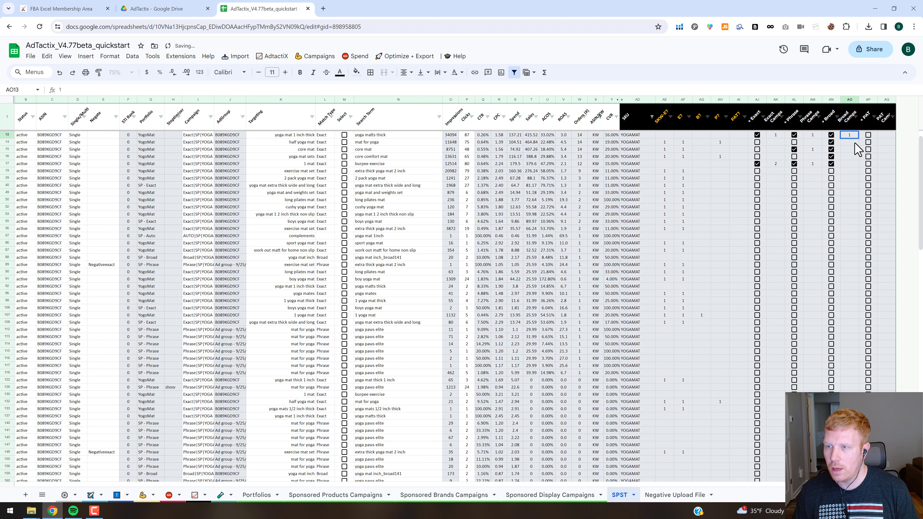
key(Return)
click(855, 137)
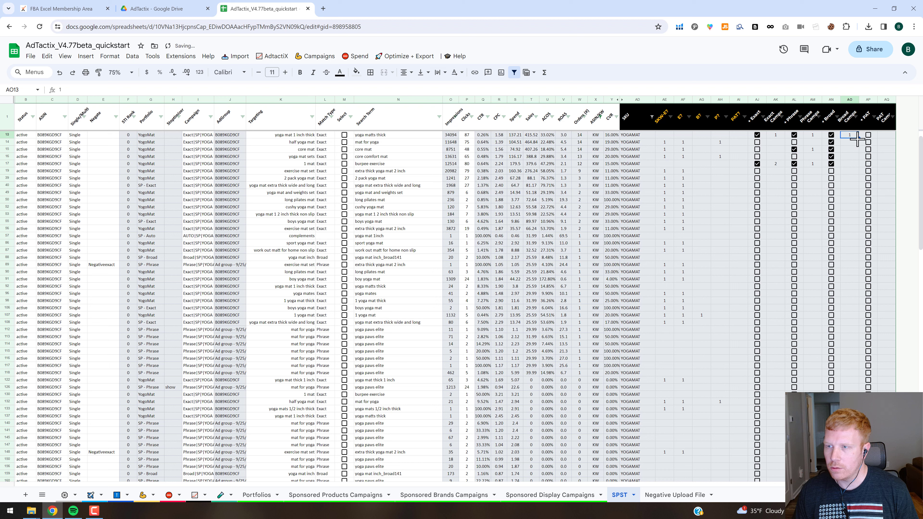
drag(857, 141, 855, 166)
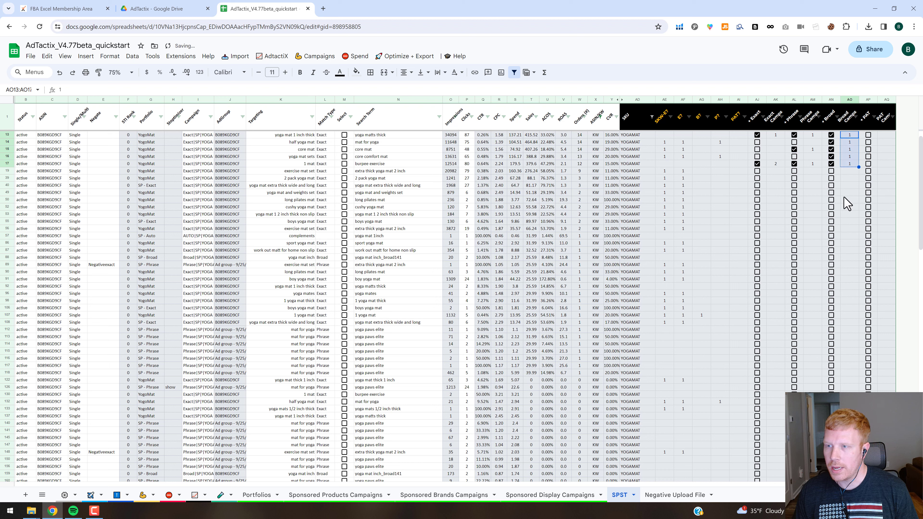
click(719, 194)
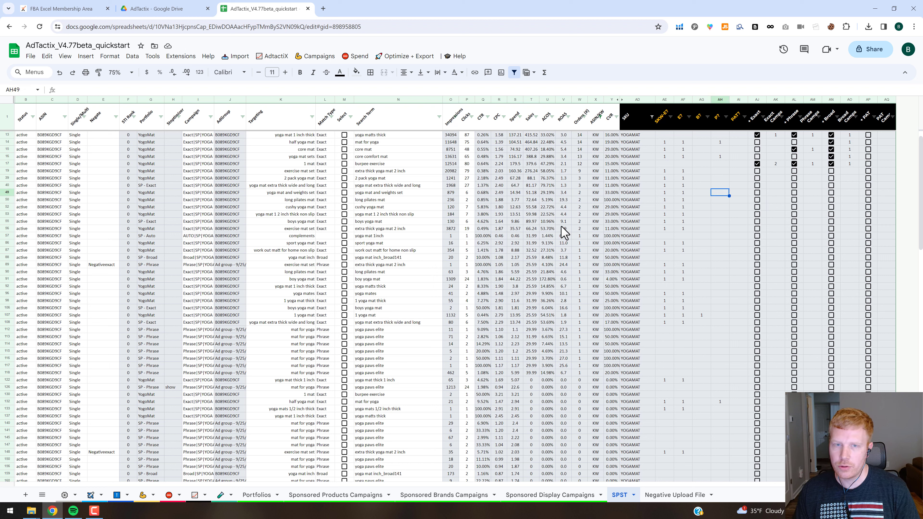
- Build campaigns from the marked search terms with ST Quick Harvest, choosing option 1 for Create Keywords
click(322, 58)
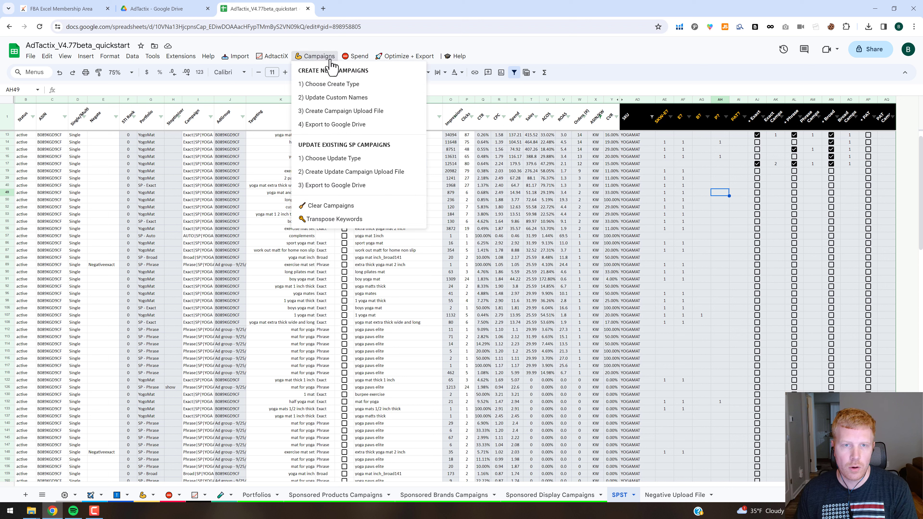
click(276, 59)
mouse_move(316, 60)
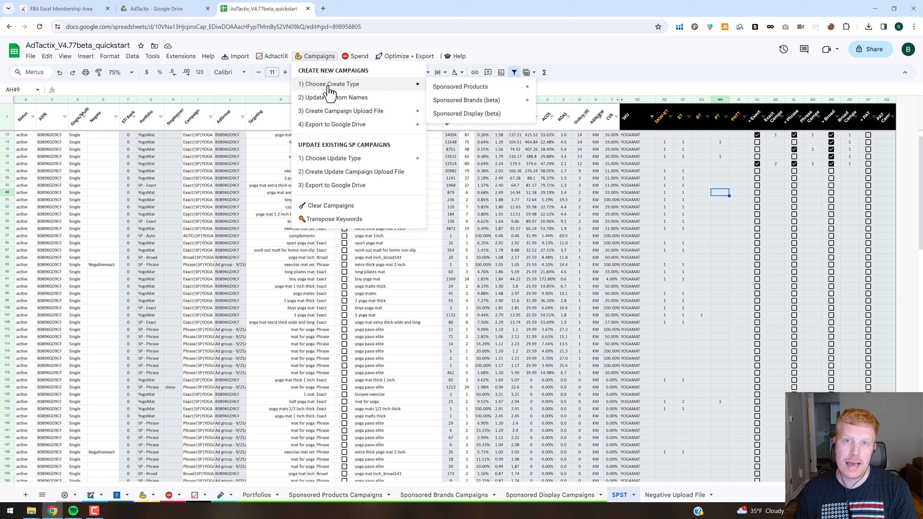
mouse_move(285, 60)
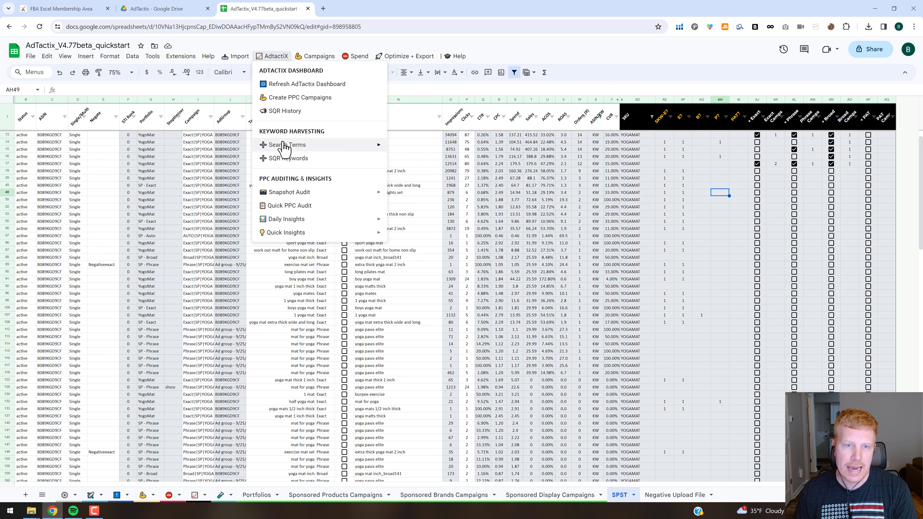
mouse_move(305, 145)
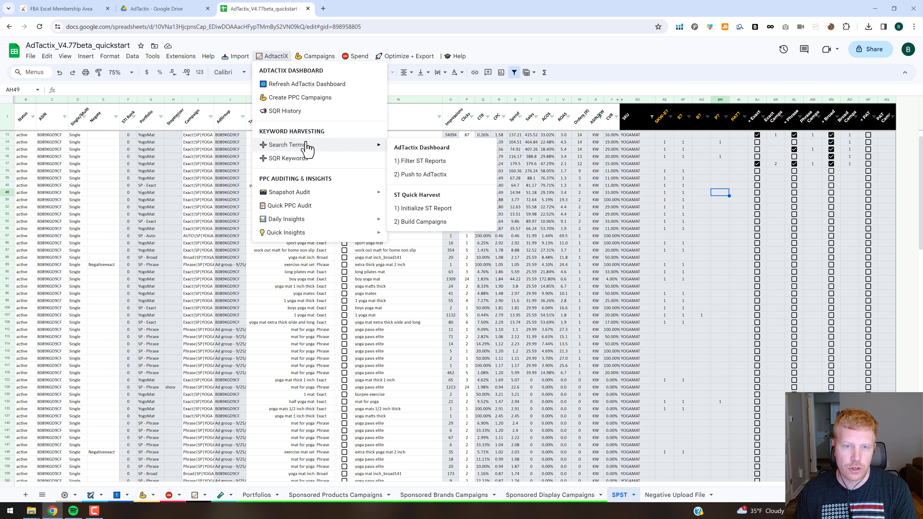
click(422, 223)
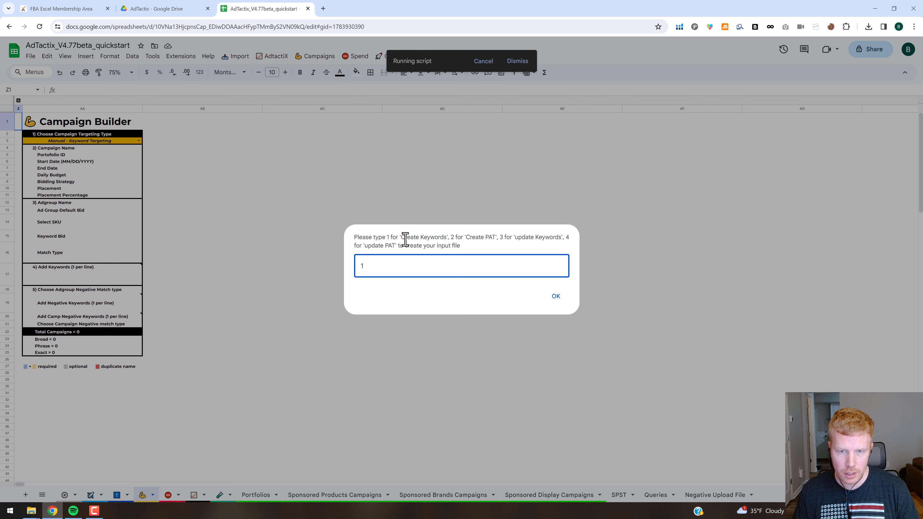
key(Return)
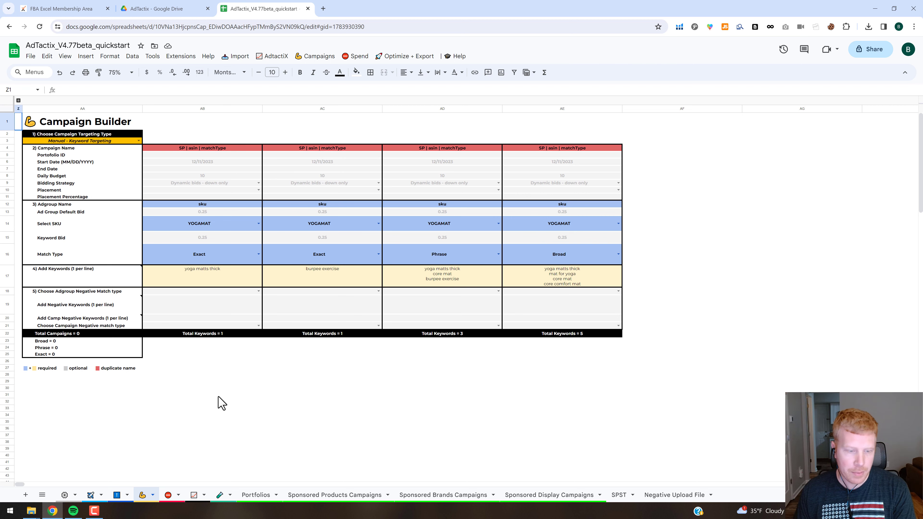
- Examine the Campaign Builder Naming Tool settings: the campaign and ad group set orders, ad type variable, SKW Mode and delimiter options
click(68, 496)
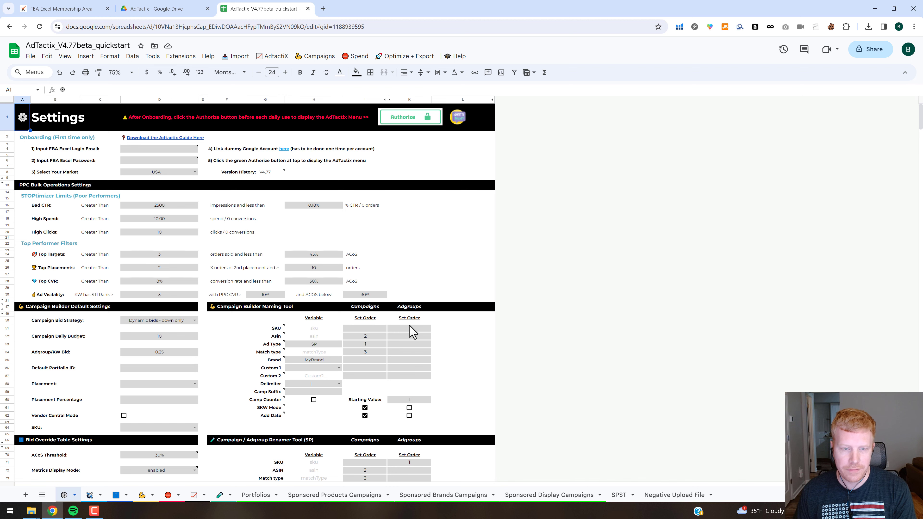
scroll(408, 329, down, 1)
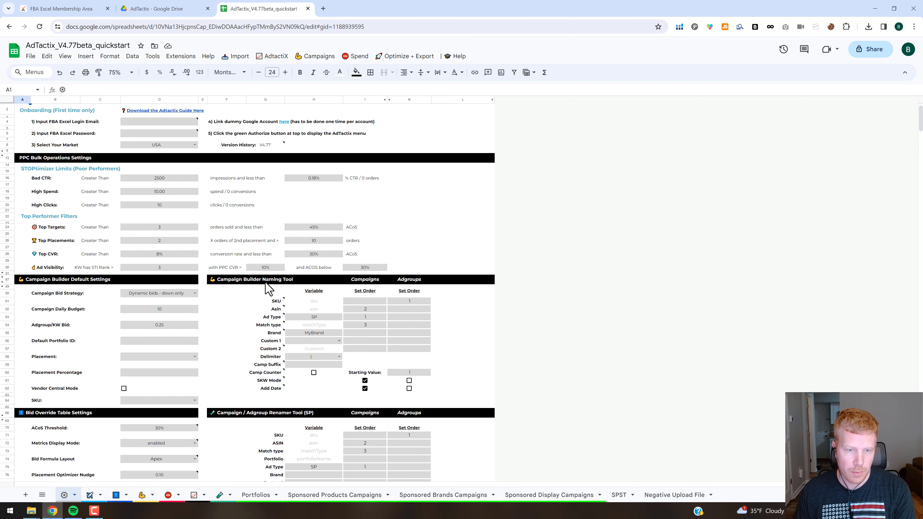
click(365, 316)
click(365, 309)
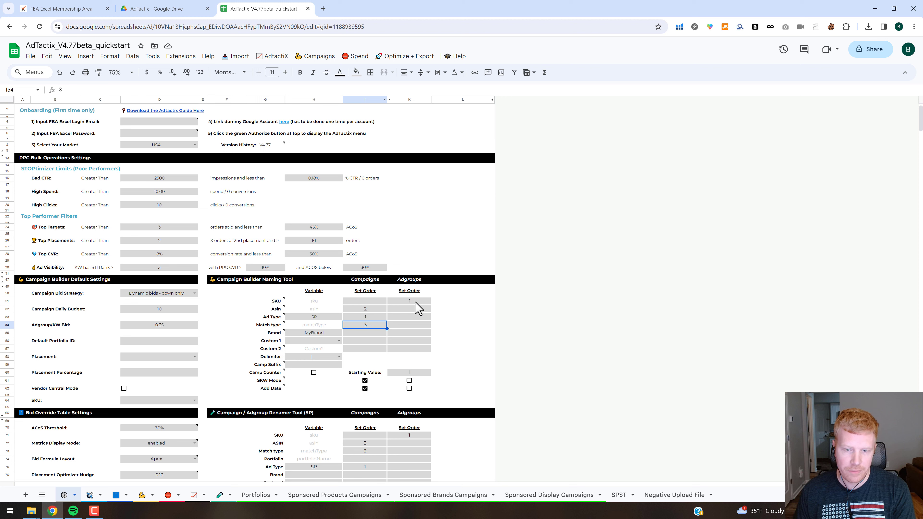
click(404, 303)
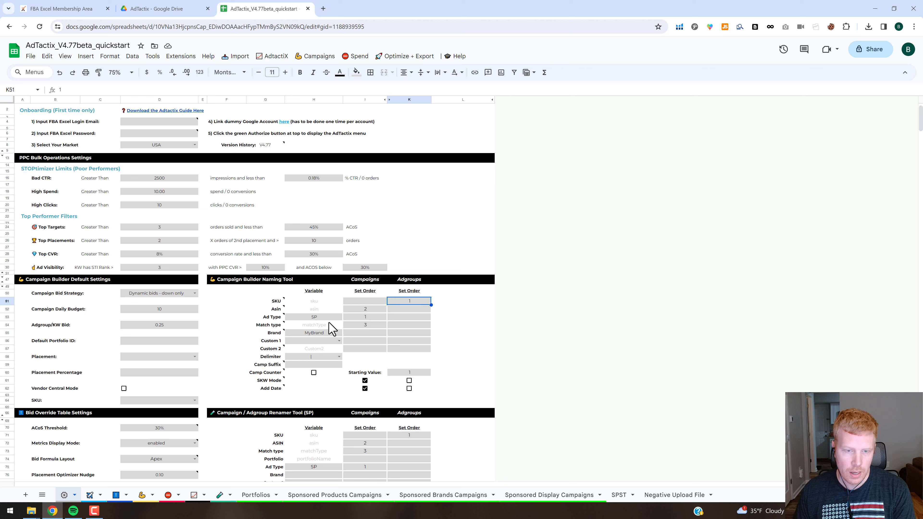
click(314, 320)
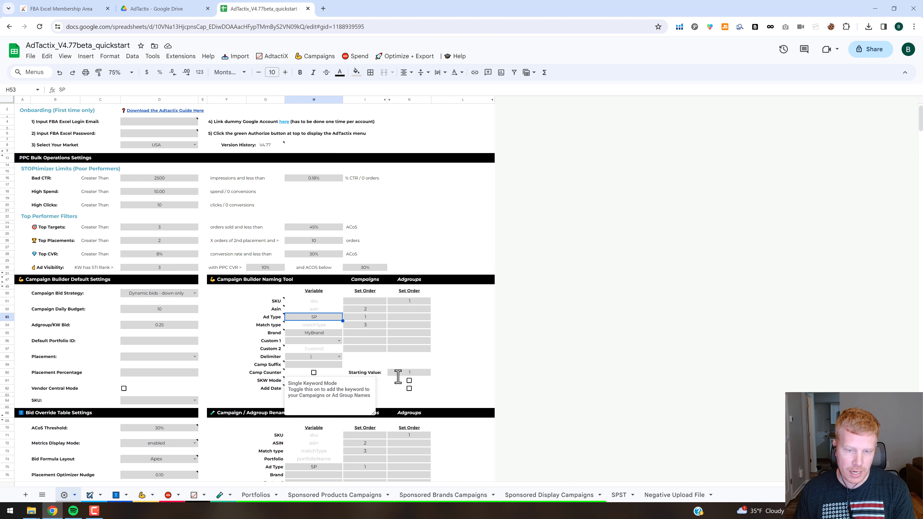
click(467, 368)
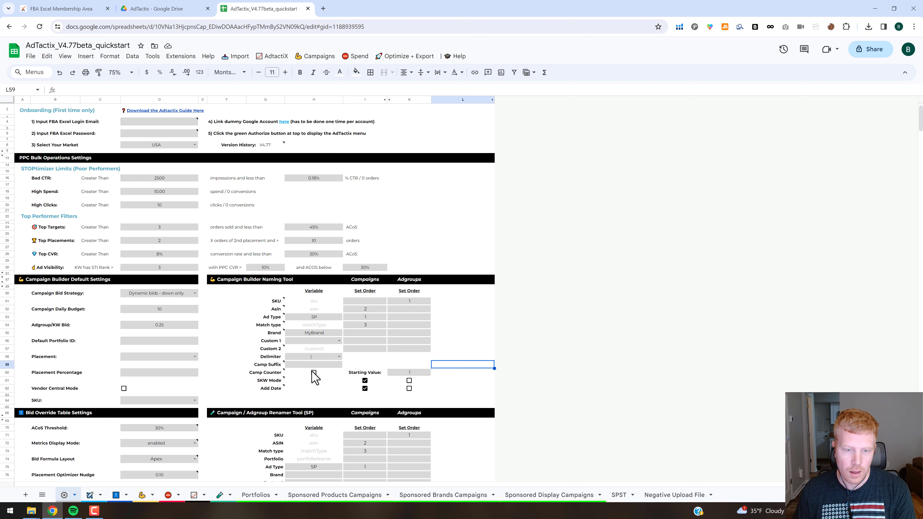
click(339, 356)
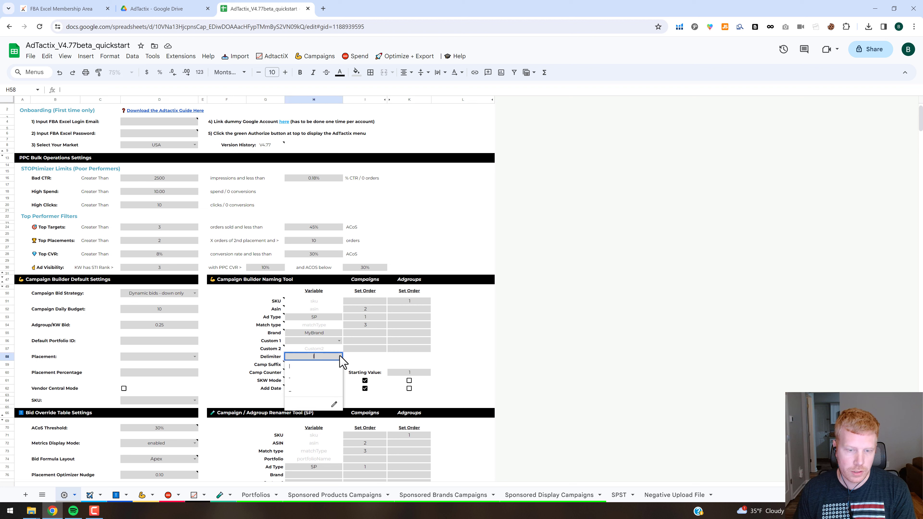
click(447, 342)
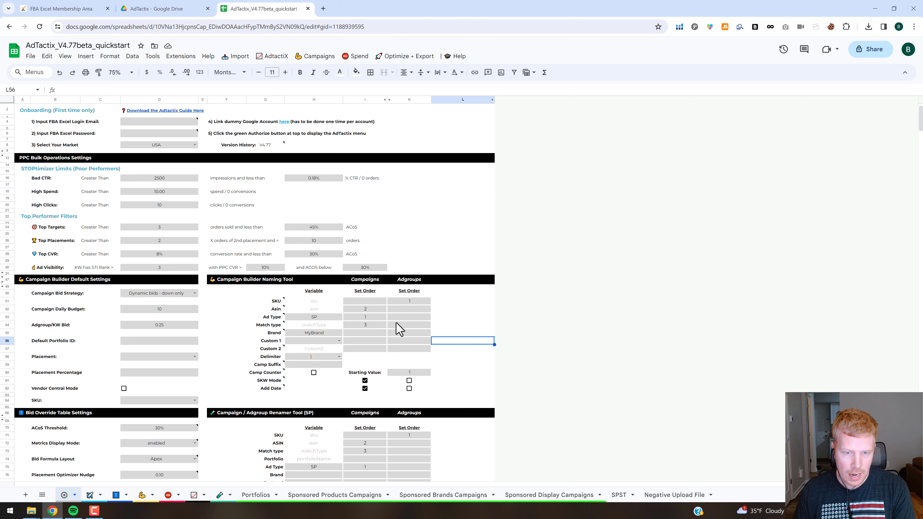
- Update the Campaign Builder's campaign and ad group names to the custom naming criteria
click(143, 495)
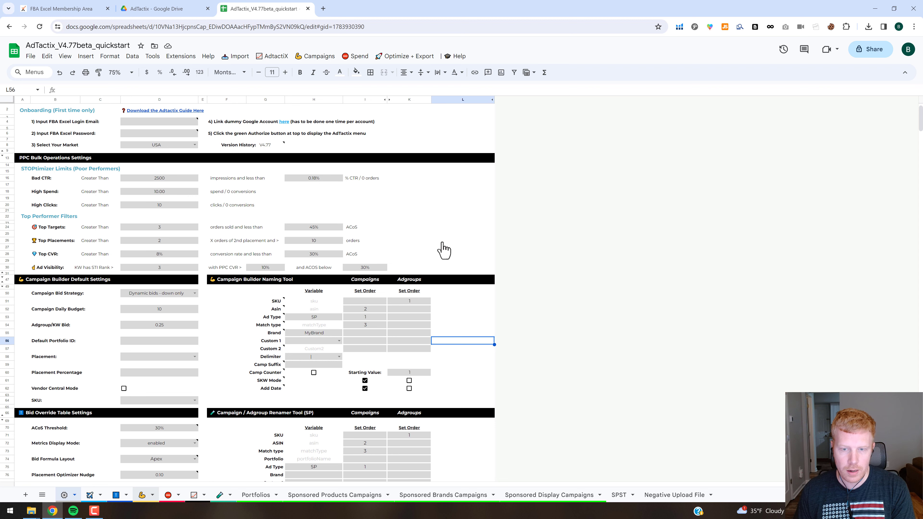
click(319, 58)
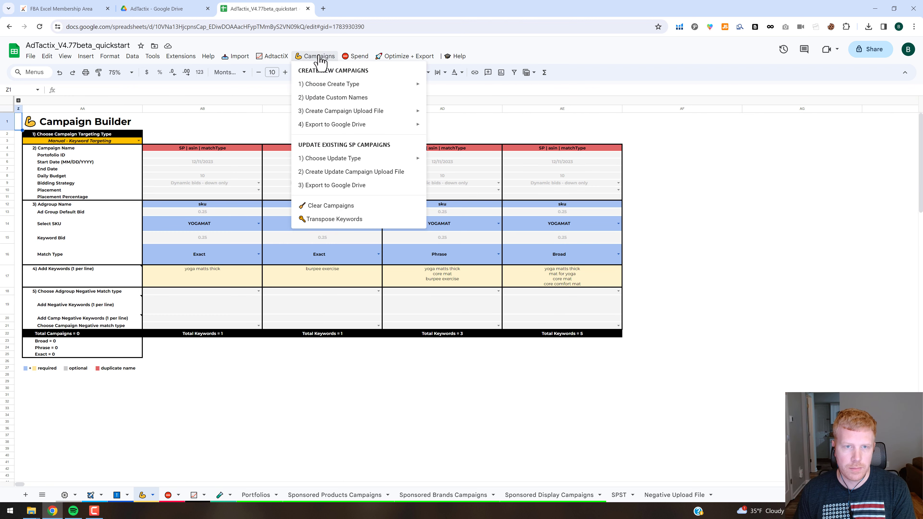
click(326, 98)
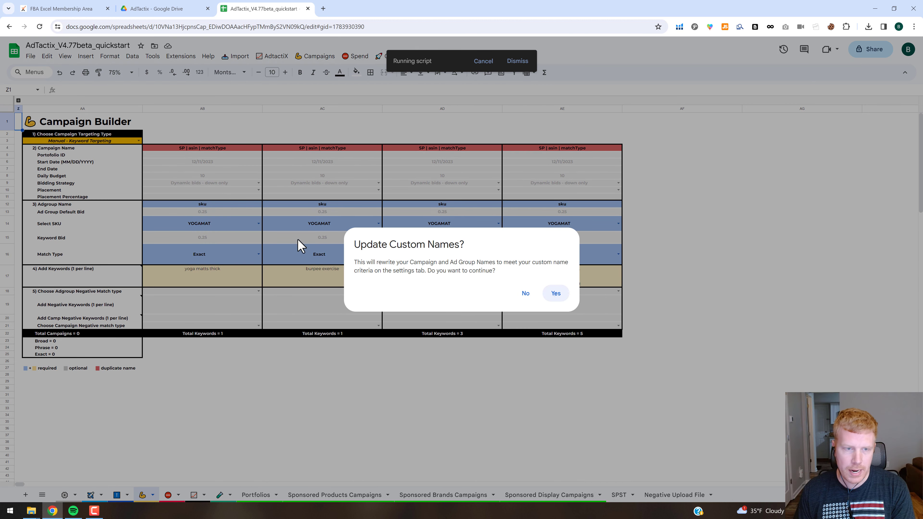
key(Return)
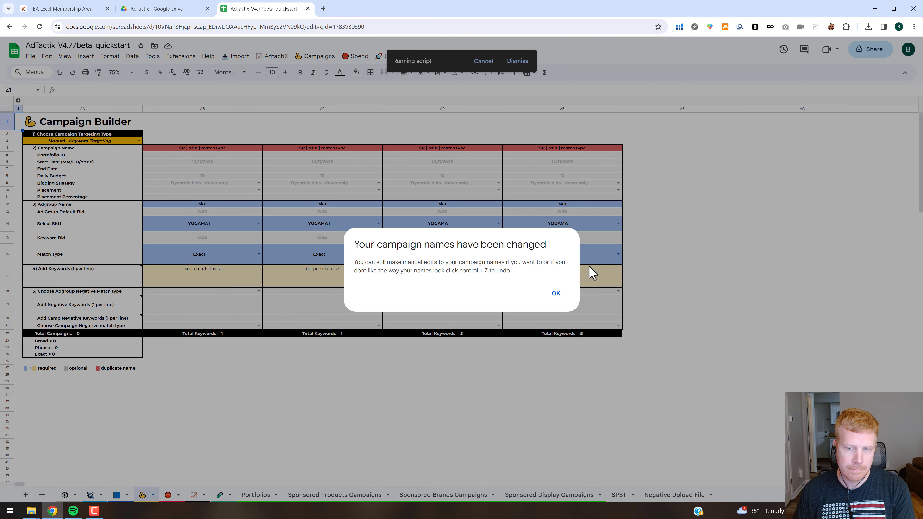
click(556, 293)
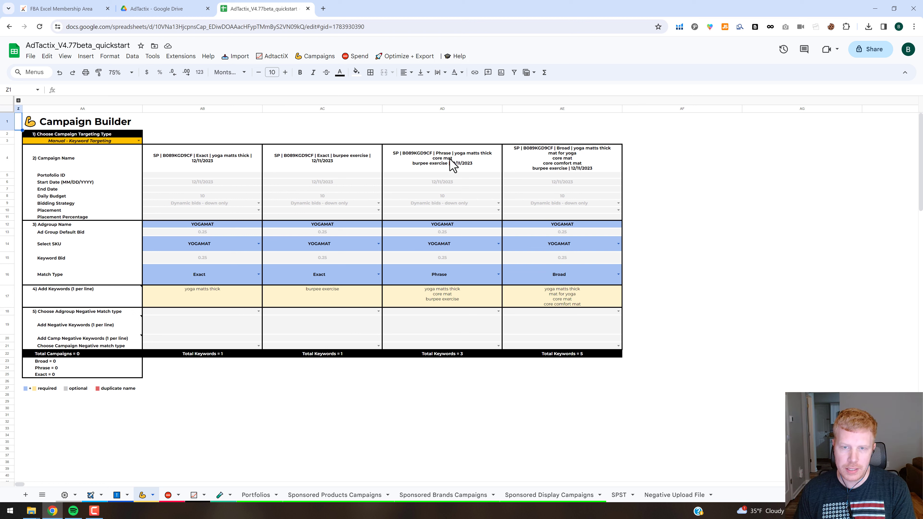
- Replace the keyword list in the Broad campaign's name with "multikw", keeping the prefix and date
click(472, 162)
click(527, 167)
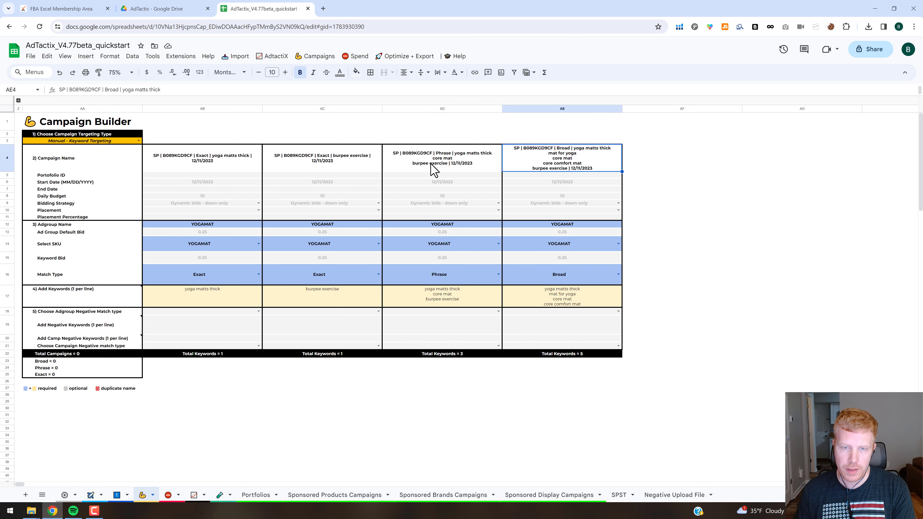
drag(282, 94, 283, 142)
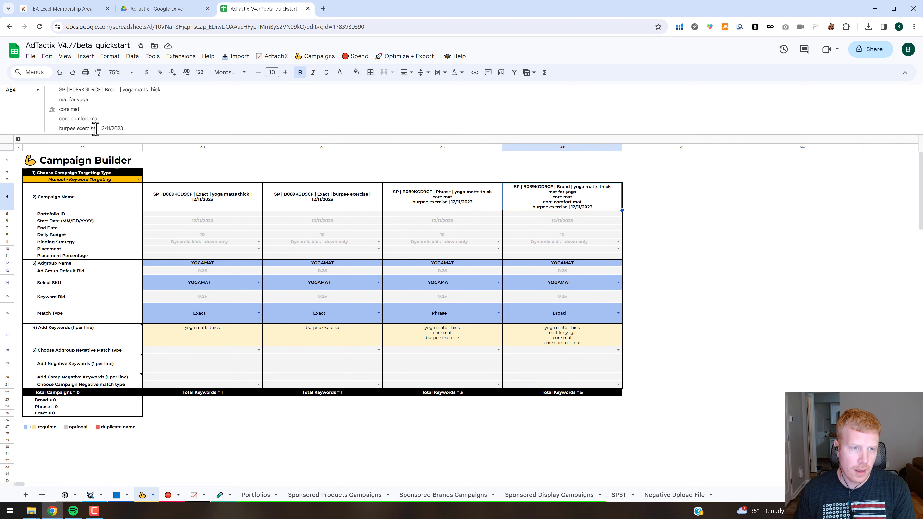
drag(96, 128, 126, 94)
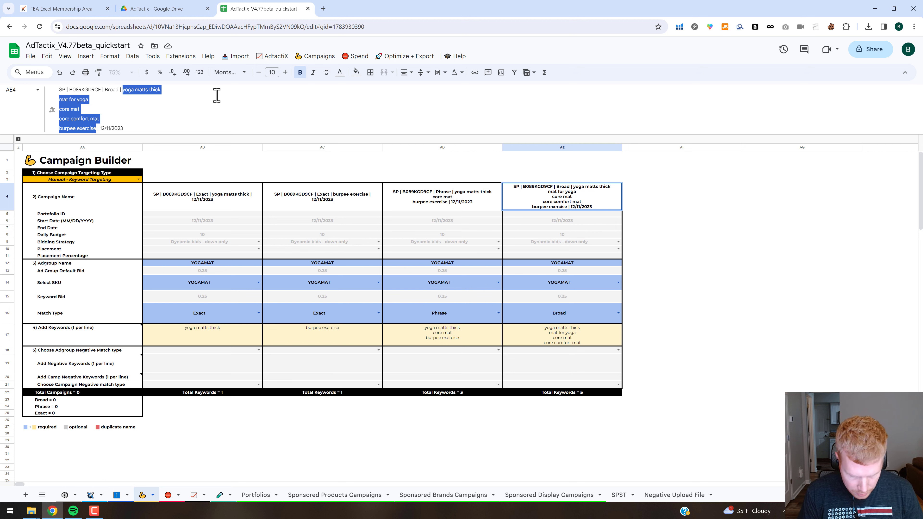
text(multikw)
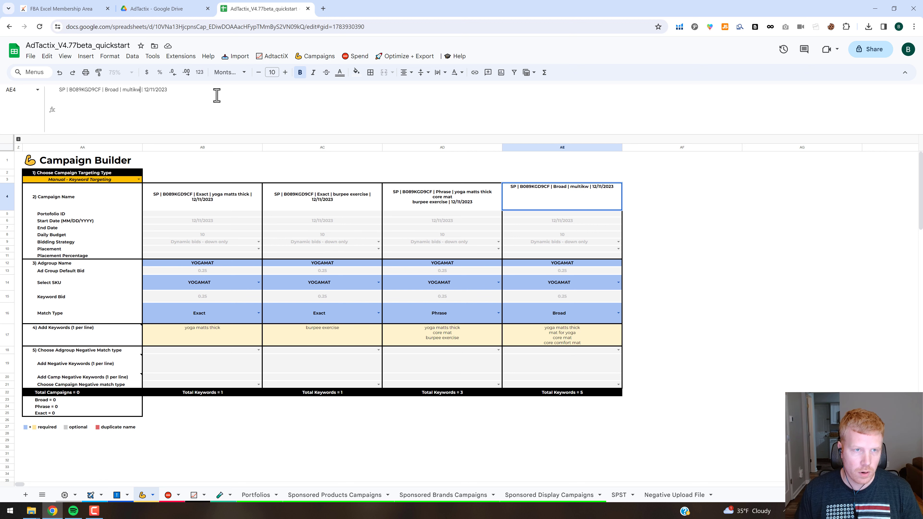
key(Tab)
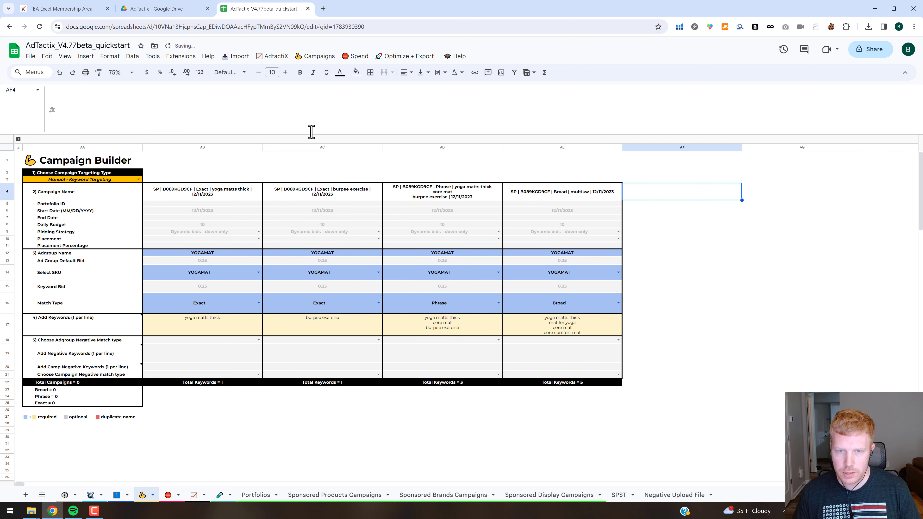
- Replace the keyword list in the Phrase campaign's name with "multikw", keeping the prefix and date
key(Left)
key(Left)
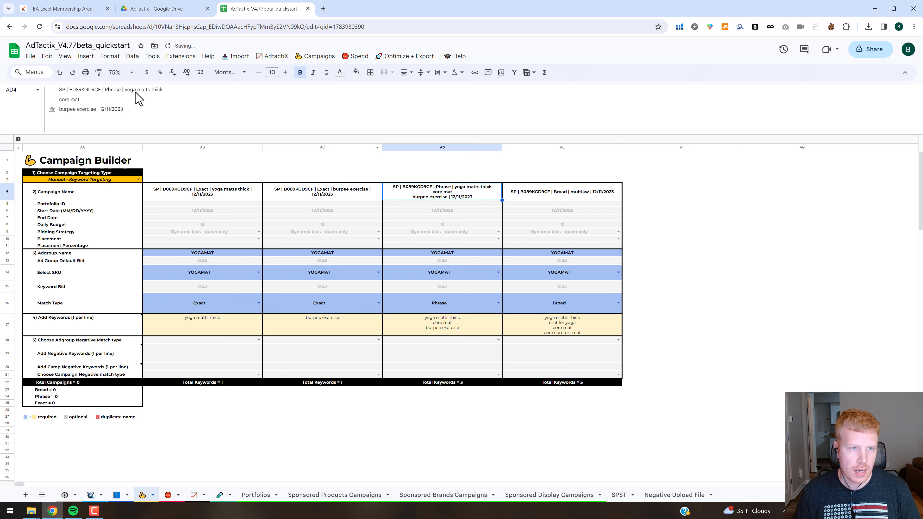
click(122, 95)
drag(122, 95, 96, 110)
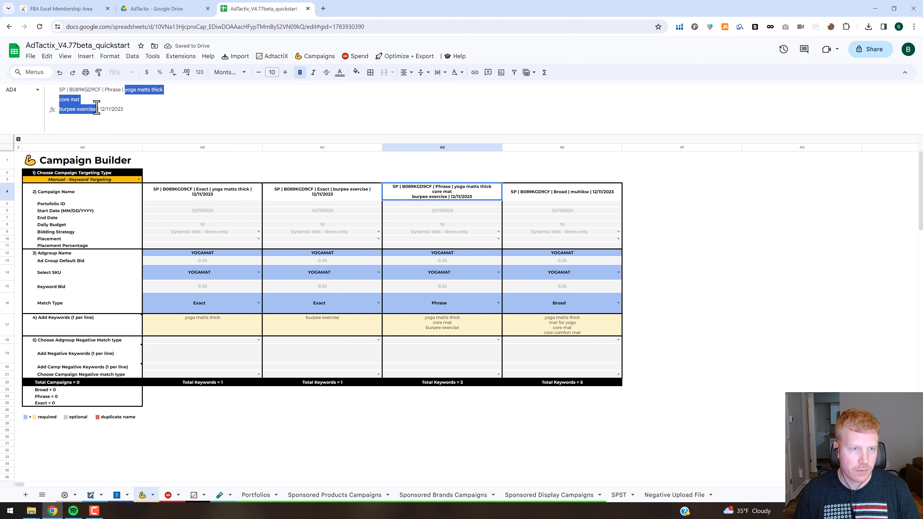
text(multikw)
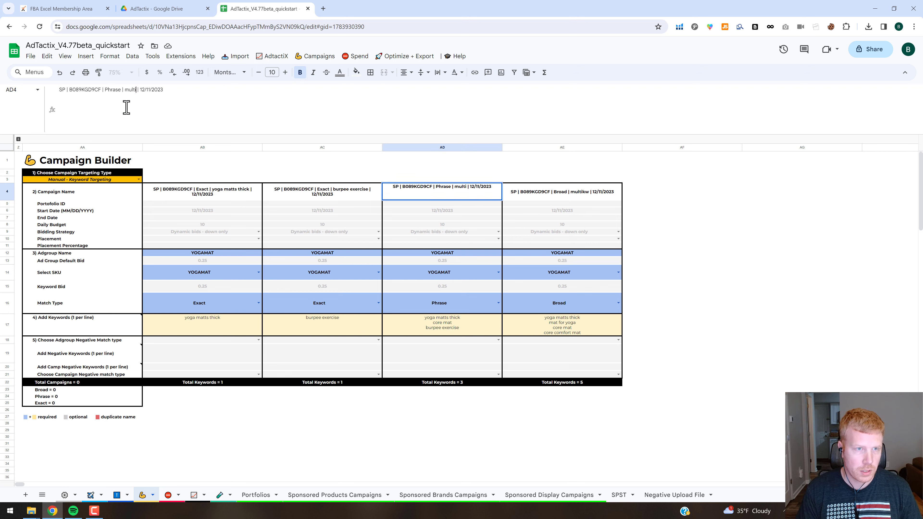
key(Return)
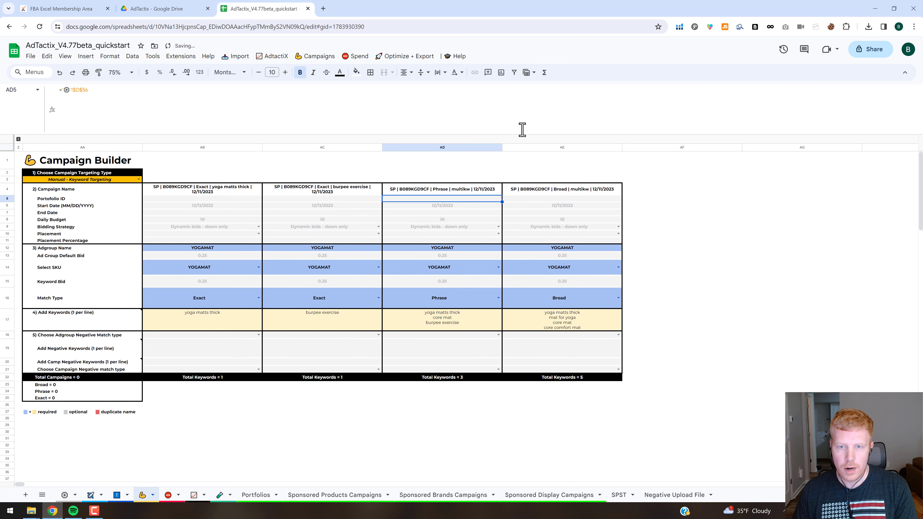
drag(290, 135, 286, 85)
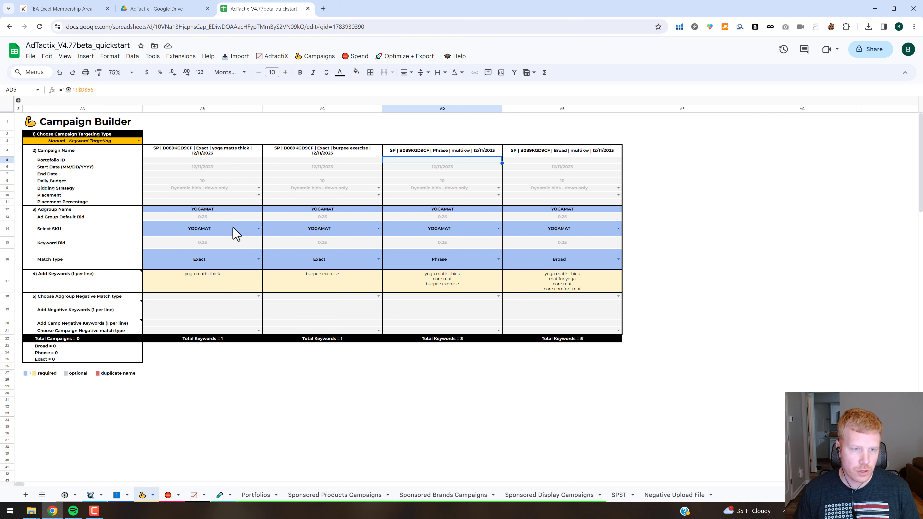
- Add "sku2" on a second line below YOGAMAT in the SKU selection of the yoga matts thick Exact campaign
click(216, 229)
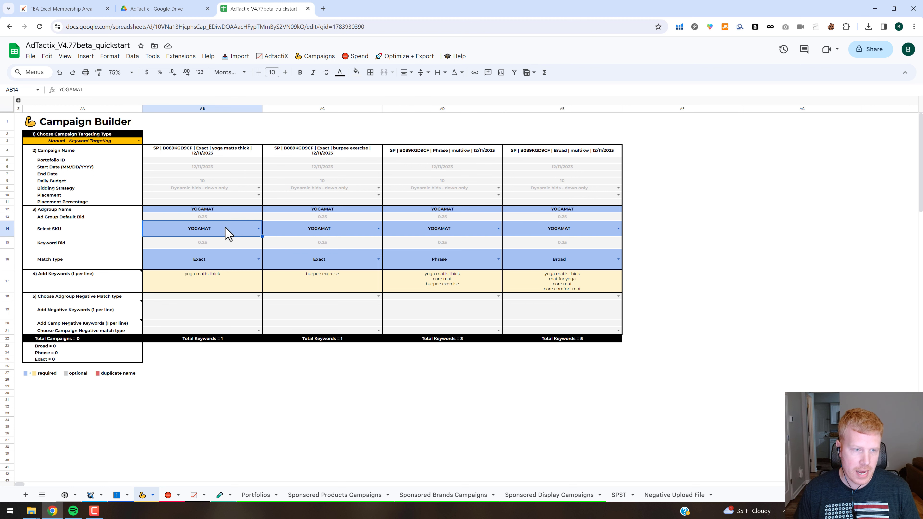
double_click(225, 229)
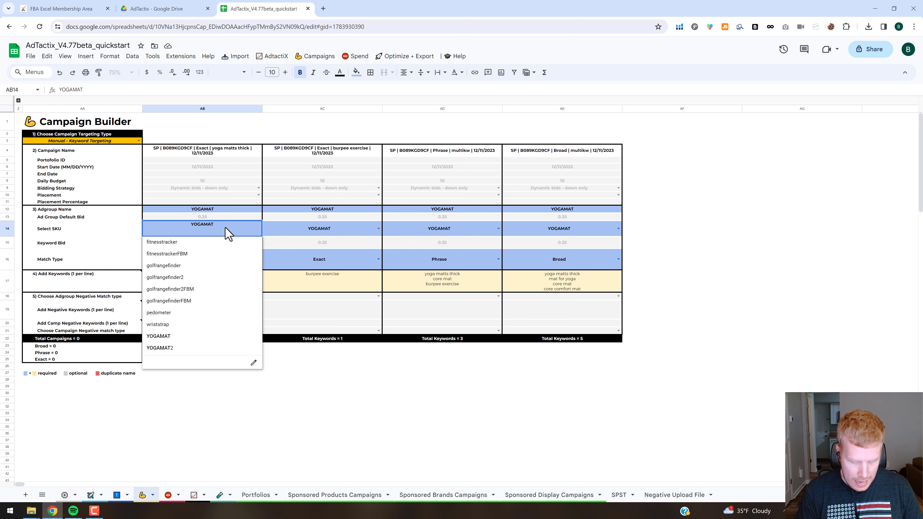
text(u2)
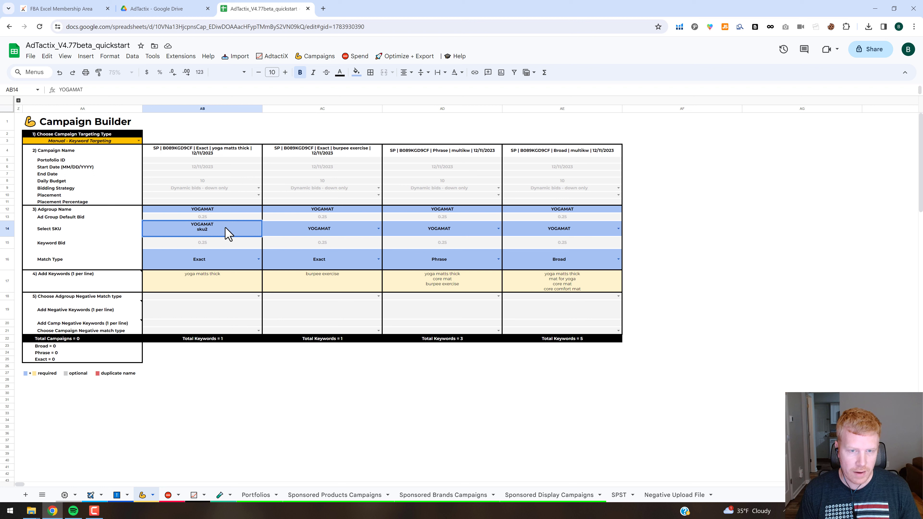
key(Return)
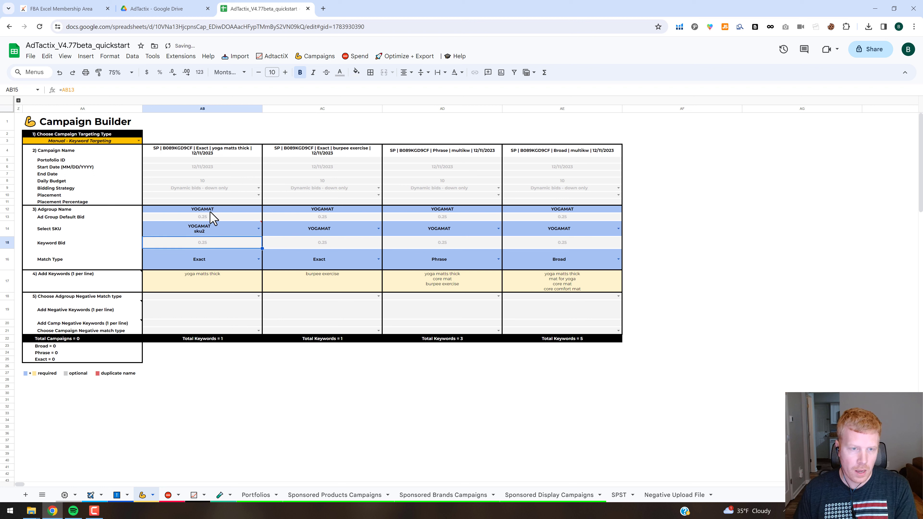
click(198, 210)
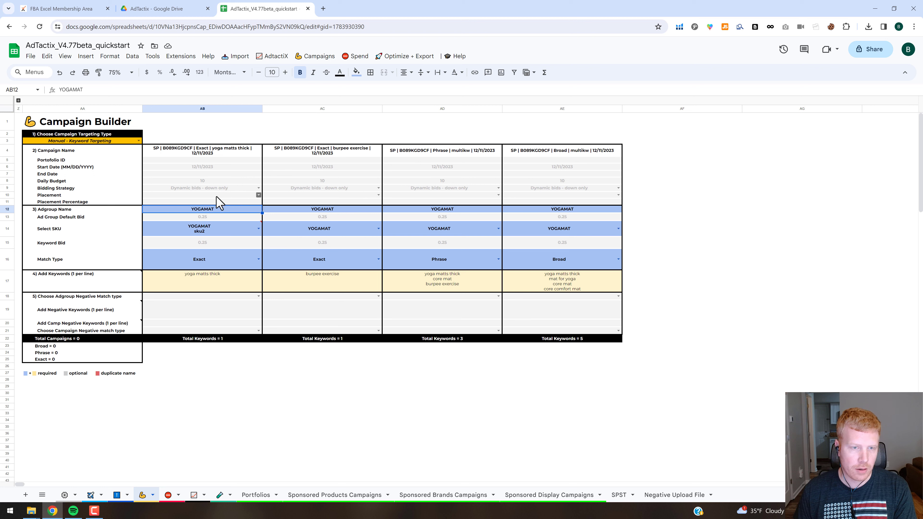
- Set the yoga matts thick Exact campaign's placement to placementTop with a placement percentage of 25
click(258, 195)
click(170, 217)
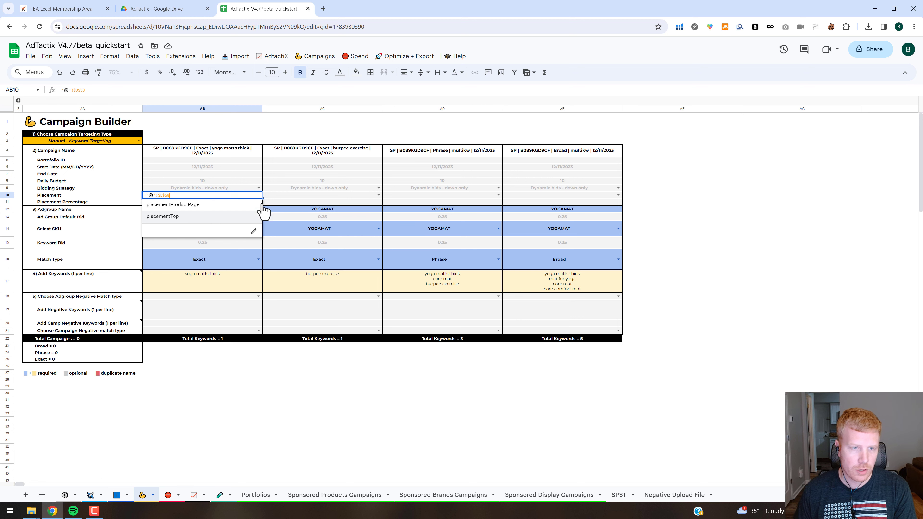
click(246, 202)
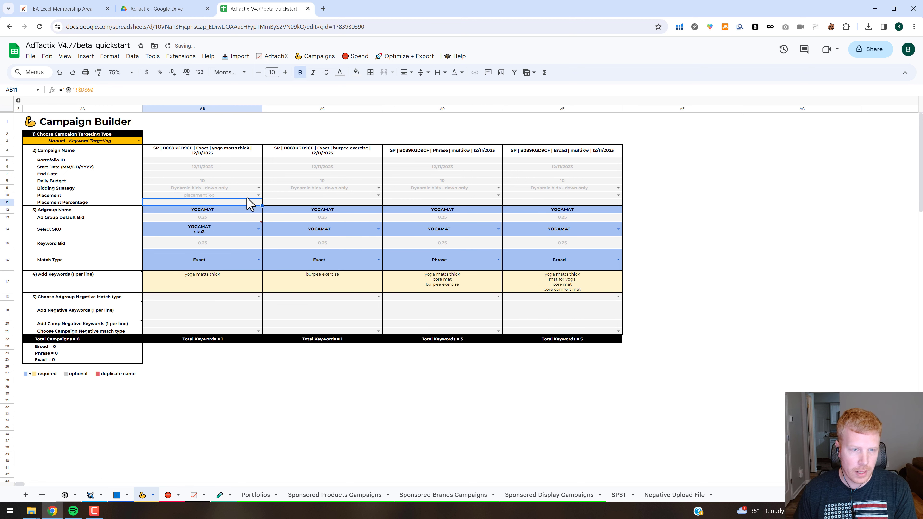
text(25)
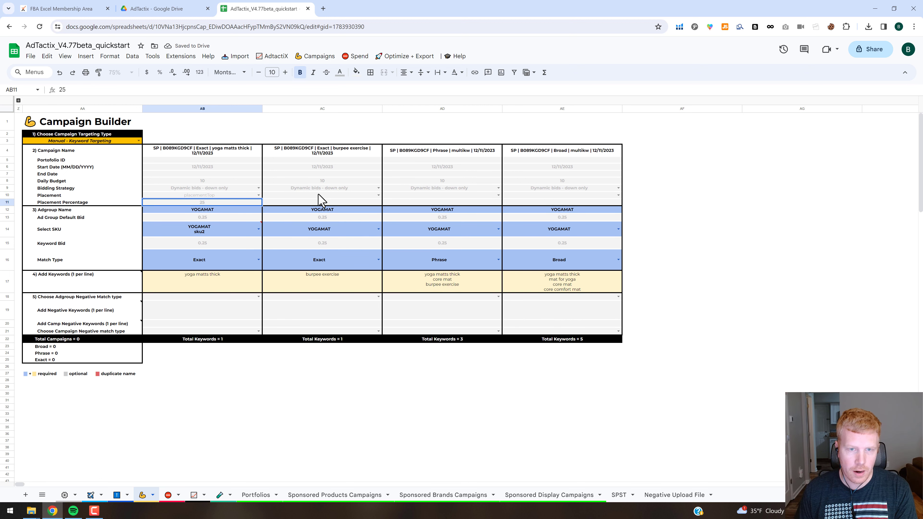
- Set the daily budget of the burpee exercise Exact campaign to 20
click(380, 180)
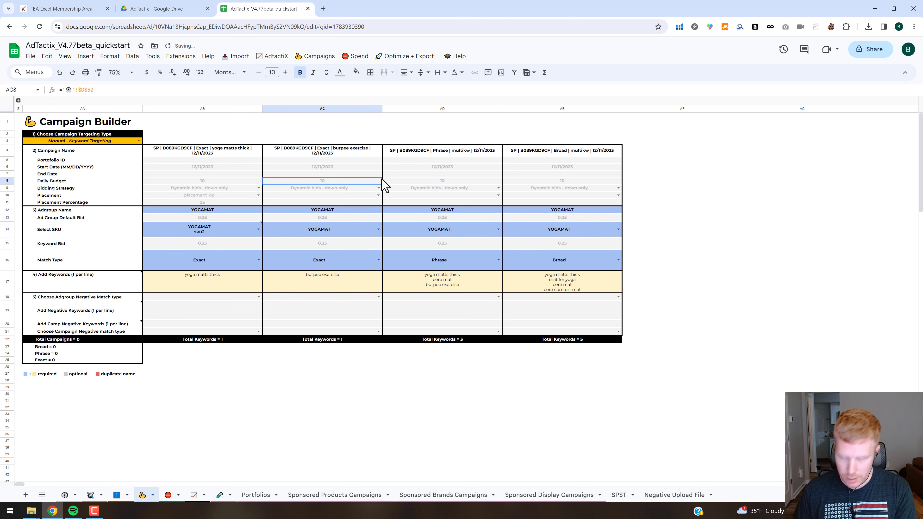
text(20)
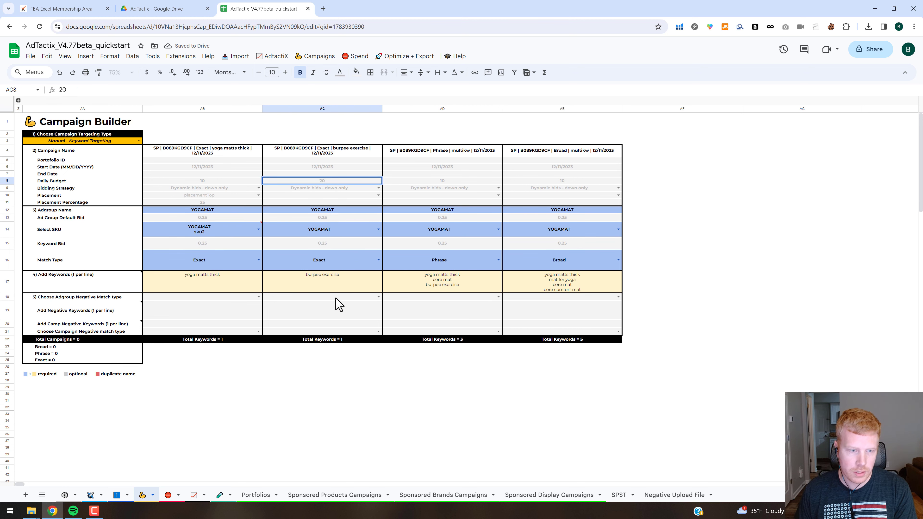
click(372, 308)
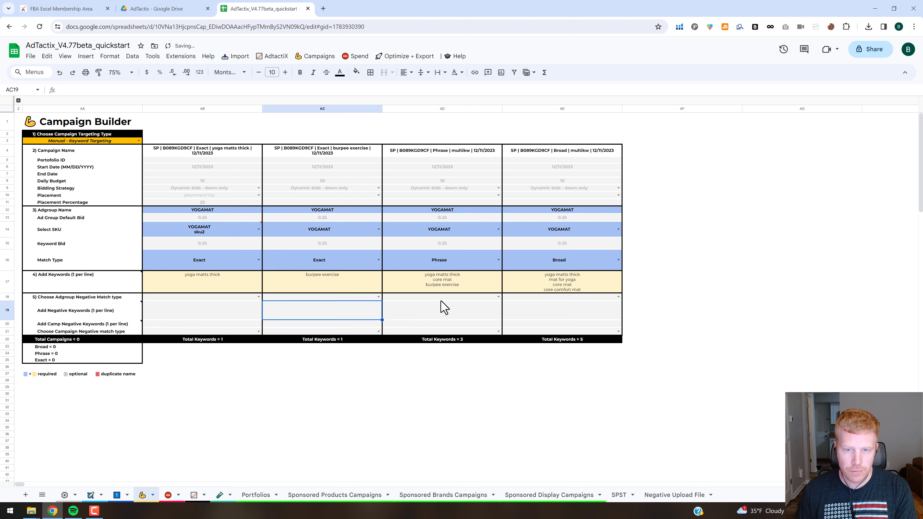
click(464, 308)
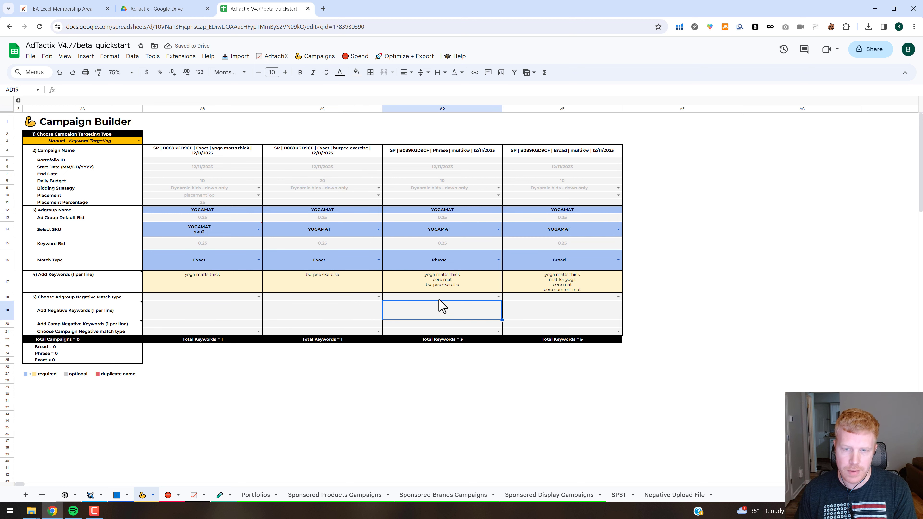
click(454, 286)
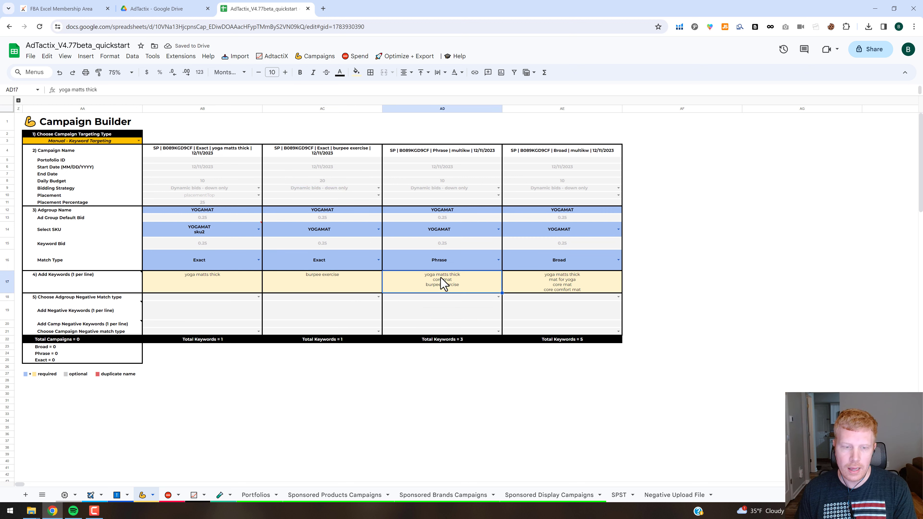
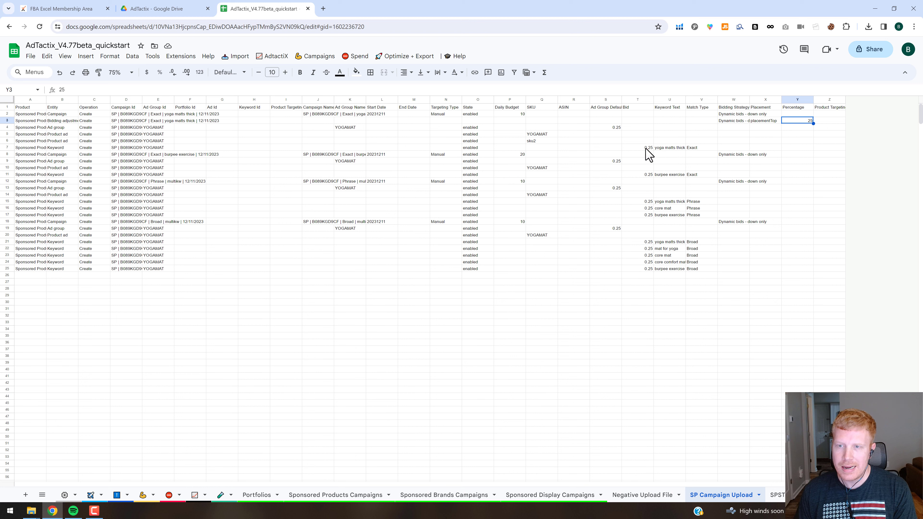
- Check the bids of the exact and phrase keyword rows in the SP Campaign Upload sheet
click(649, 148)
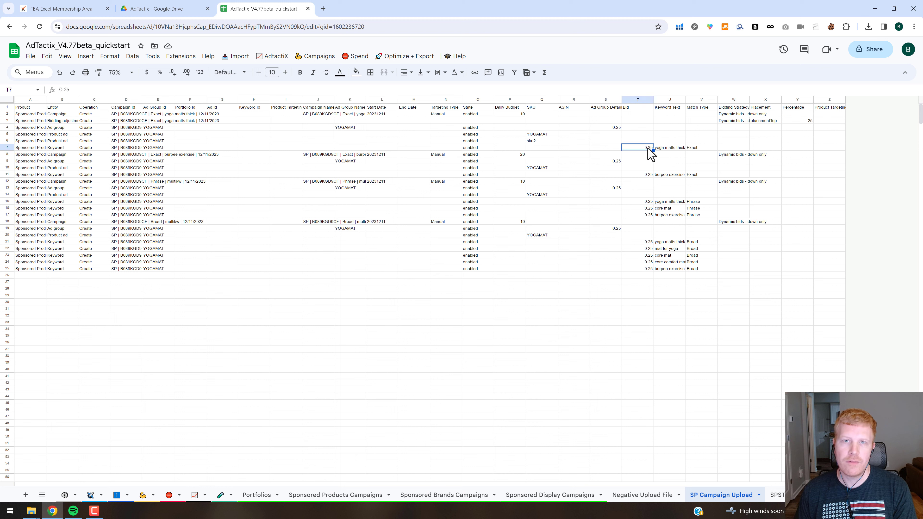
click(648, 175)
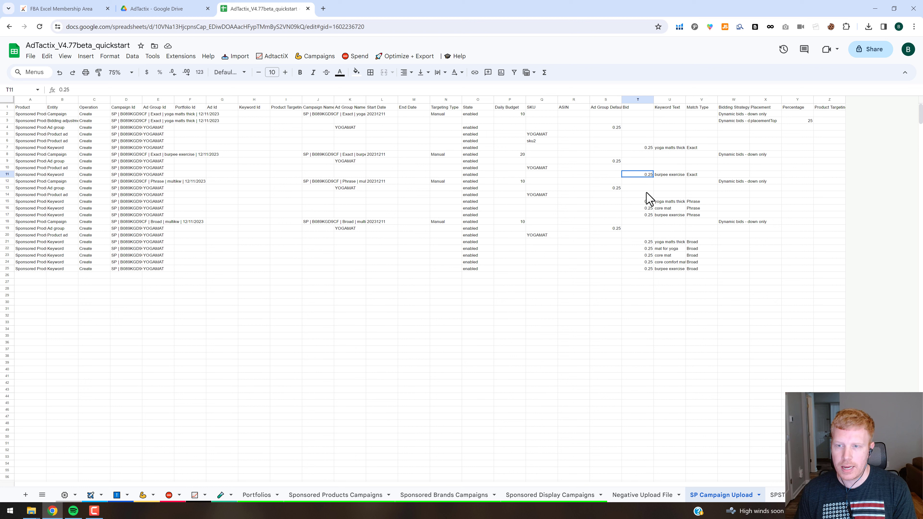
click(648, 209)
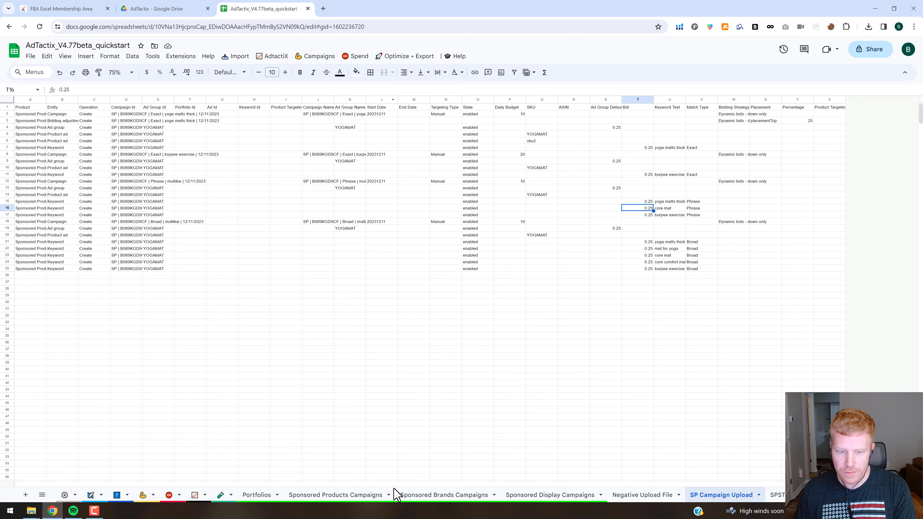
- Remove the campaign level negatives from the Sponsored Products Campaigns sheet in preparation for the bulk file export
click(325, 495)
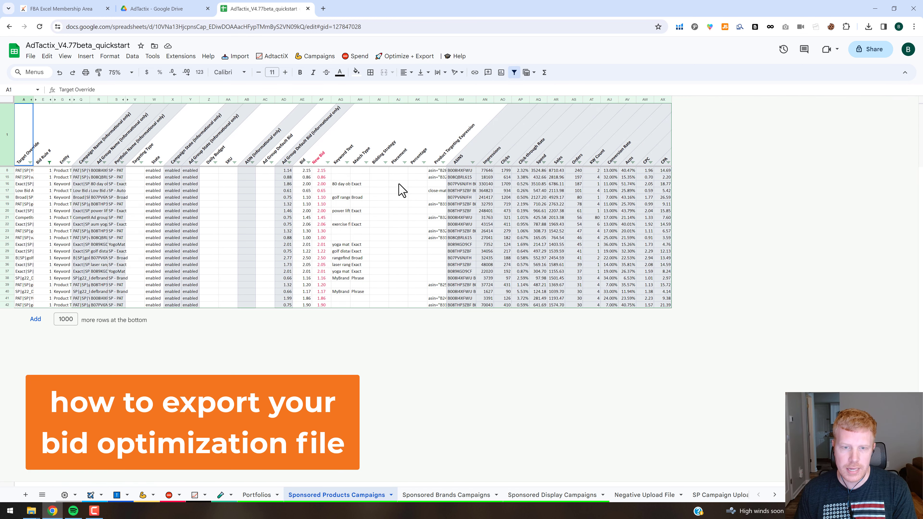
click(398, 58)
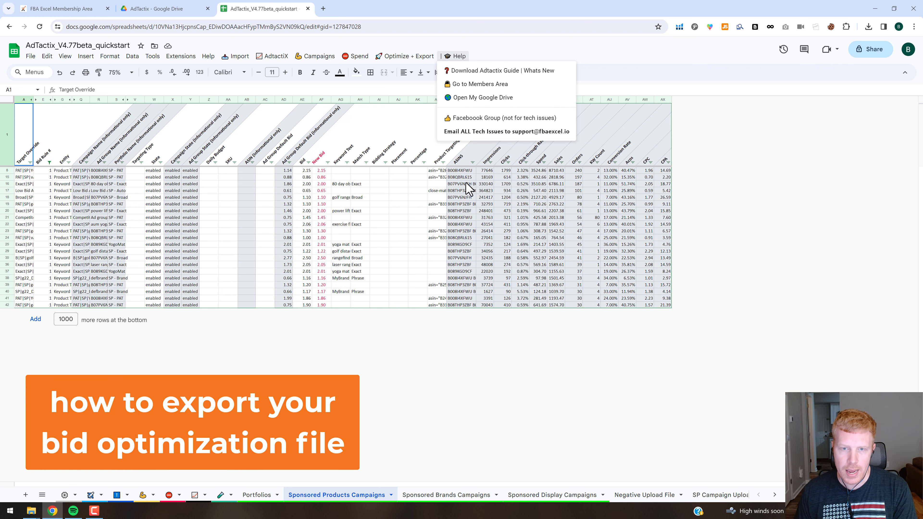
mouse_move(399, 59)
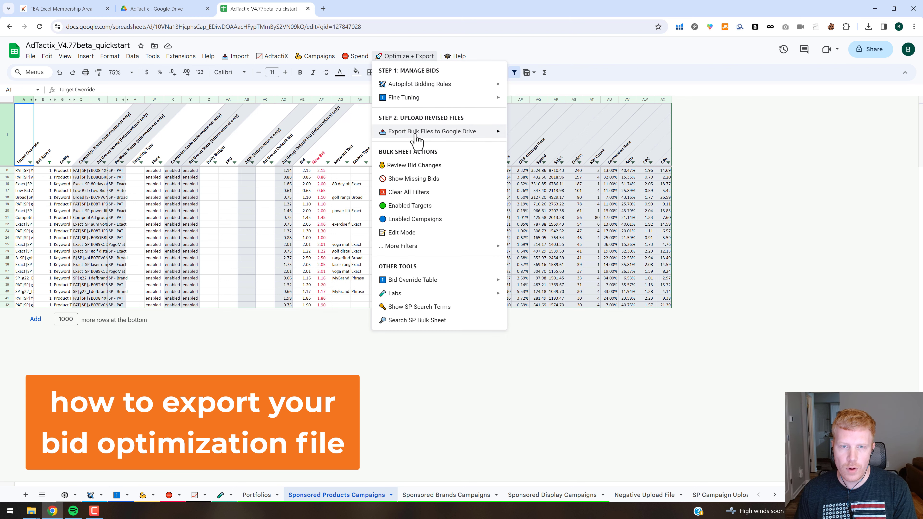
mouse_move(433, 131)
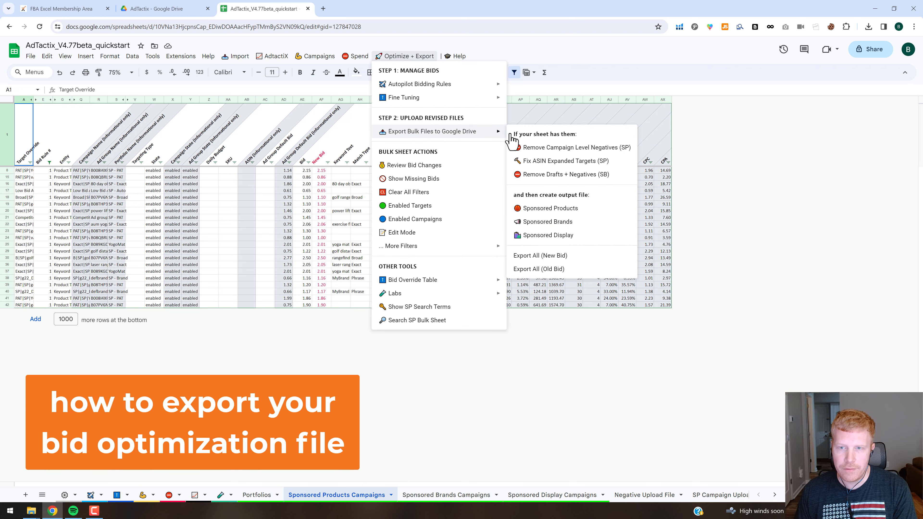
click(560, 149)
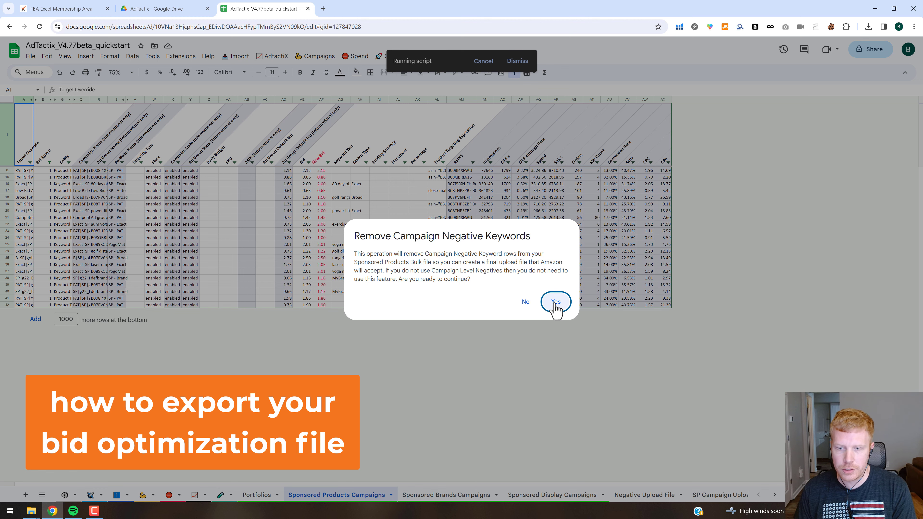
key(Return)
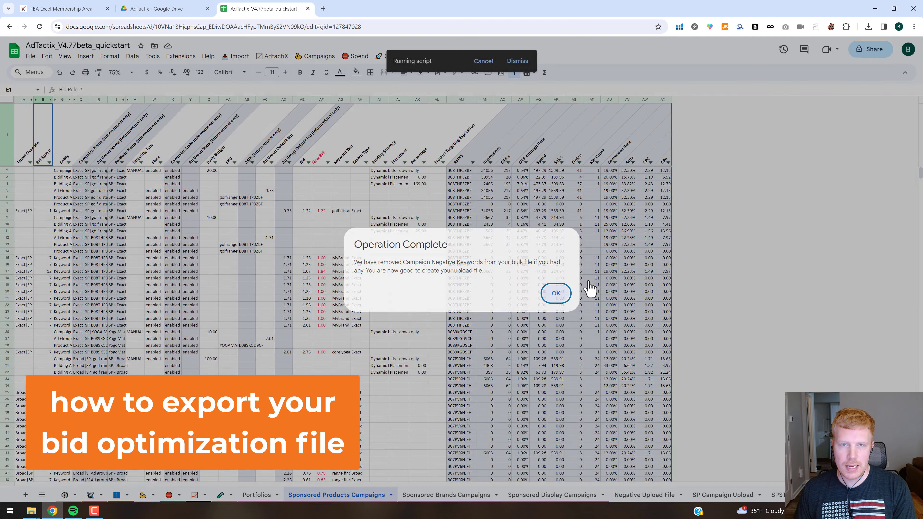
click(556, 293)
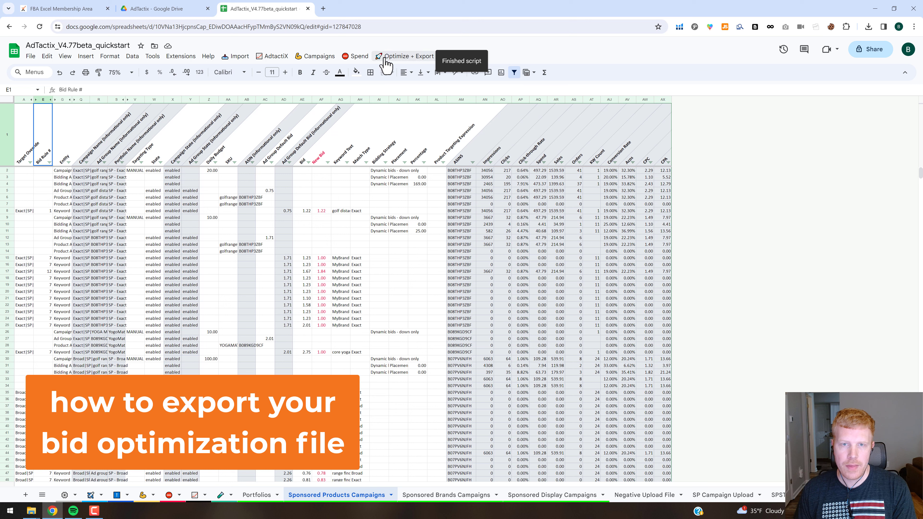
- Export the optimized Sponsored Products bulk file to Google Drive, accepting the deletion of columns from the sheet
click(400, 56)
mouse_move(418, 131)
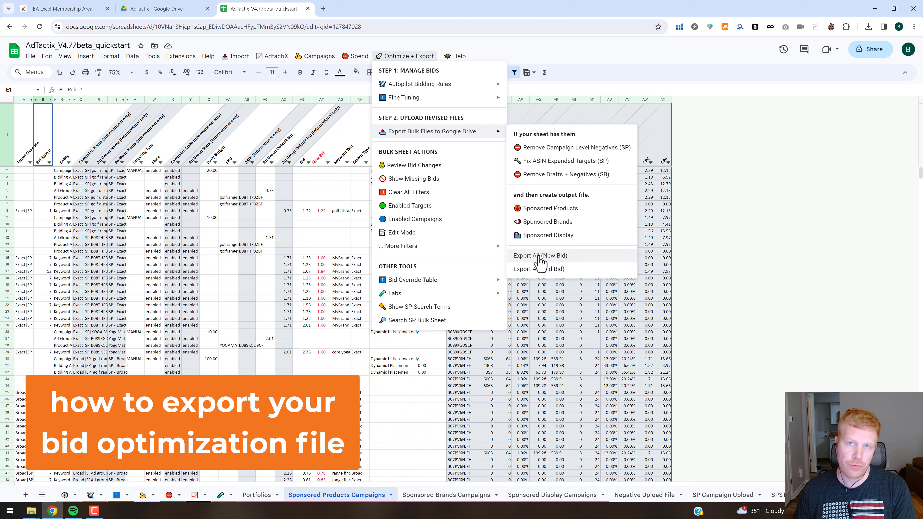
click(551, 214)
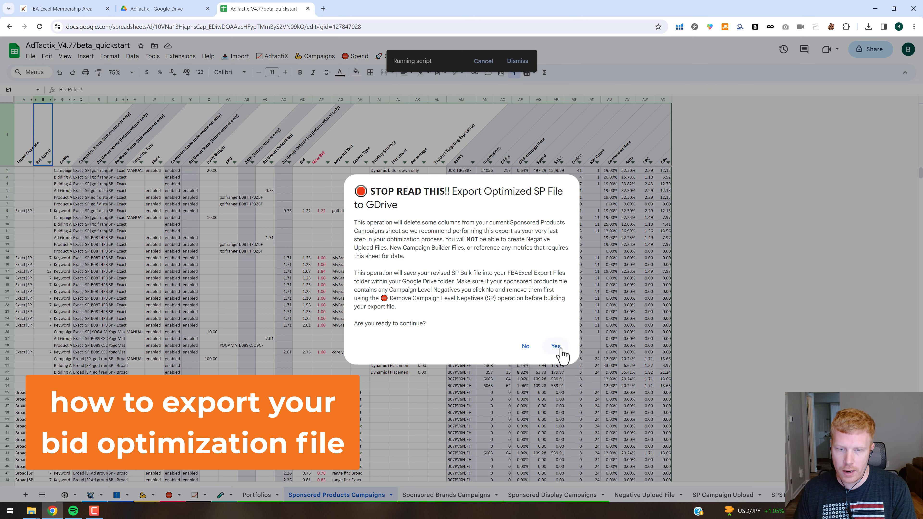
click(556, 347)
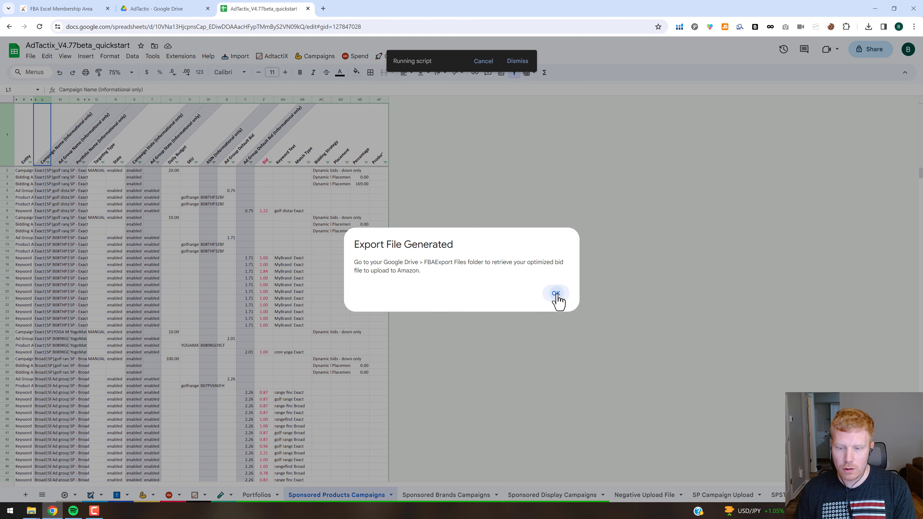
click(556, 301)
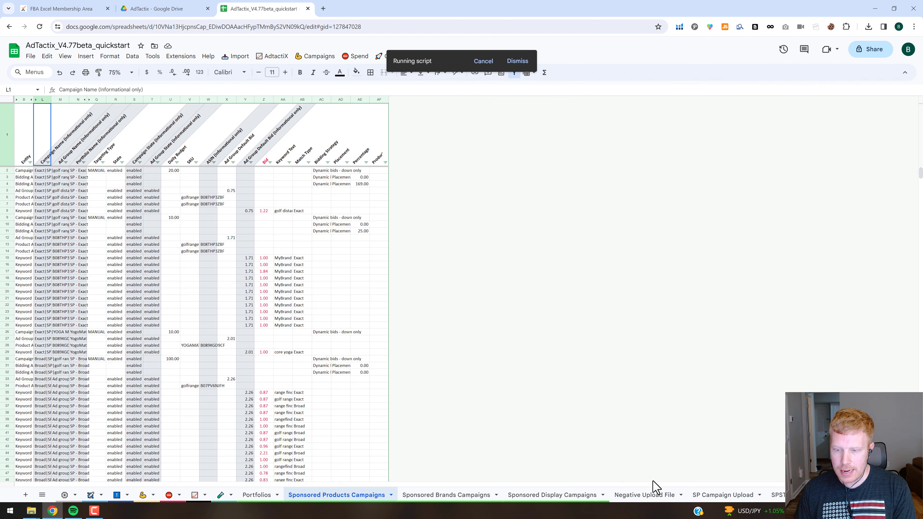
- Export the bulk negate file from the Negative Upload File sheet to Google Drive
click(653, 501)
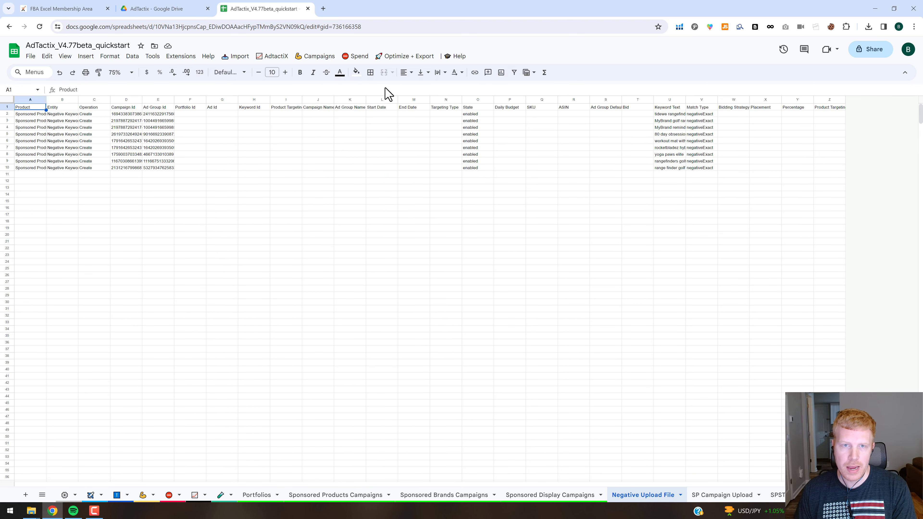
click(355, 61)
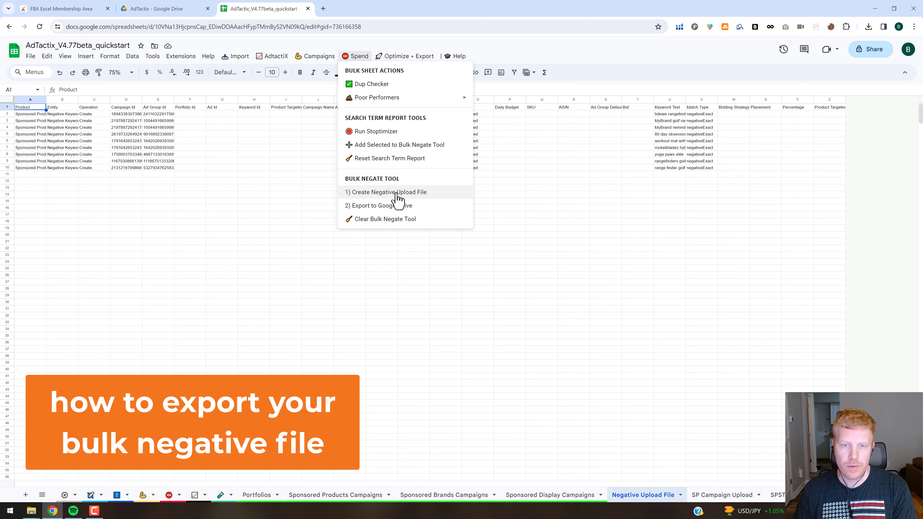
click(377, 206)
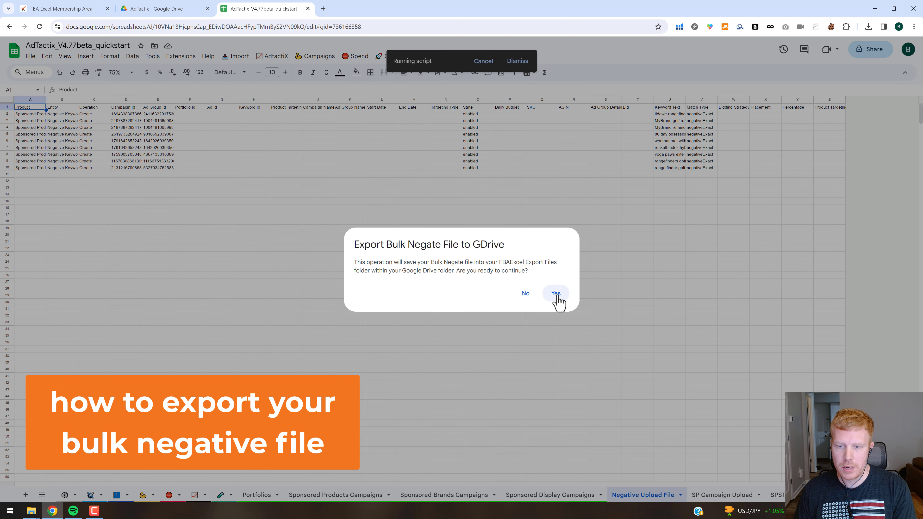
key(Return)
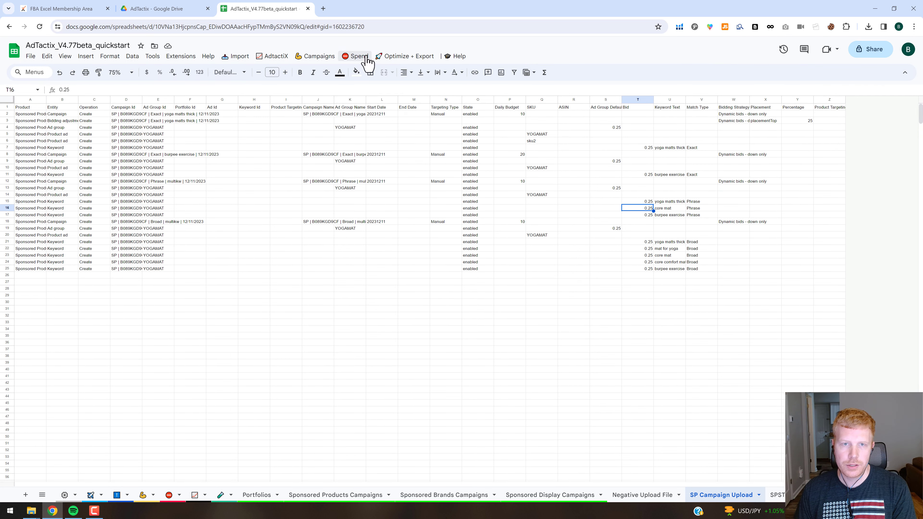
- Export the new Sponsored Products campaigns in the SP Campaign Upload sheet to Google Drive
click(316, 58)
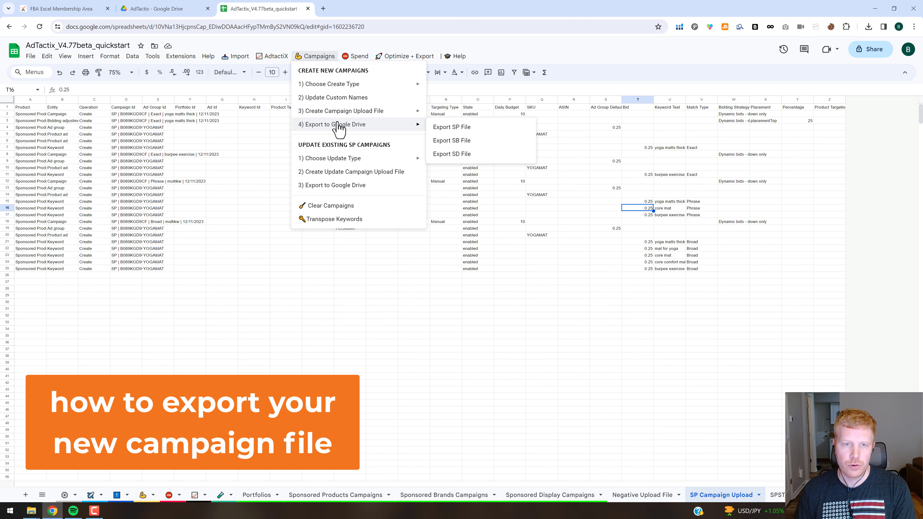
mouse_move(354, 129)
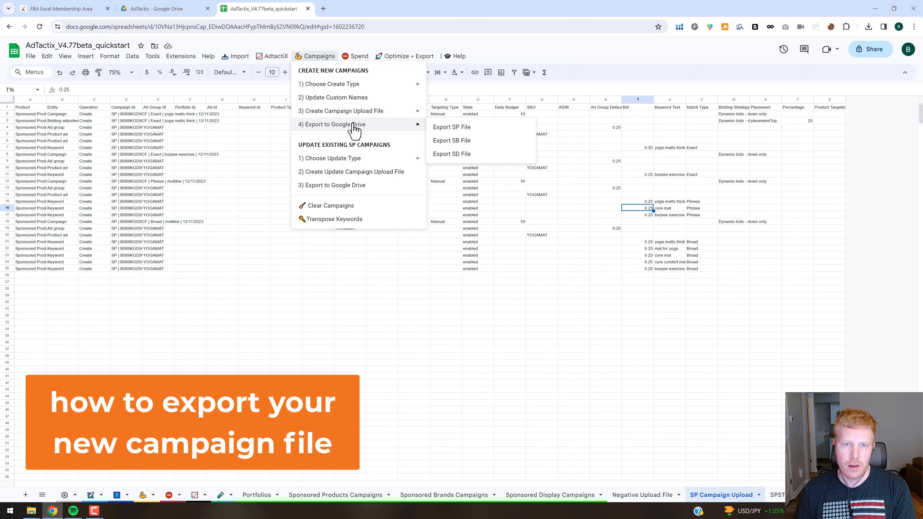
click(456, 129)
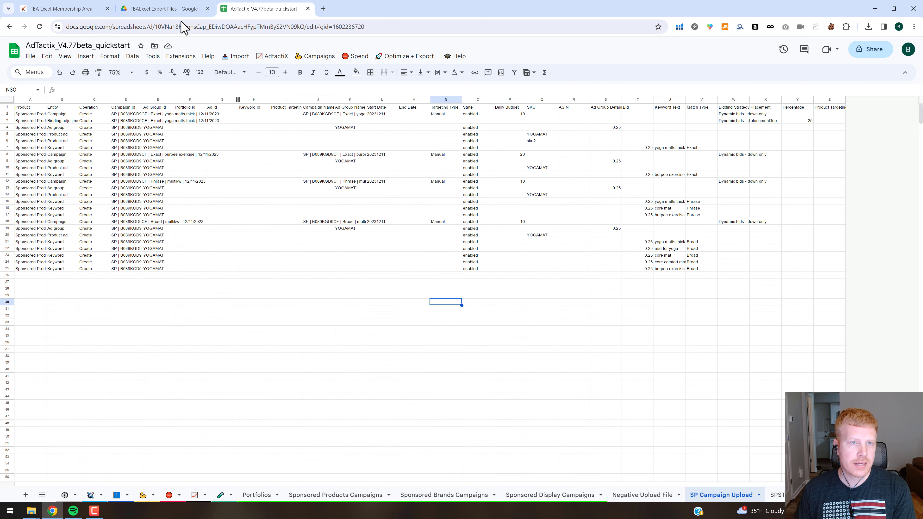
- Switch to Google Drive and look through the FBAExcel Tools folder and the exported upload files in the FBAExcel Export Files folder
click(171, 10)
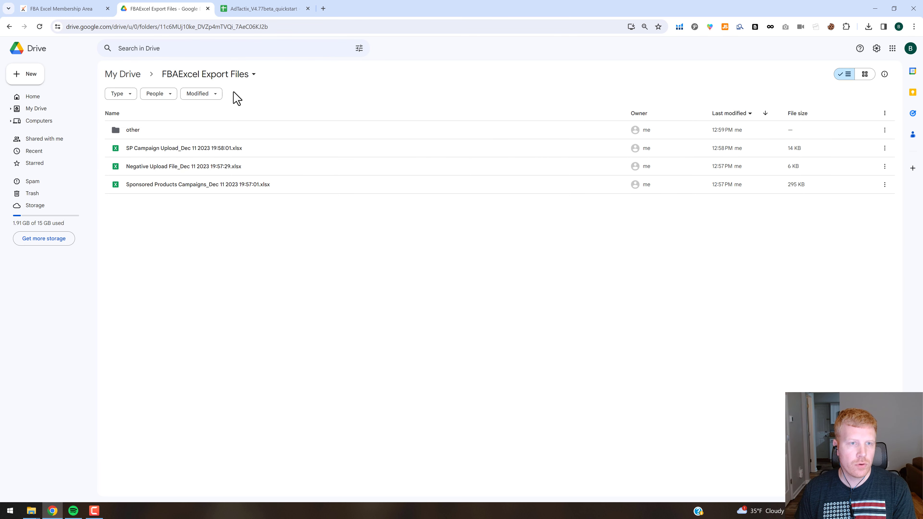
click(133, 77)
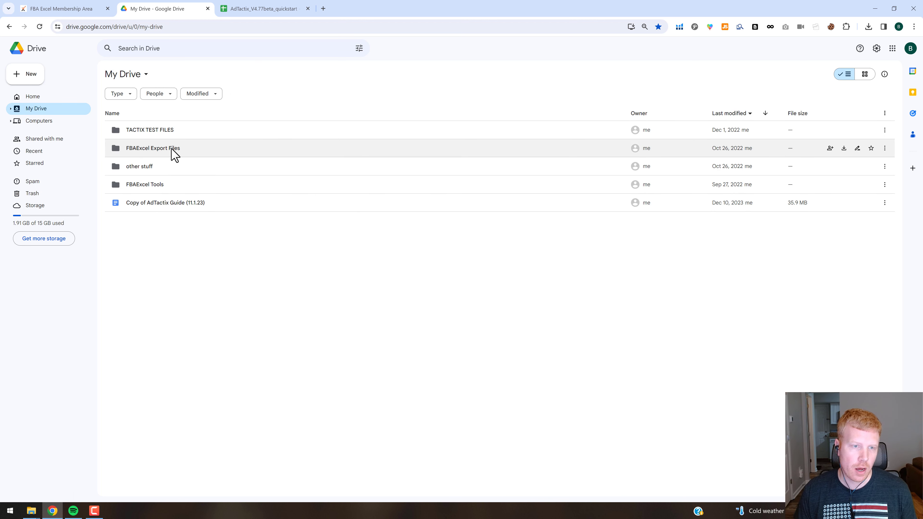
click(156, 185)
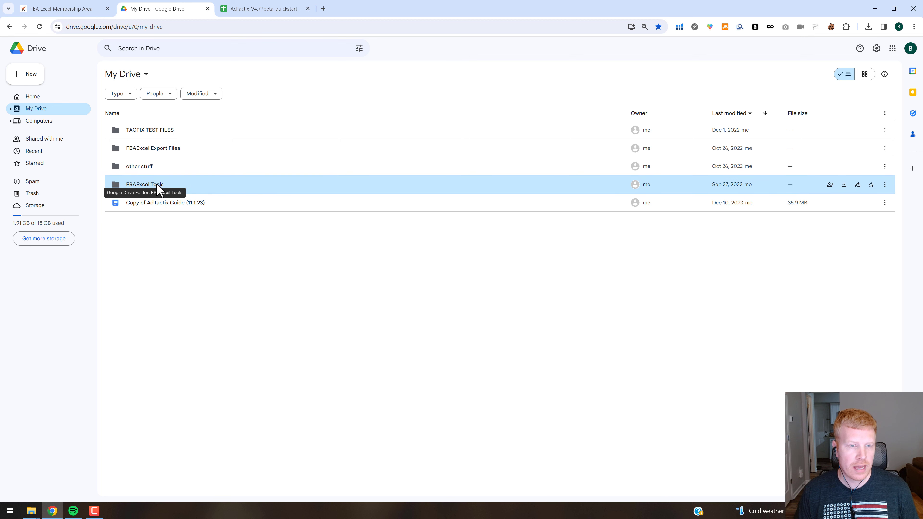
click(237, 172)
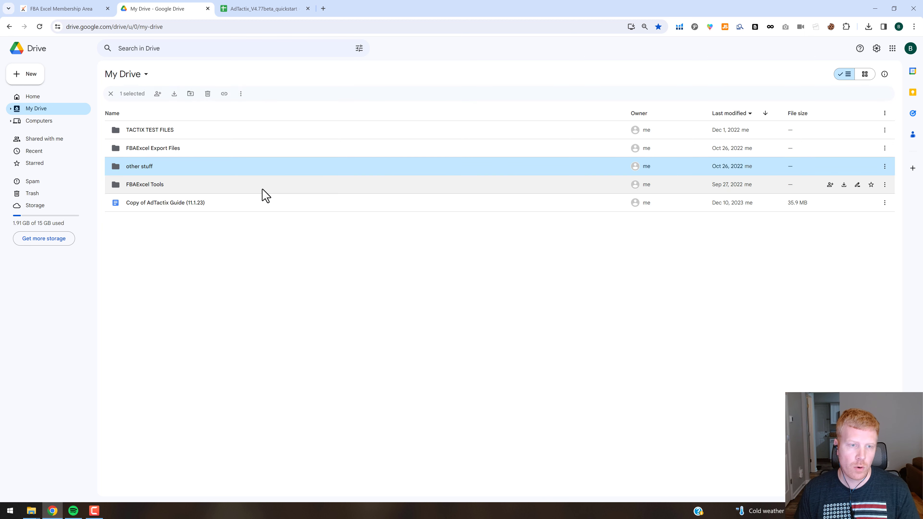
double_click(209, 192)
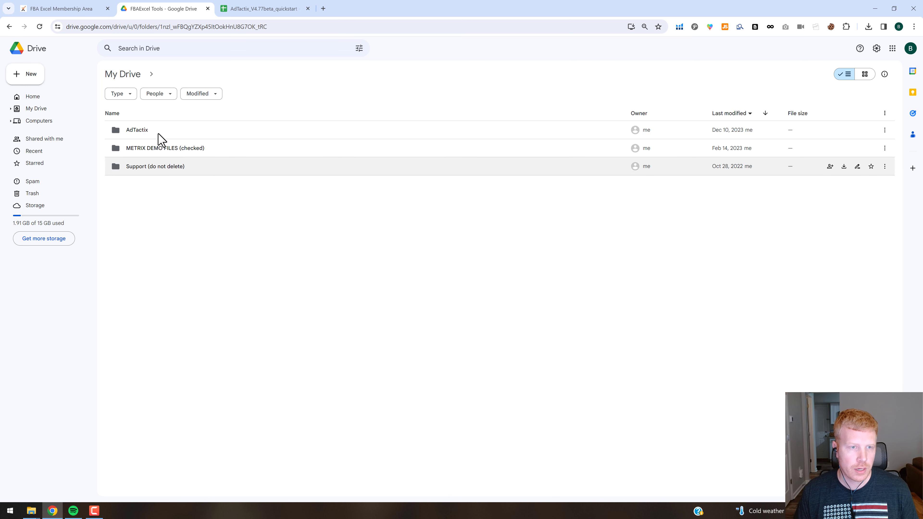
click(246, 133)
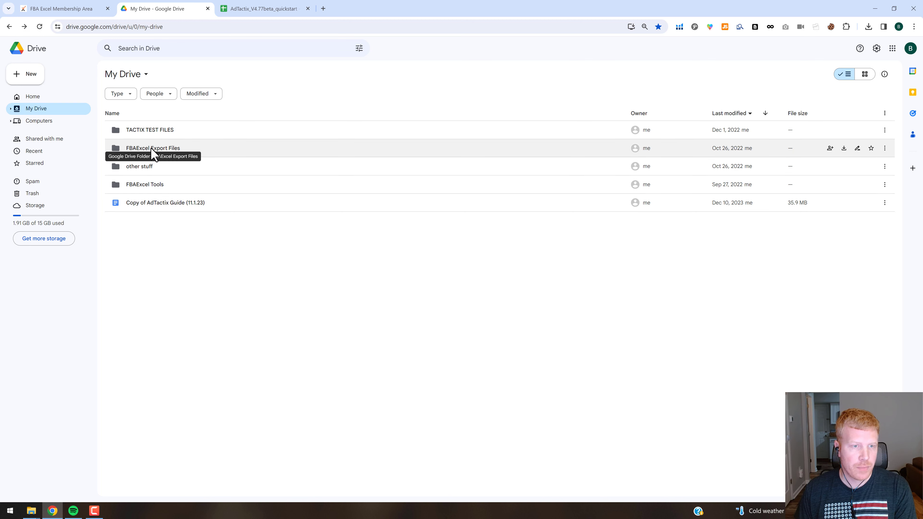
double_click(153, 149)
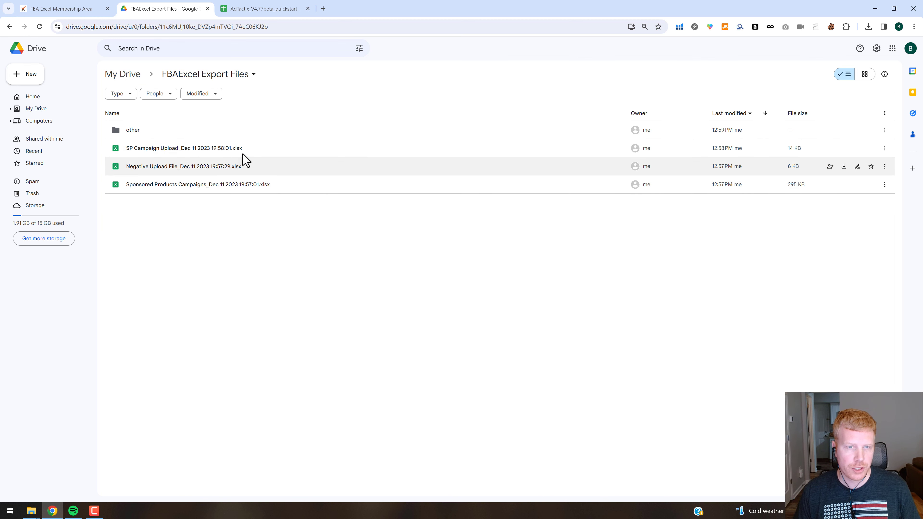
- Return to the AdTactix spreadsheet and review the recommended options for downloading the bulk ads file, without starting the download
click(258, 10)
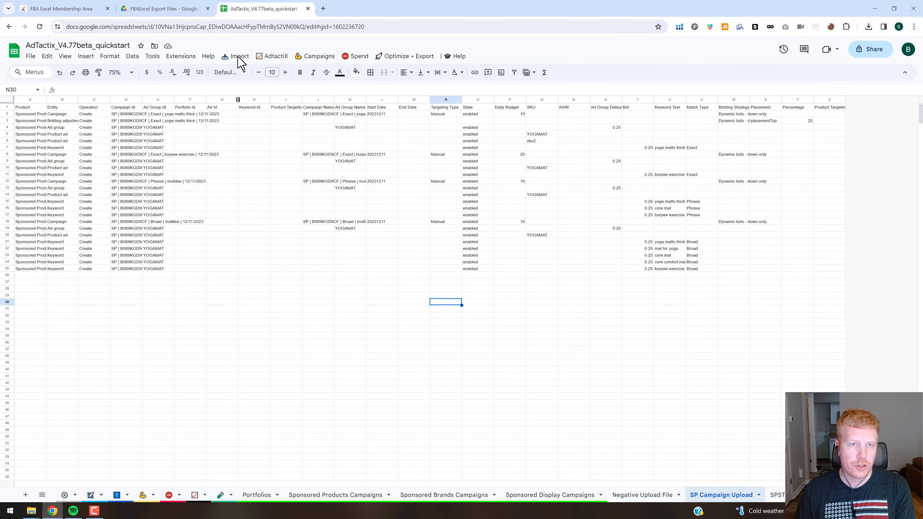
click(297, 302)
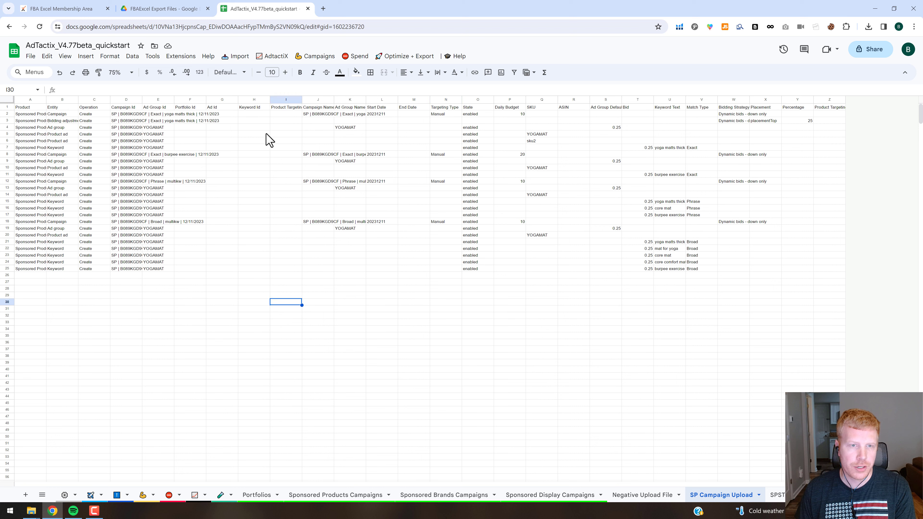
click(236, 57)
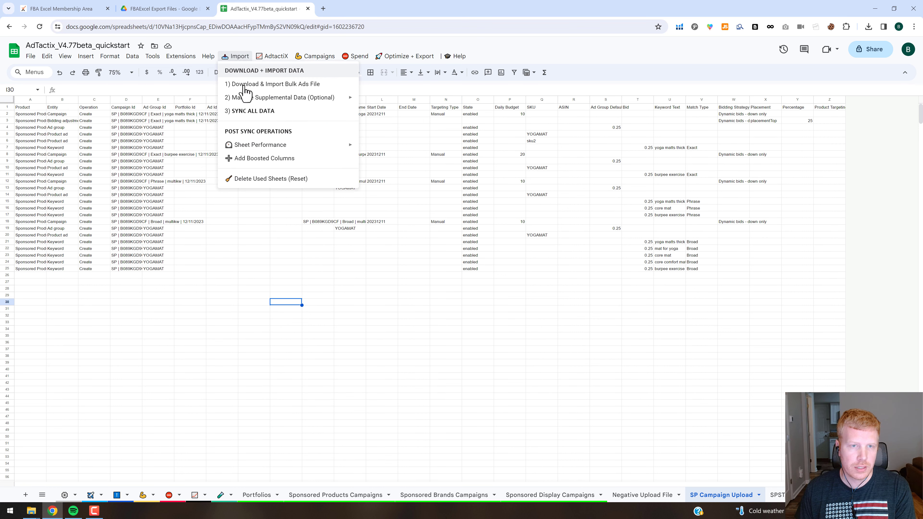
click(249, 84)
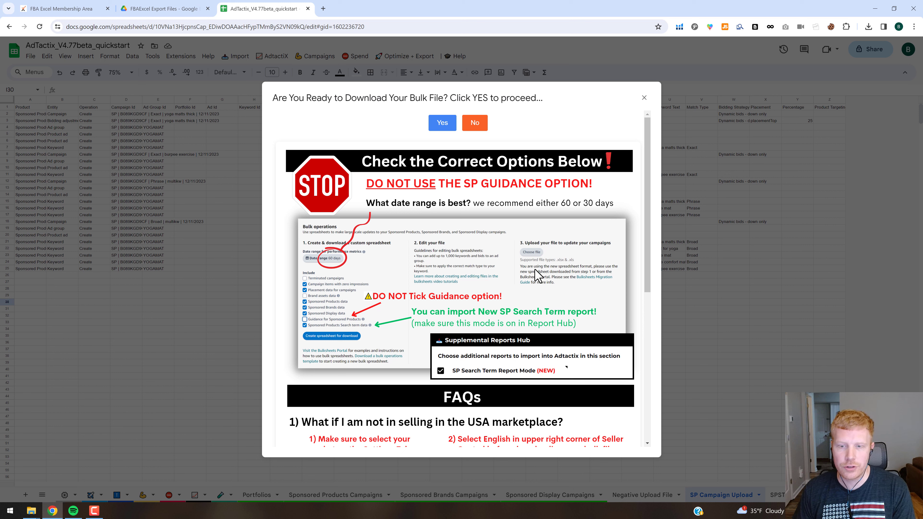
click(643, 98)
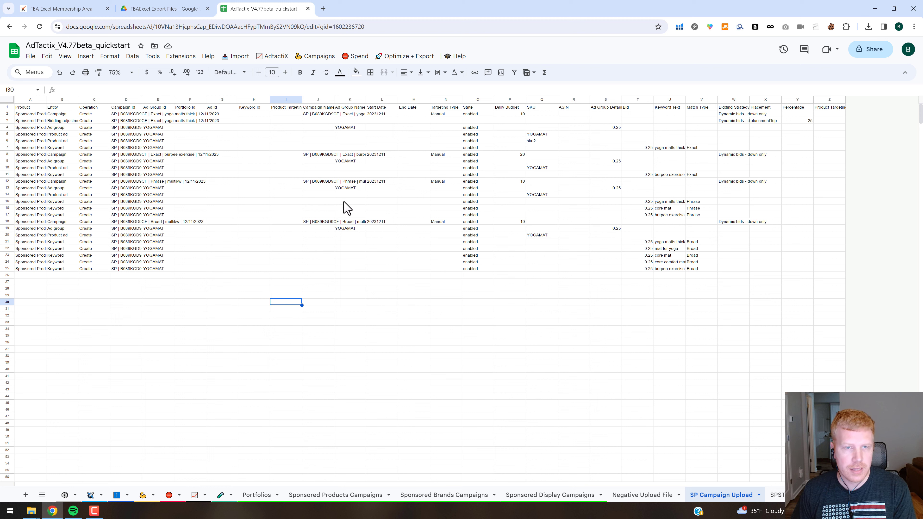
click(535, 356)
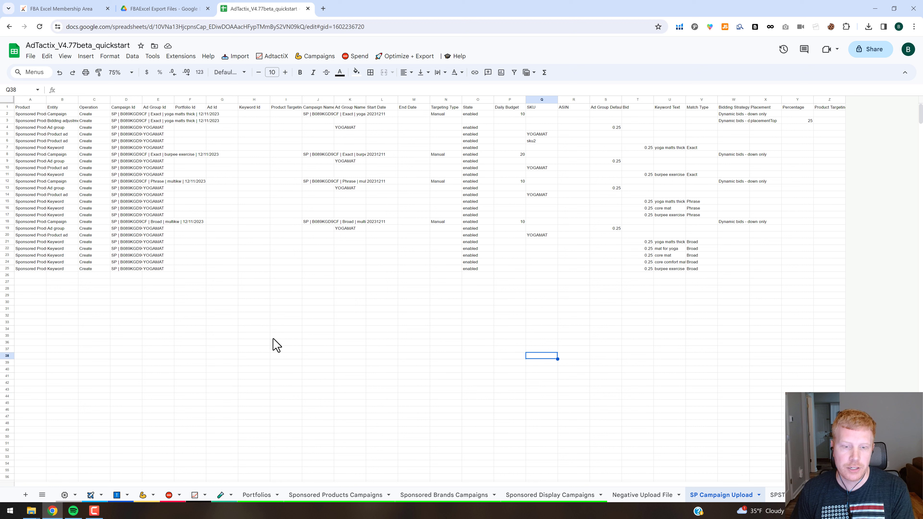
click(240, 58)
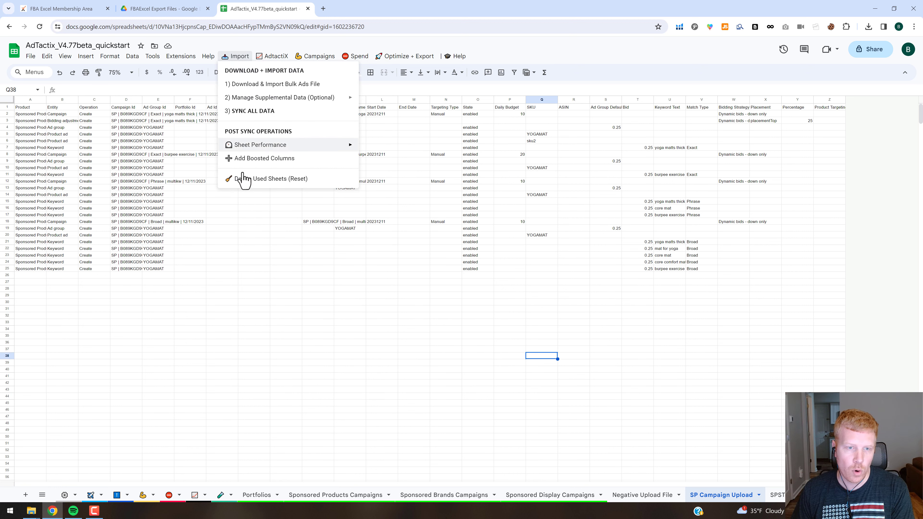
click(263, 179)
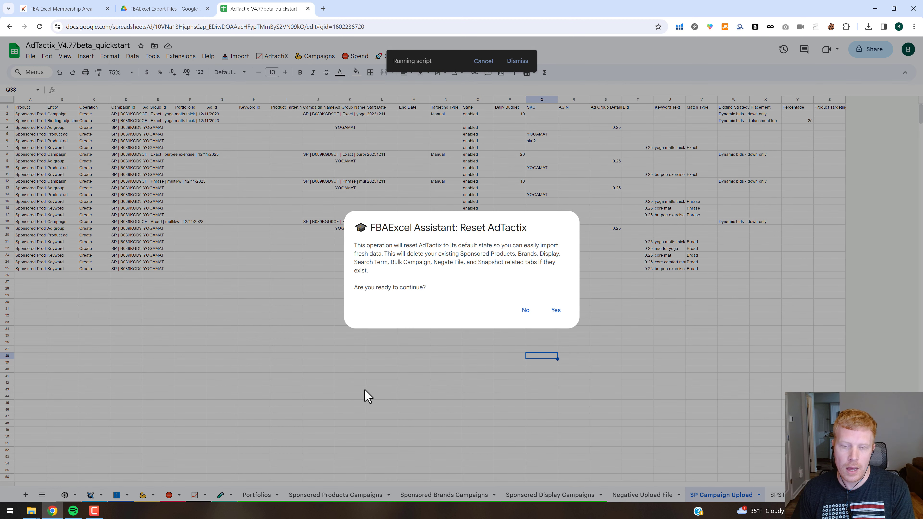
click(527, 313)
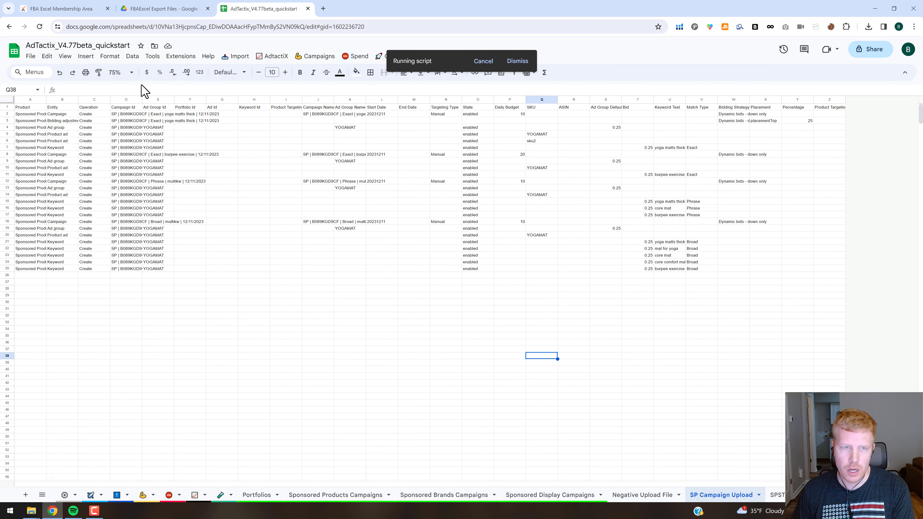
- Name the current version of the spreadsheet 12.11.23 in the version history
click(30, 56)
mouse_move(58, 242)
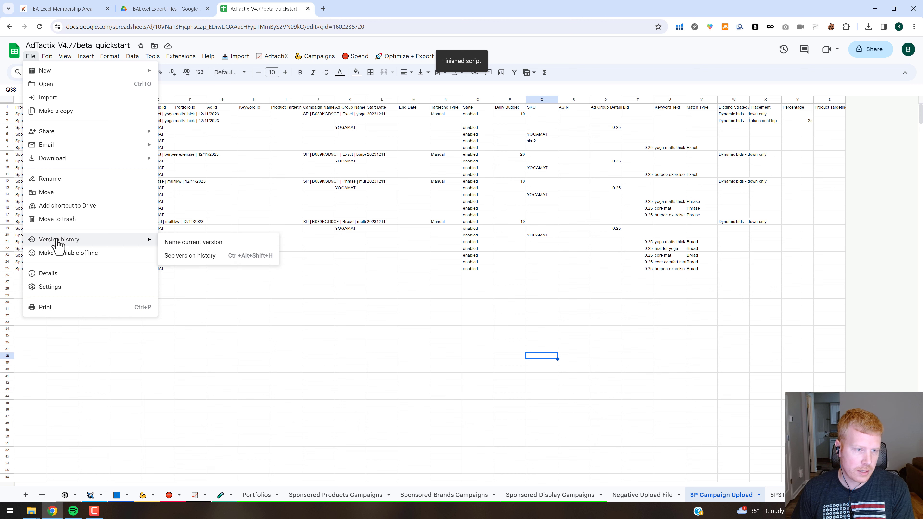
click(192, 242)
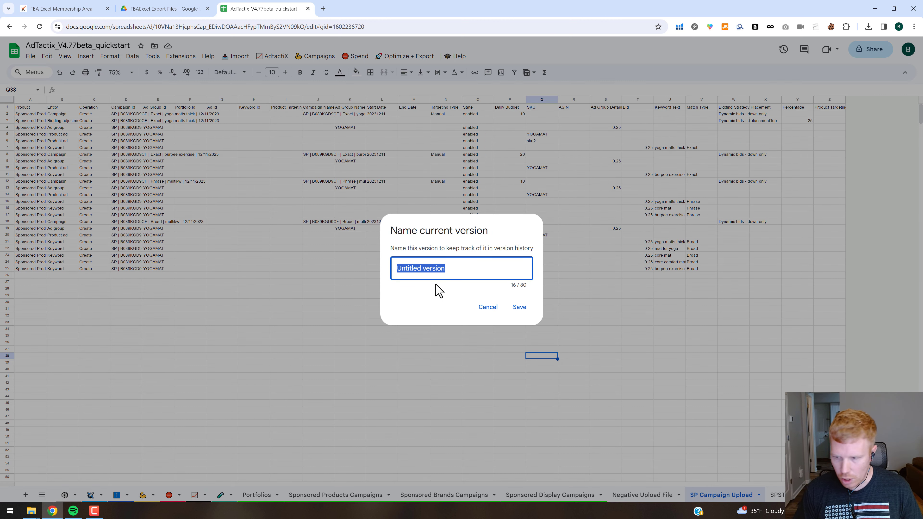
text(12.11.23)
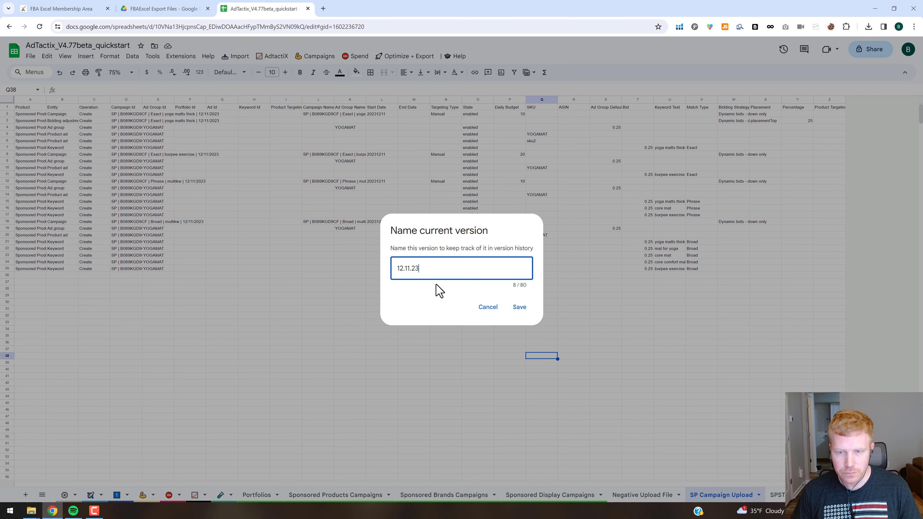
click(520, 309)
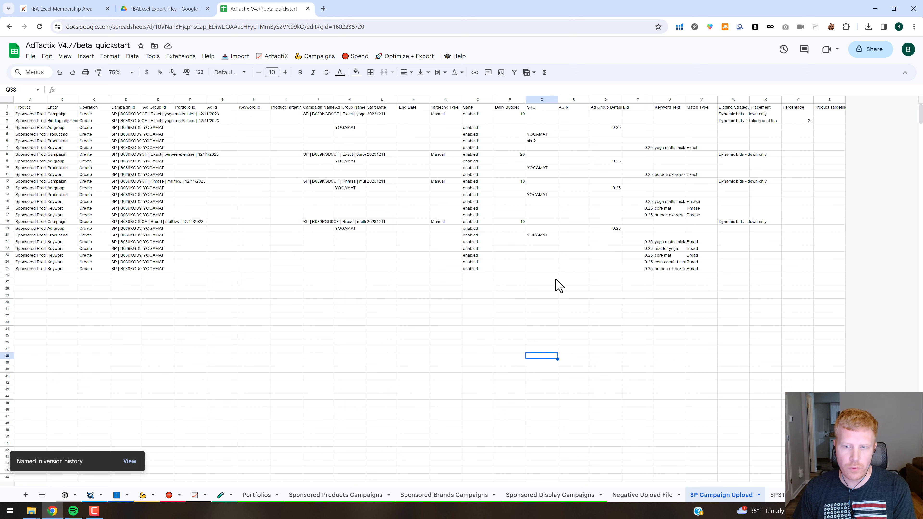
- Check the spreadsheet's version history for the version named 12.11.23 and return to the sheet
click(30, 56)
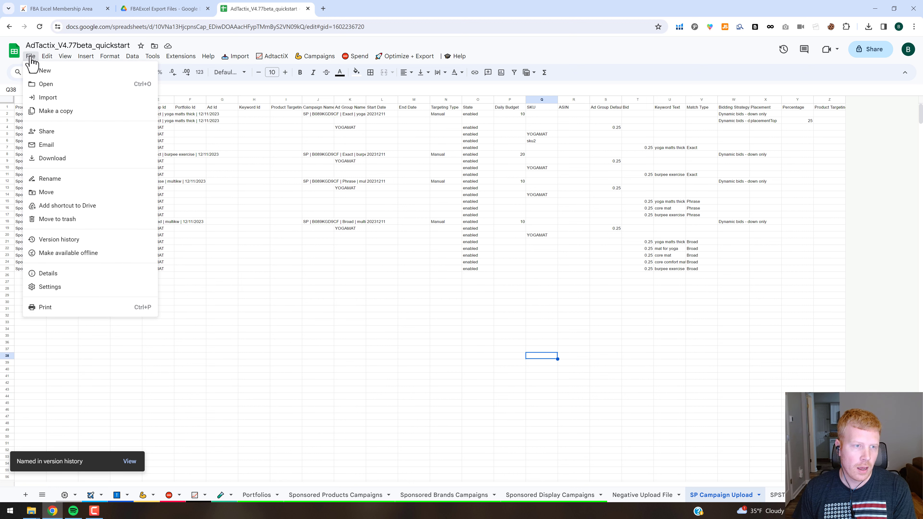
mouse_move(62, 243)
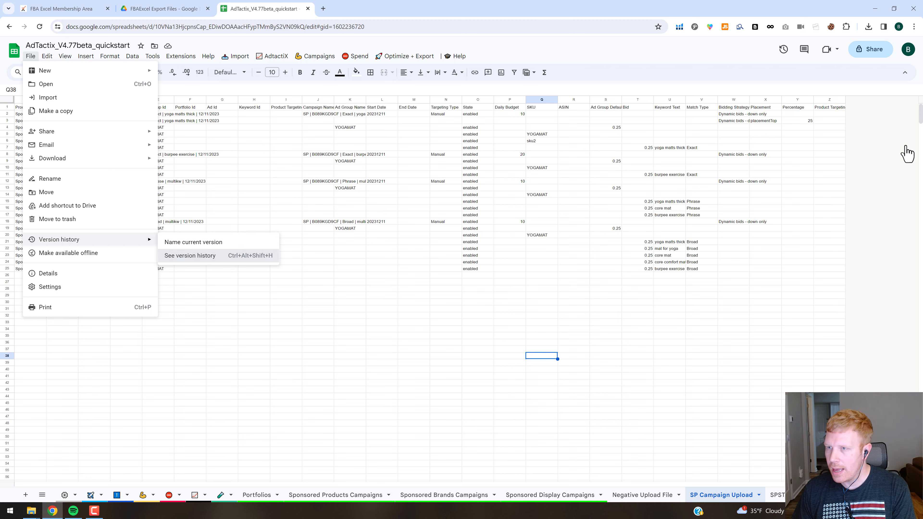
key(ctrl+alt+shift+h)
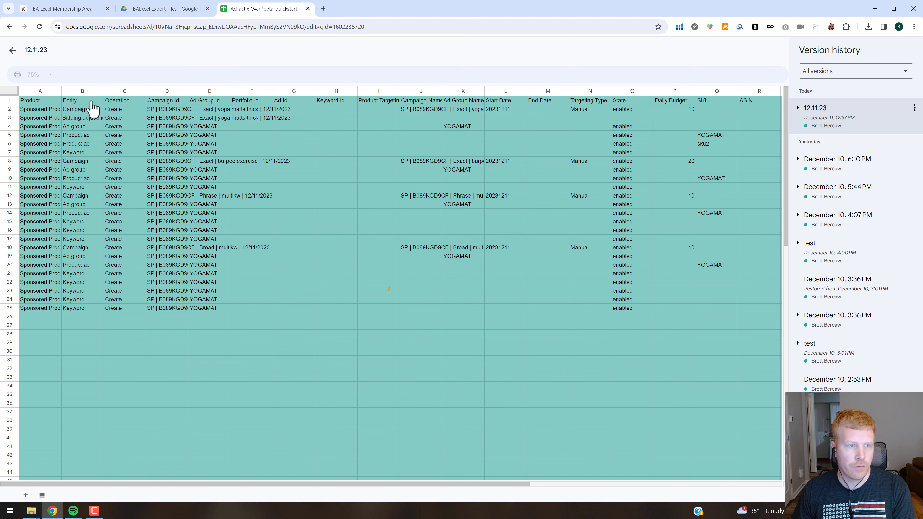
click(13, 51)
- Reset AdTactix by deleting the used sheets to make it ready for fresh data
click(235, 56)
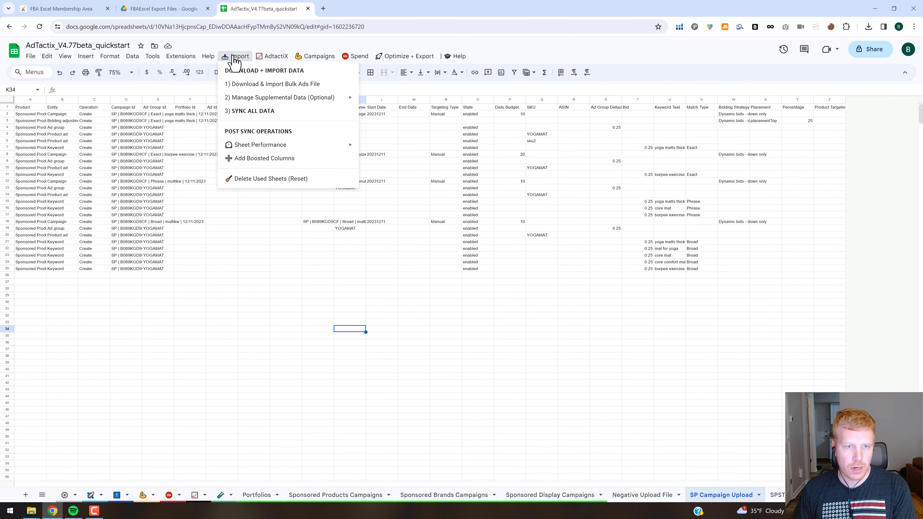
click(247, 180)
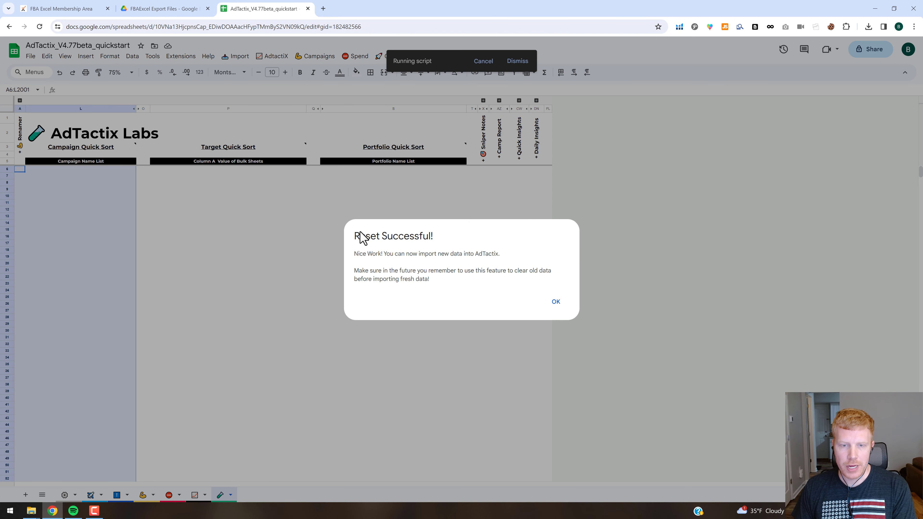
click(557, 303)
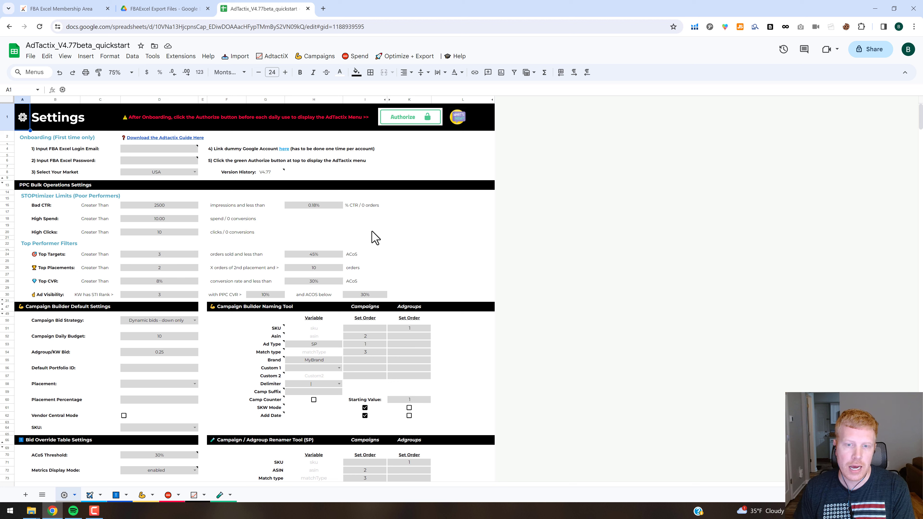
click(423, 233)
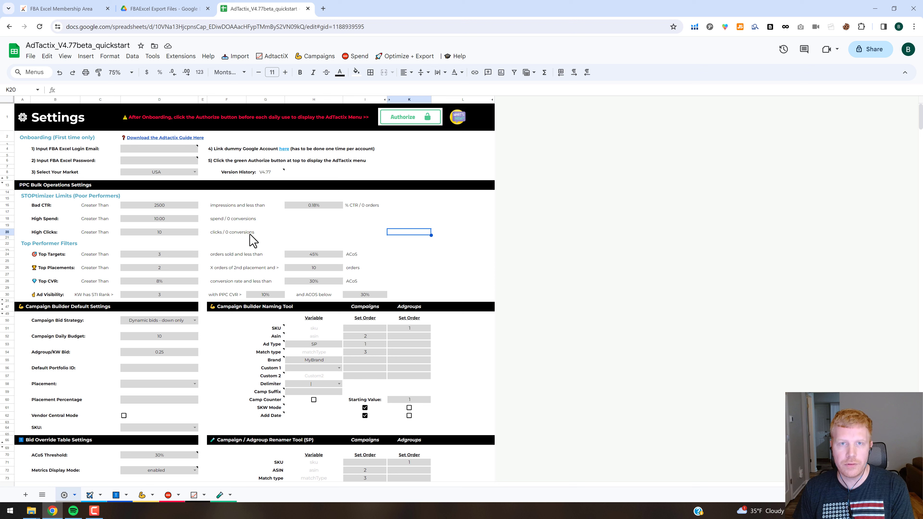
click(240, 56)
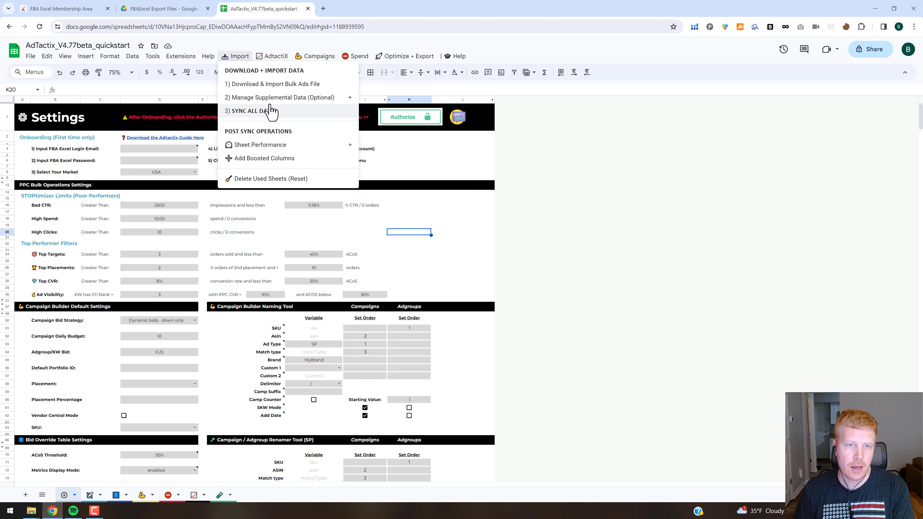
mouse_move(283, 98)
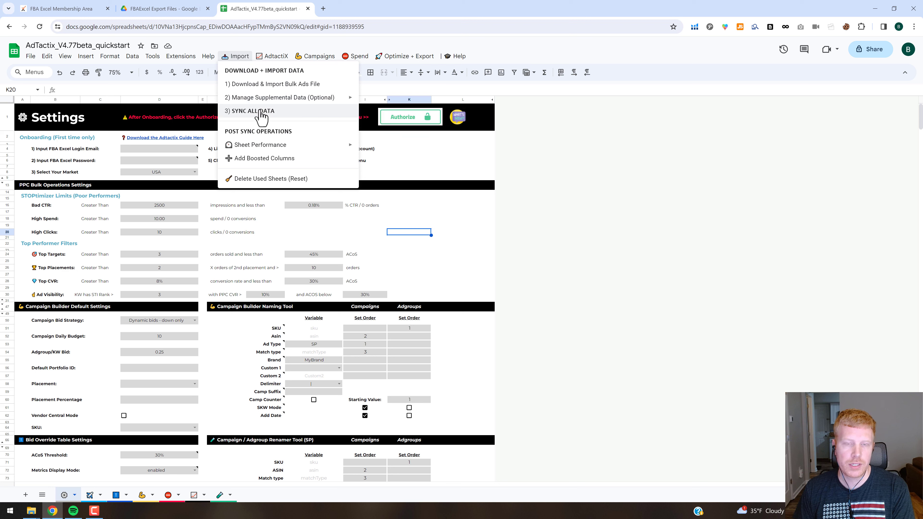
click(427, 206)
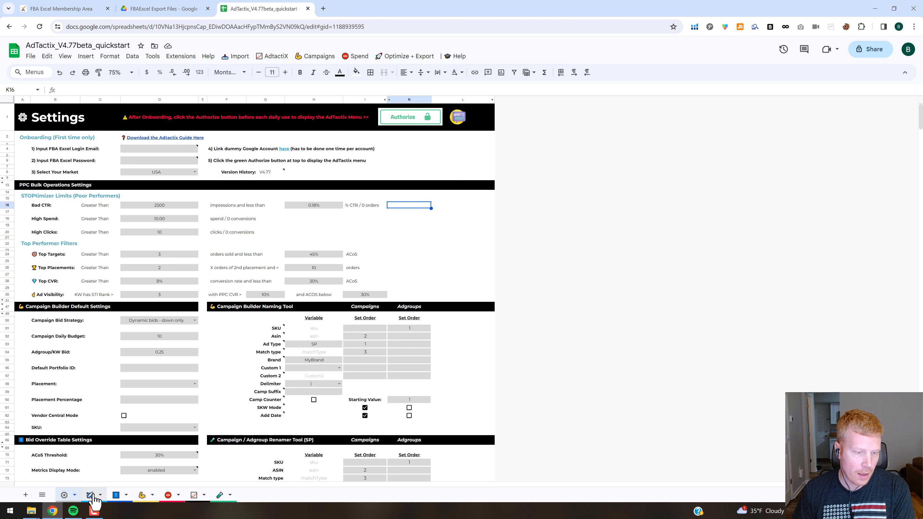
click(103, 493)
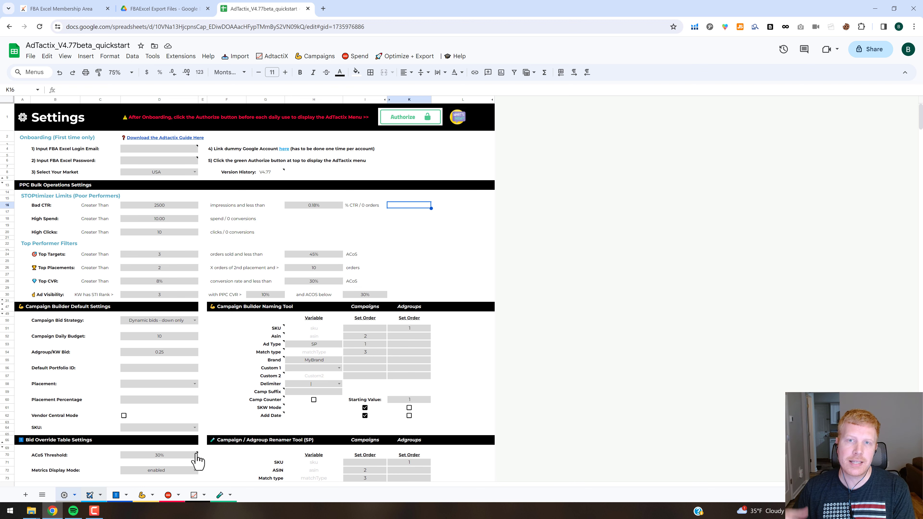